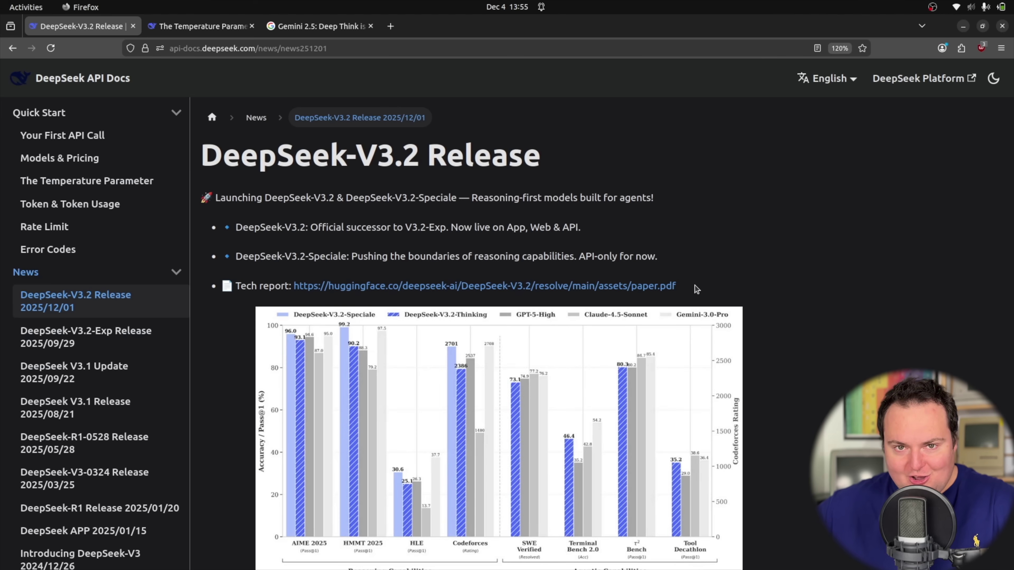
- Examine the benchmark chart and launch summary on the DeepSeek-V3.2 release page
{"action": "scroll", "coordinate": [696, 288], "scroll_direction": "down", "scroll_amount": 3}
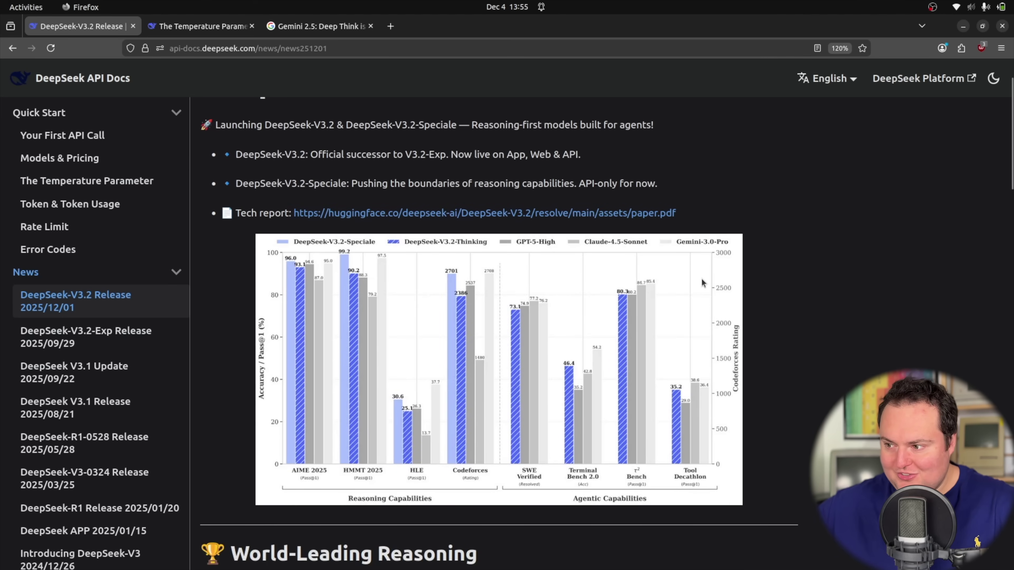
{"action": "scroll", "coordinate": [831, 262], "scroll_direction": "down", "scroll_amount": 1}
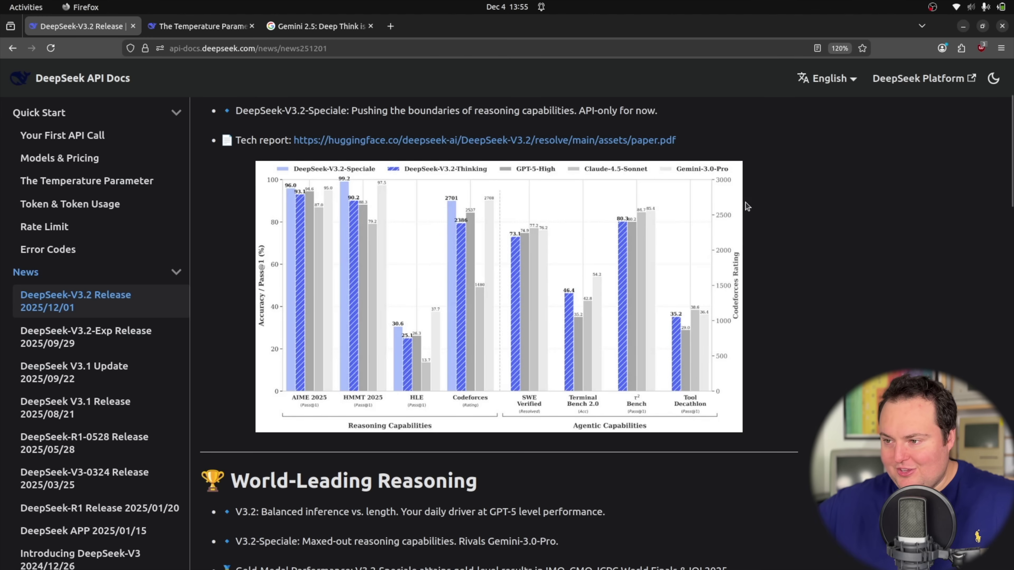
{"action": "scroll", "coordinate": [776, 209], "scroll_direction": "up", "scroll_amount": 5}
{"action": "scroll", "coordinate": [775, 208], "scroll_direction": "down", "scroll_amount": 5}
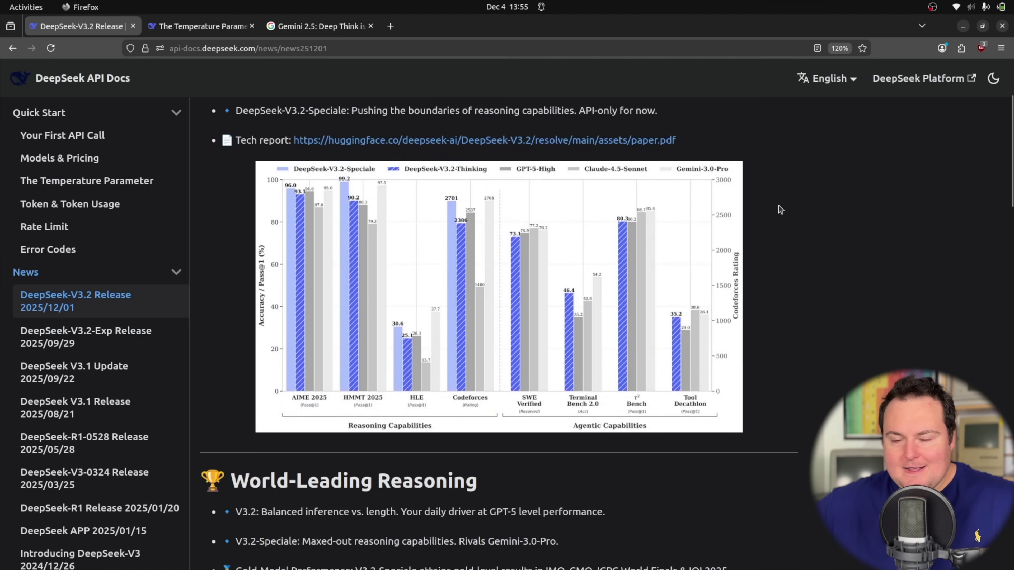
{"action": "scroll", "coordinate": [780, 209], "scroll_direction": "down", "scroll_amount": 5}
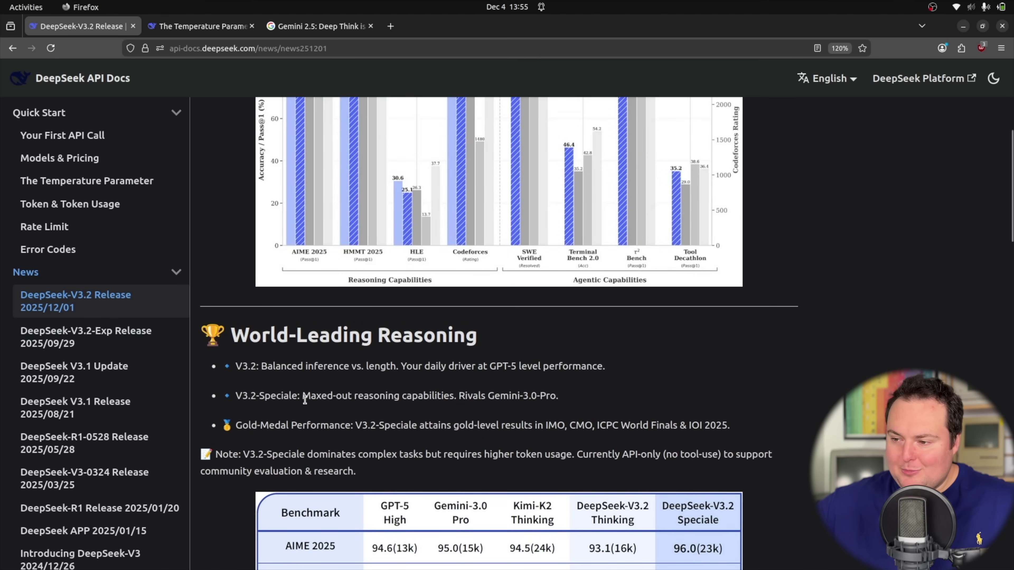
- Read the World-Leading Reasoning bullets about V3.2-Speciale, highlighting the reasoning capabilities and the gold-level competition results
{"action": "left_click_drag", "start_coordinate": [310, 398], "coordinate": [456, 386]}
{"action": "left_click", "coordinate": [457, 384]}
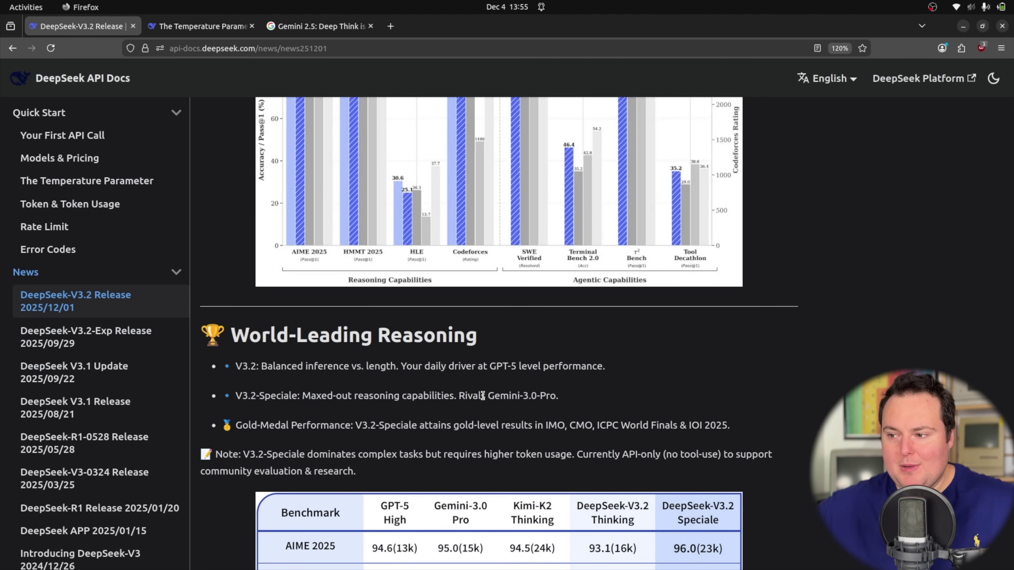
{"action": "scroll", "coordinate": [483, 395], "scroll_direction": "down", "scroll_amount": 2}
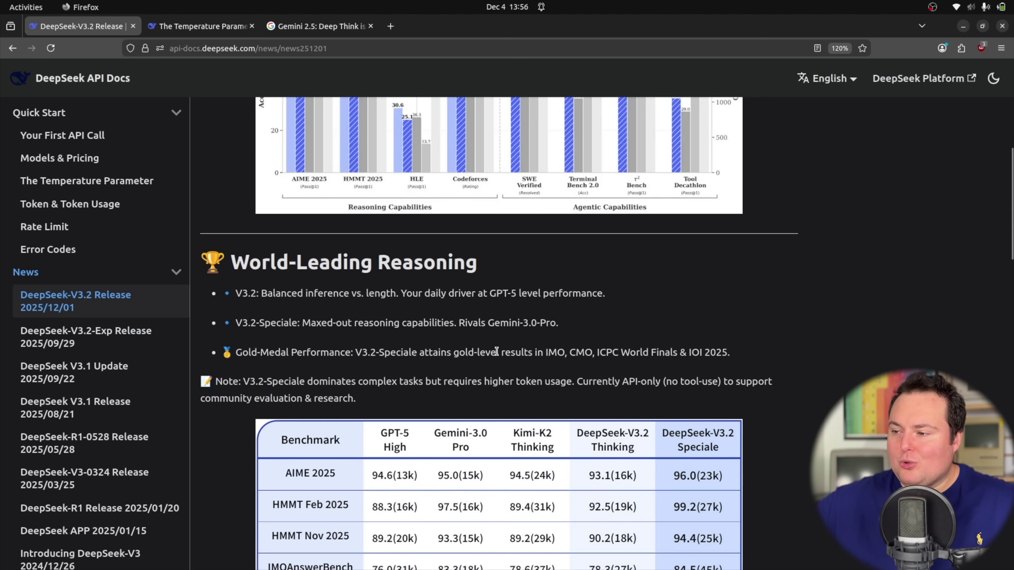
{"action": "left_click_drag", "start_coordinate": [546, 352], "coordinate": [563, 353]}
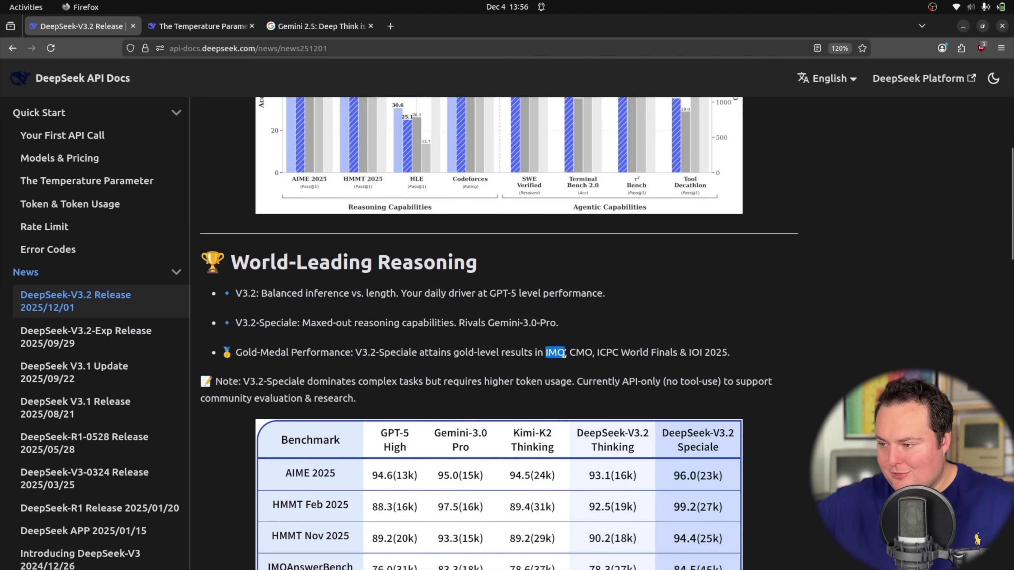
{"action": "left_click", "coordinate": [570, 341]}
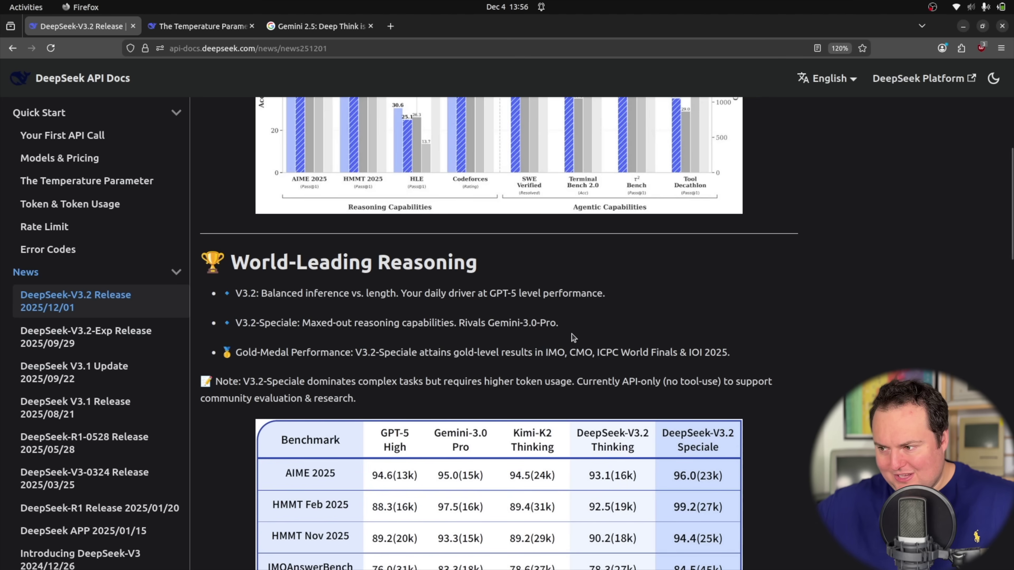
{"action": "scroll", "coordinate": [574, 338], "scroll_direction": "down", "scroll_amount": 3}
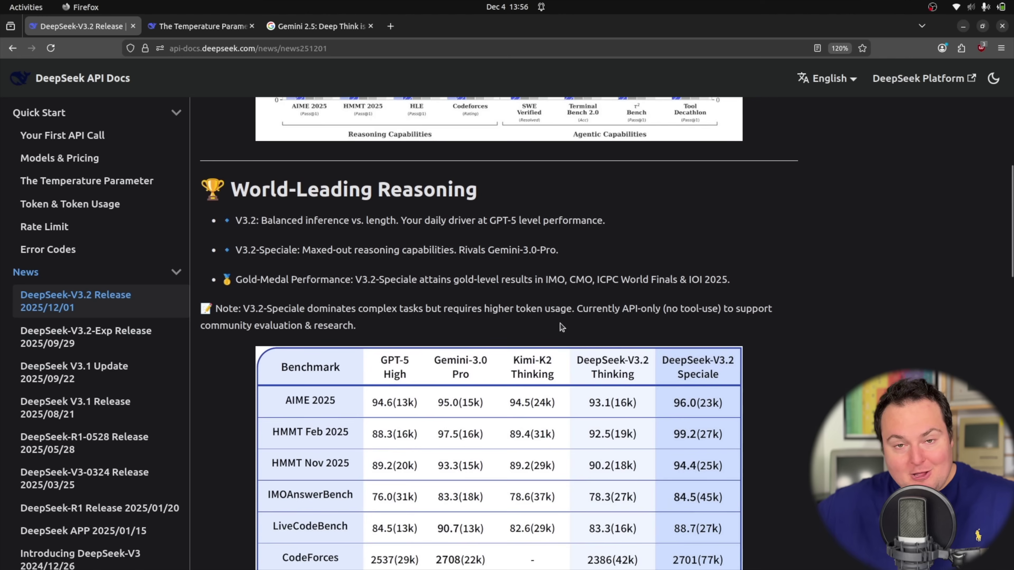
{"action": "left_click_drag", "start_coordinate": [459, 276], "coordinate": [688, 263]}
{"action": "left_click", "coordinate": [694, 261]}
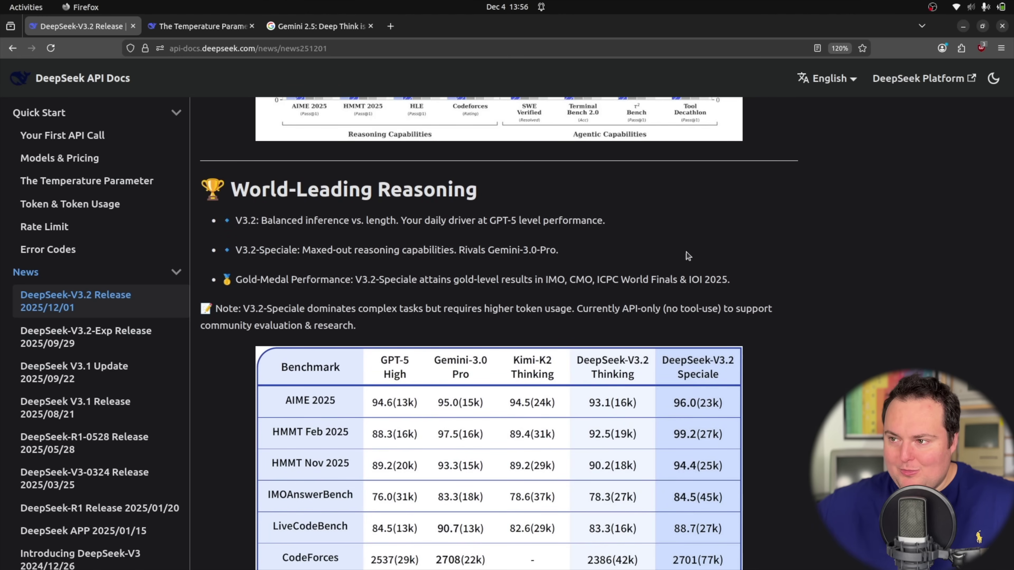
- Switch to the Gemini 2.5 Deep Think article and skim from its publication date through the section on how Deep Think works
{"action": "left_click", "coordinate": [328, 24]}
{"action": "scroll", "coordinate": [193, 291], "scroll_direction": "up", "scroll_amount": 15}
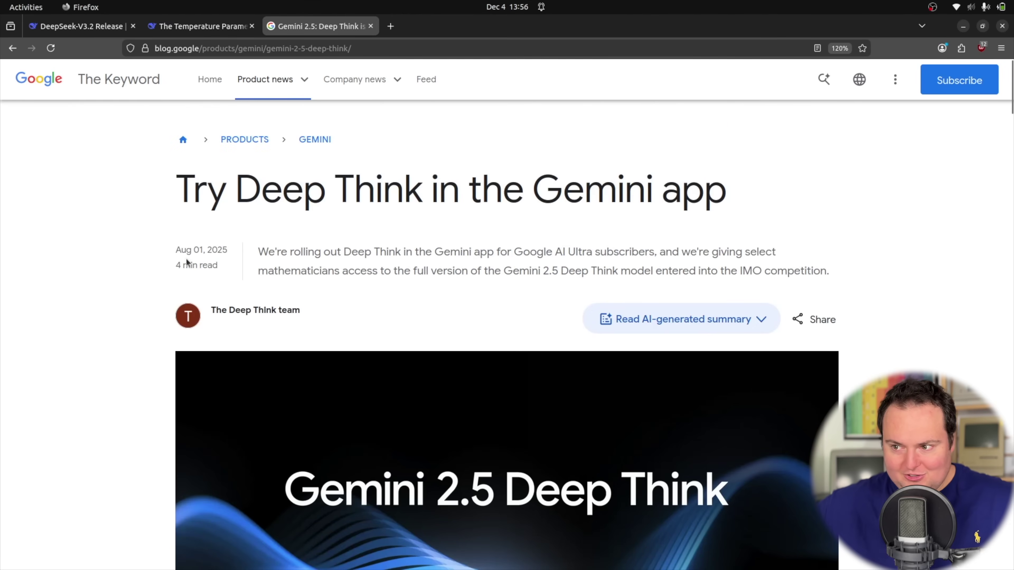
{"action": "scroll", "coordinate": [166, 257], "scroll_direction": "down", "scroll_amount": 15}
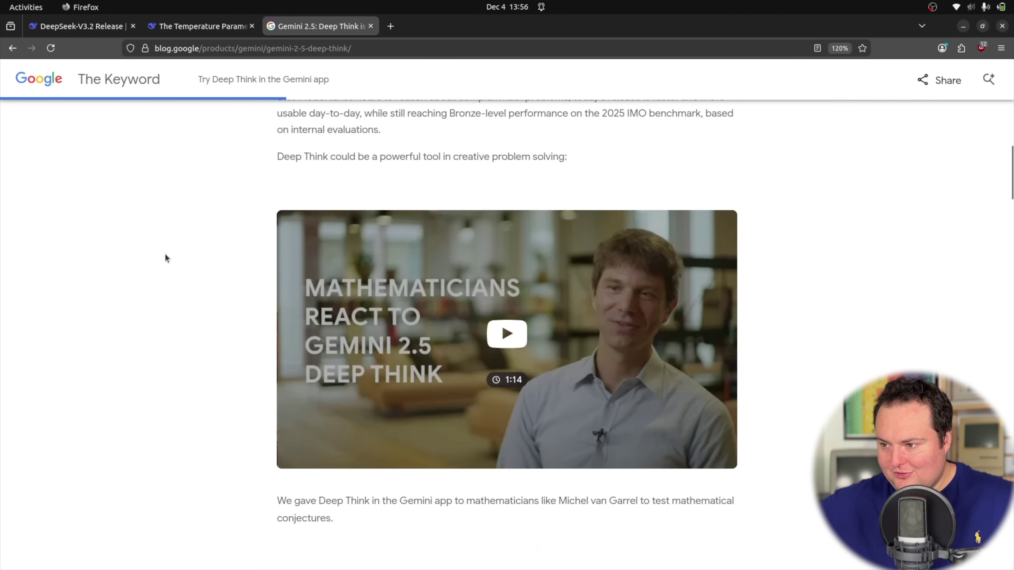
{"action": "scroll", "coordinate": [166, 254], "scroll_direction": "up", "scroll_amount": 6}
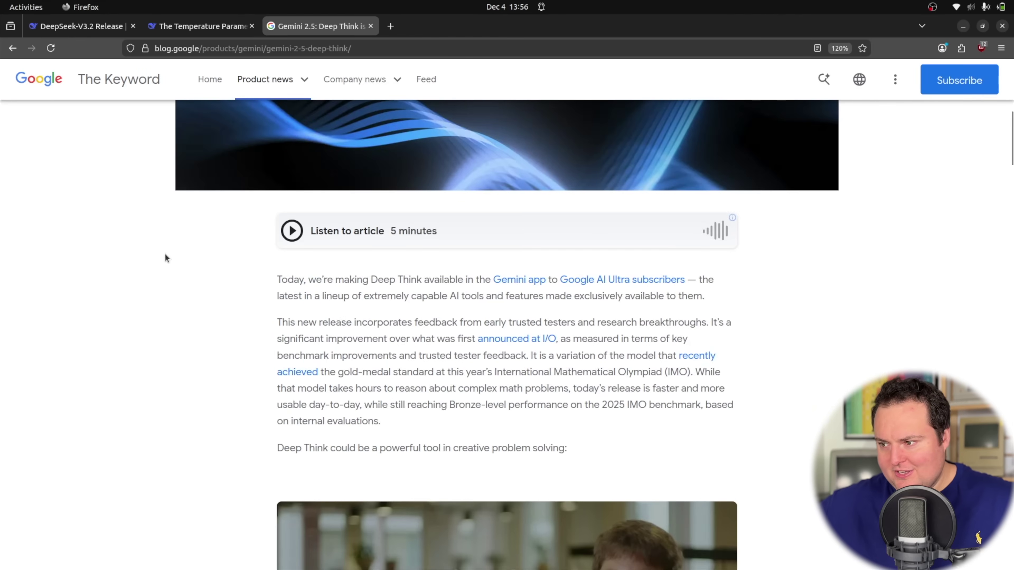
{"action": "scroll", "coordinate": [166, 258], "scroll_direction": "down", "scroll_amount": 13}
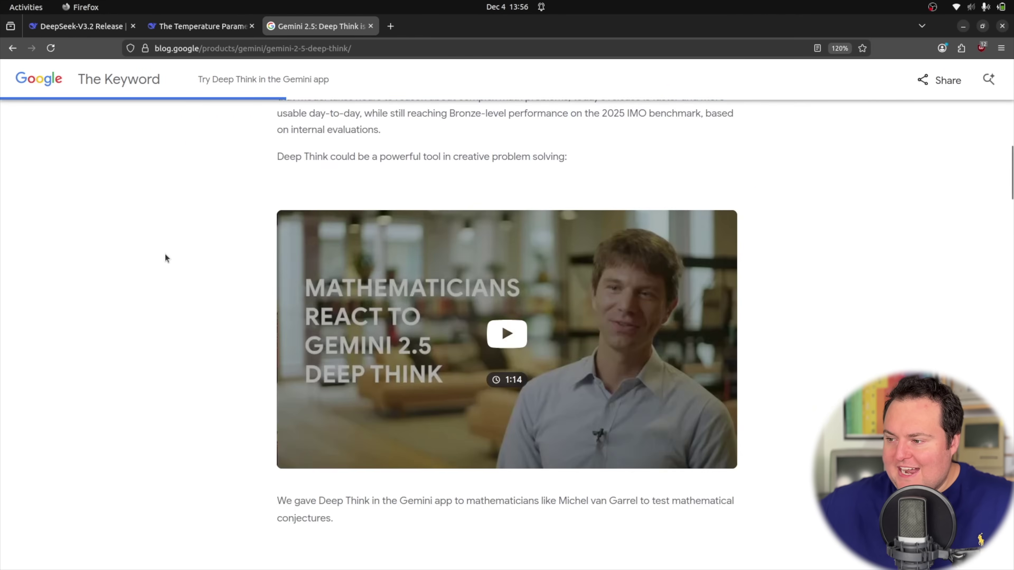
{"action": "scroll", "coordinate": [166, 258], "scroll_direction": "down", "scroll_amount": 2}
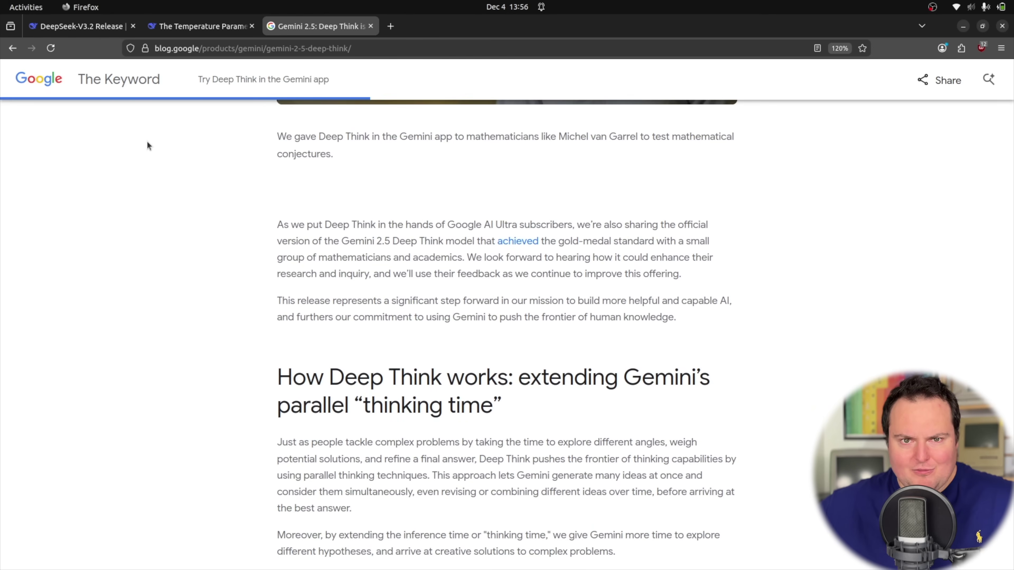
{"action": "scroll", "coordinate": [147, 142], "scroll_direction": "down", "scroll_amount": 4}
{"action": "scroll", "coordinate": [147, 143], "scroll_direction": "up", "scroll_amount": 2}
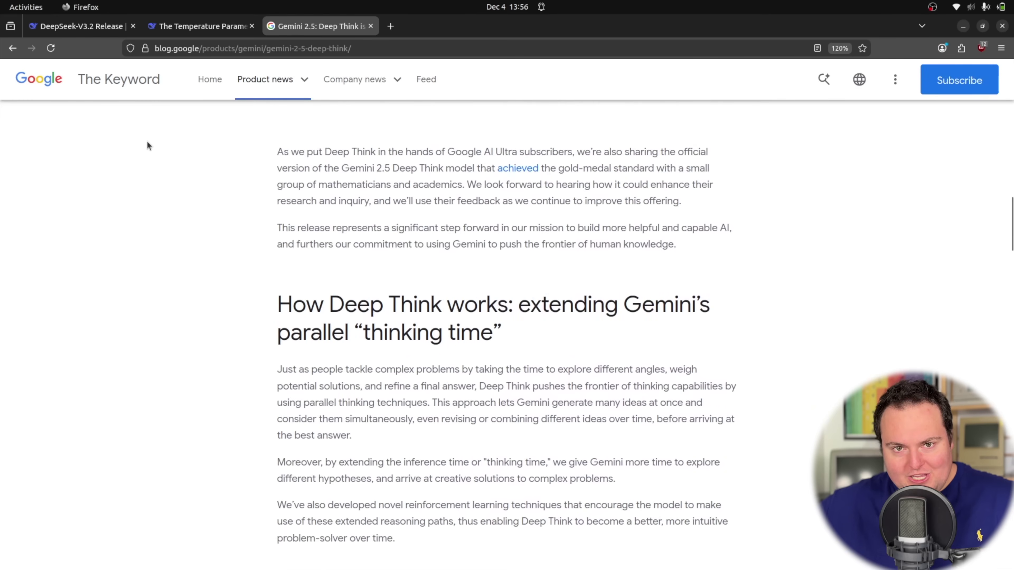
{"action": "scroll", "coordinate": [279, 243], "scroll_direction": "down", "scroll_amount": 8}
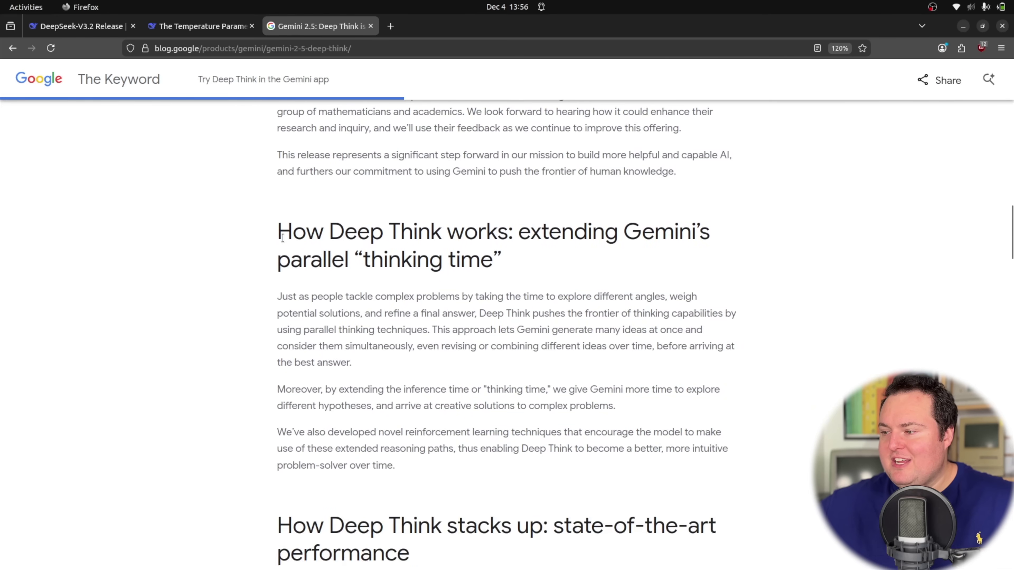
{"action": "scroll", "coordinate": [275, 238], "scroll_direction": "down", "scroll_amount": 3}
{"action": "scroll", "coordinate": [263, 244], "scroll_direction": "up", "scroll_amount": 12}
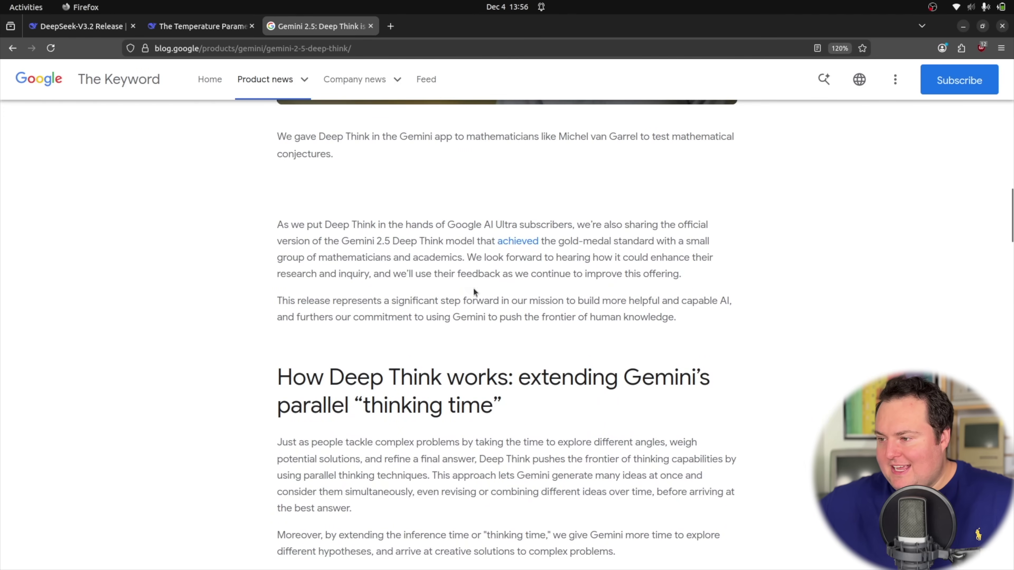
- Read the Deep Think article's introductory paragraph on IMO performance, highlighting the sentences about the gold-medal model and the released version
{"action": "scroll", "coordinate": [479, 280], "scroll_direction": "up", "scroll_amount": 12}
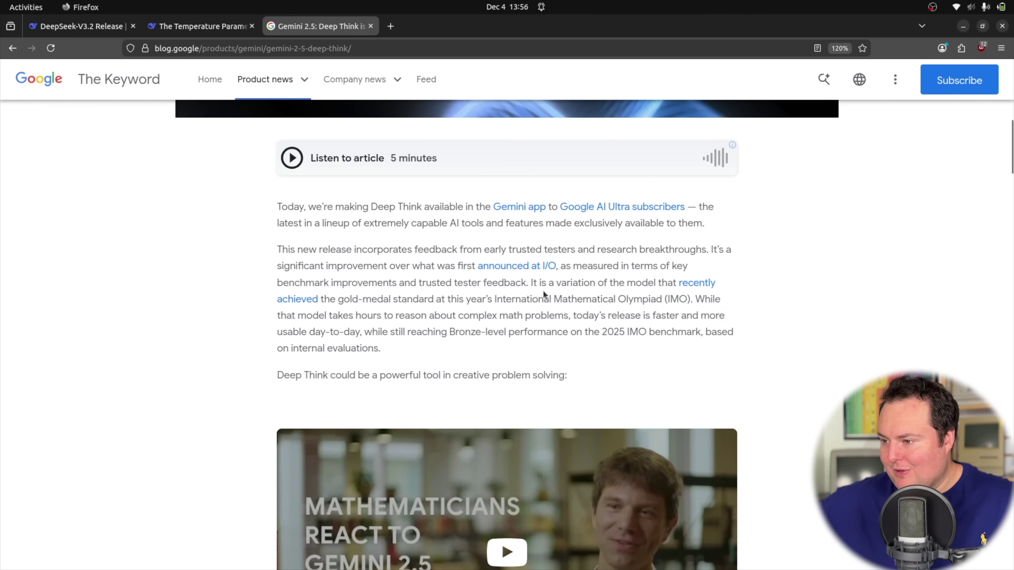
{"action": "left_click_drag", "start_coordinate": [531, 284], "coordinate": [687, 302]}
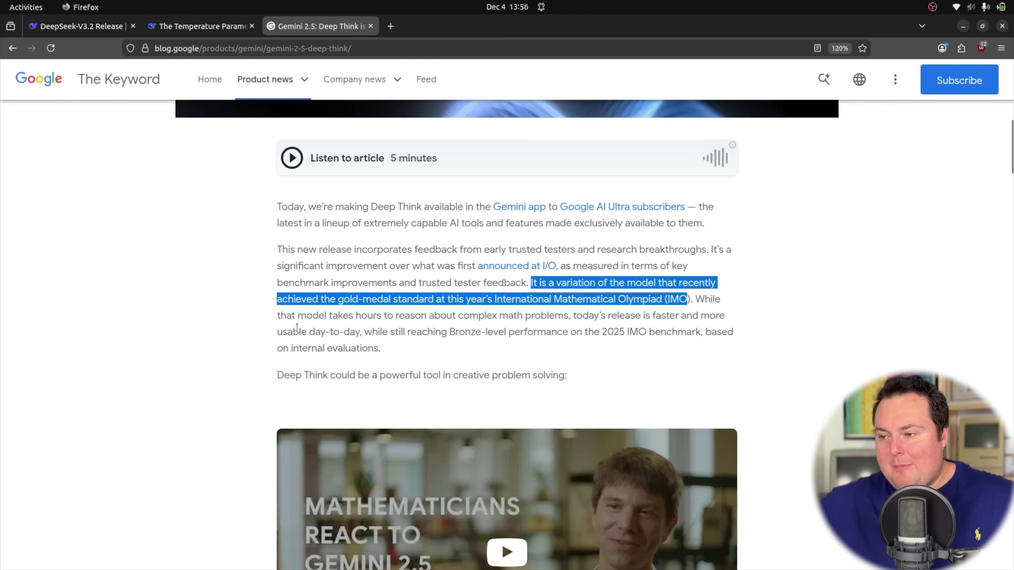
{"action": "left_click_drag", "start_coordinate": [279, 317], "coordinate": [679, 315]}
{"action": "left_click", "coordinate": [713, 314]}
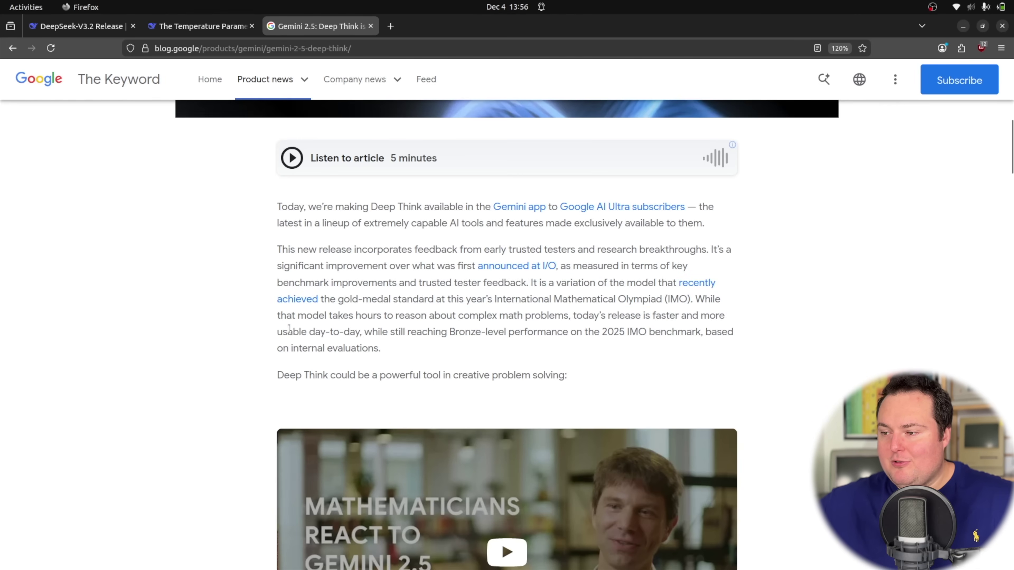
{"action": "left_click_drag", "start_coordinate": [283, 331], "coordinate": [568, 344]}
{"action": "left_click", "coordinate": [568, 344]}
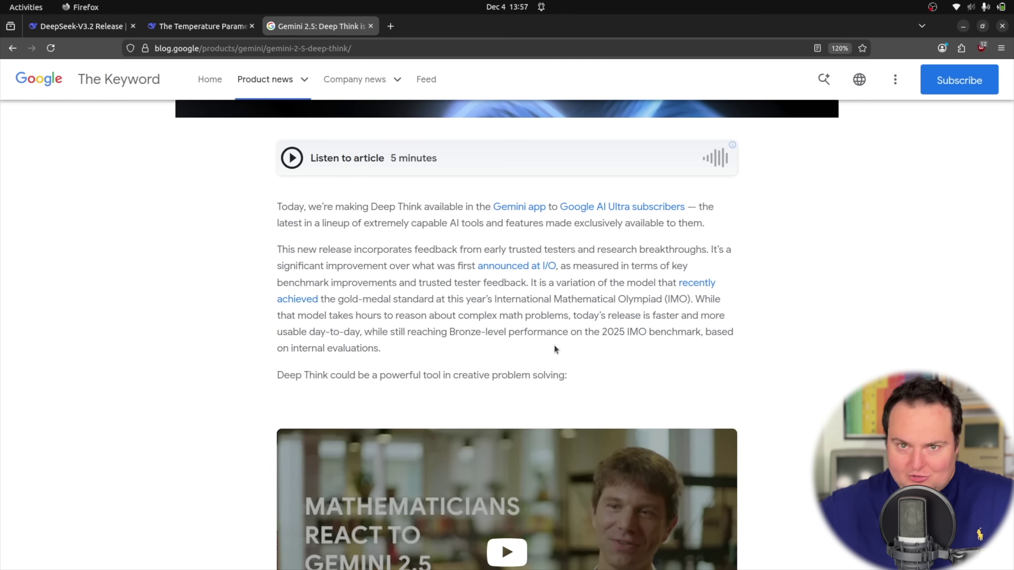
- Return to the DeepSeek-V3.2 release page and highlight the Gold-Medal Performance statement up to IMO
{"action": "left_click", "coordinate": [226, 25]}
{"action": "left_click", "coordinate": [80, 26]}
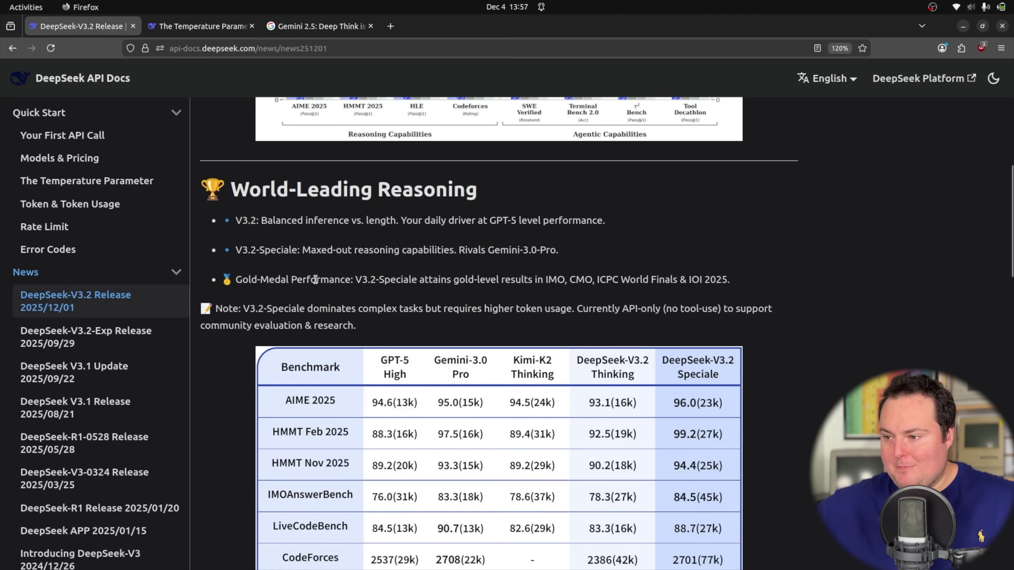
{"action": "left_click_drag", "start_coordinate": [329, 279], "coordinate": [221, 279]}
{"action": "mouse_move", "coordinate": [566, 268]}
{"action": "left_mouse_down"}
{"action": "mouse_move", "coordinate": [575, 278]}
{"action": "mouse_move", "coordinate": [565, 278]}
{"action": "left_mouse_up"}
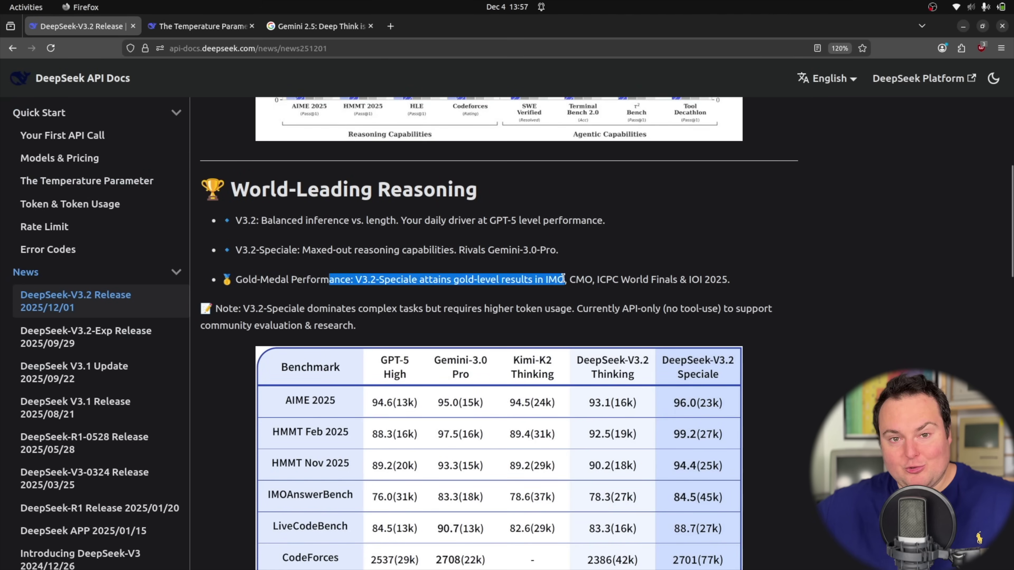
{"action": "left_click", "coordinate": [580, 264]}
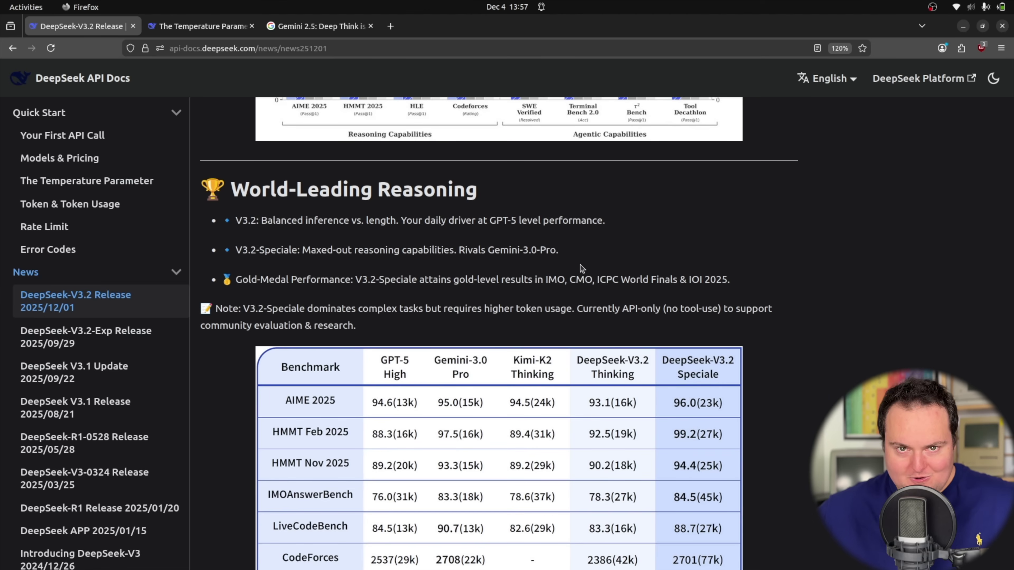
- Look through the benchmark tables and the API Update section, highlighting the V3.2-Speciale temporary endpoint, pricing and availability details
{"action": "scroll", "coordinate": [583, 265], "scroll_direction": "down", "scroll_amount": 2}
{"action": "scroll", "coordinate": [452, 218], "scroll_direction": "up", "scroll_amount": 12}
{"action": "scroll", "coordinate": [452, 219], "scroll_direction": "down", "scroll_amount": 20}
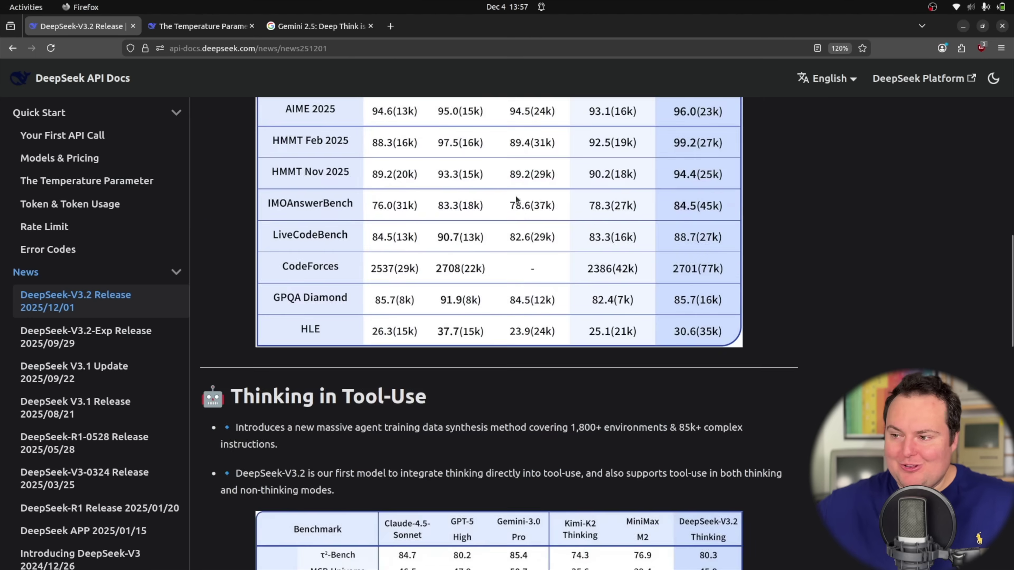
{"action": "scroll", "coordinate": [524, 191], "scroll_direction": "down", "scroll_amount": 5}
{"action": "scroll", "coordinate": [518, 191], "scroll_direction": "up", "scroll_amount": 5}
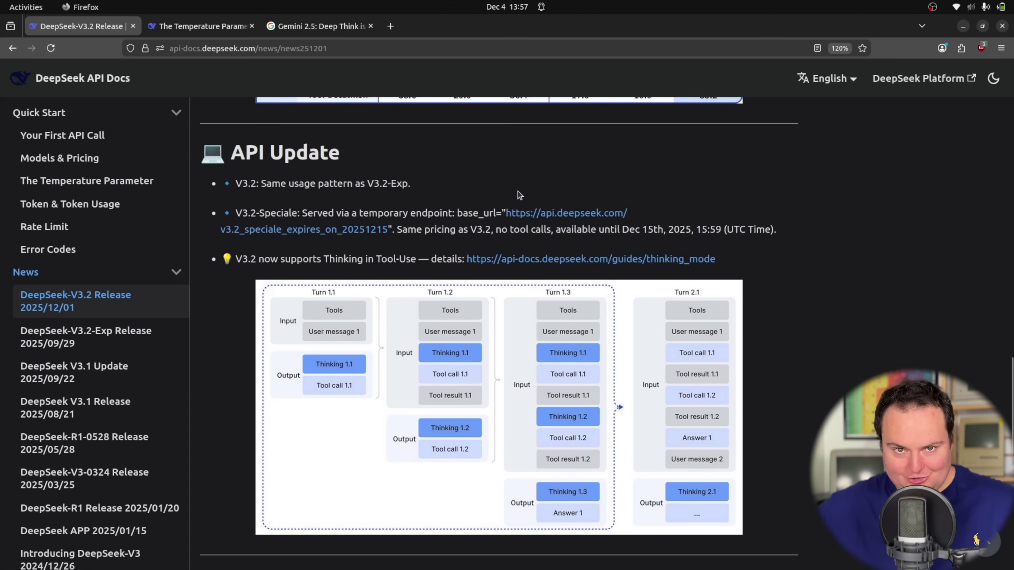
{"action": "left_click_drag", "start_coordinate": [418, 229], "coordinate": [585, 216]}
{"action": "left_click", "coordinate": [655, 195]}
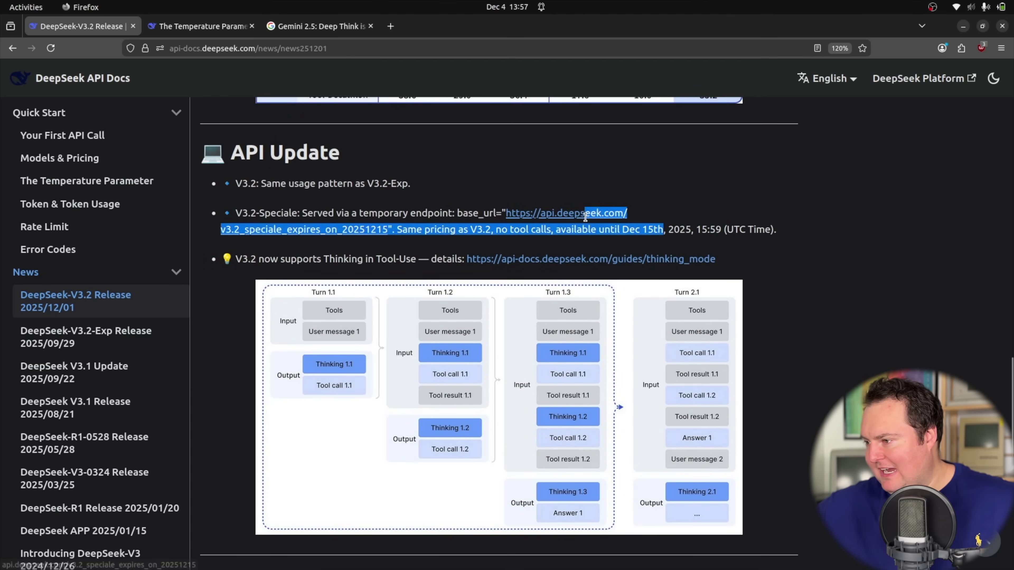
{"action": "left_click", "coordinate": [629, 180]}
{"action": "scroll", "coordinate": [630, 182], "scroll_direction": "up", "scroll_amount": 3}
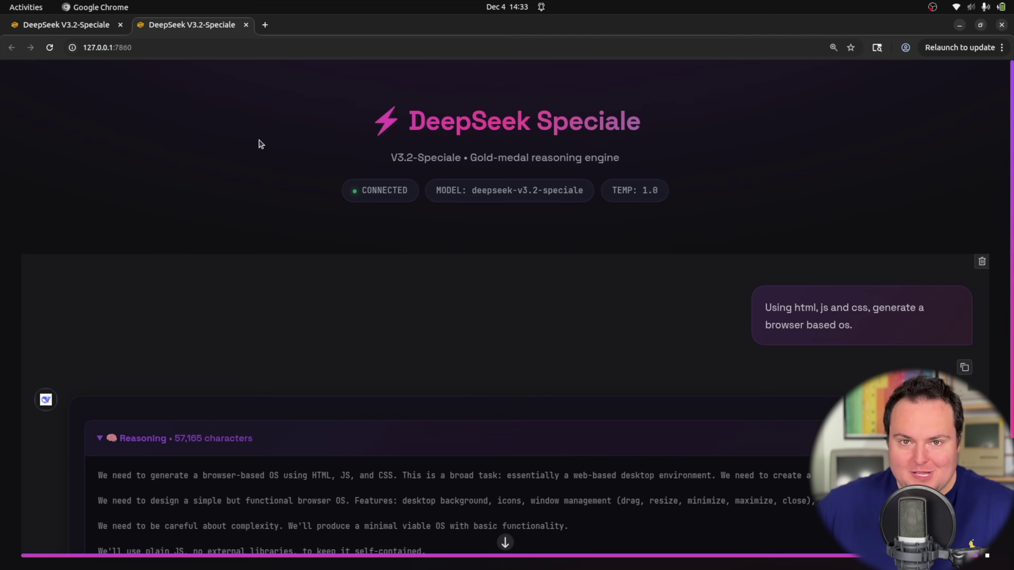
- Switch to the DeepSeek Speciale chat in Chrome and look over the browser-based OS prompt and the start of its reasoning
{"action": "scroll", "coordinate": [262, 142], "scroll_direction": "down", "scroll_amount": 3}
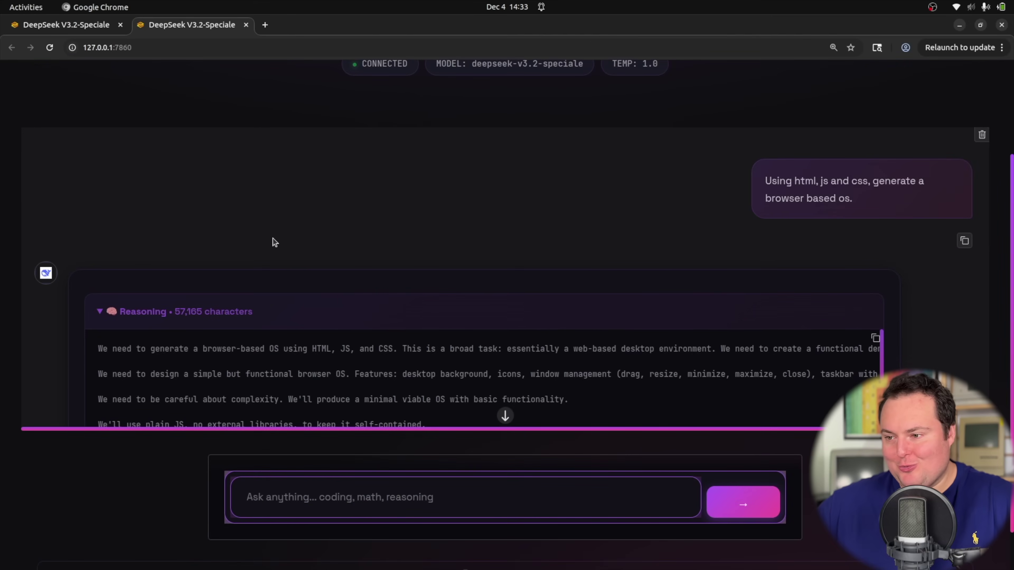
{"action": "scroll", "coordinate": [271, 240], "scroll_direction": "down", "scroll_amount": 2}
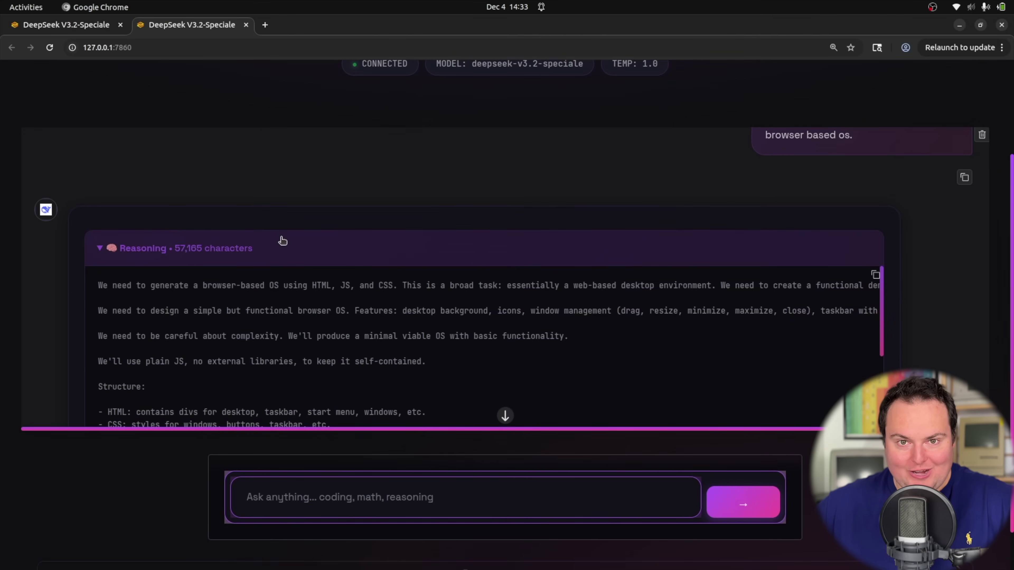
{"action": "scroll", "coordinate": [286, 239], "scroll_direction": "up", "scroll_amount": 2}
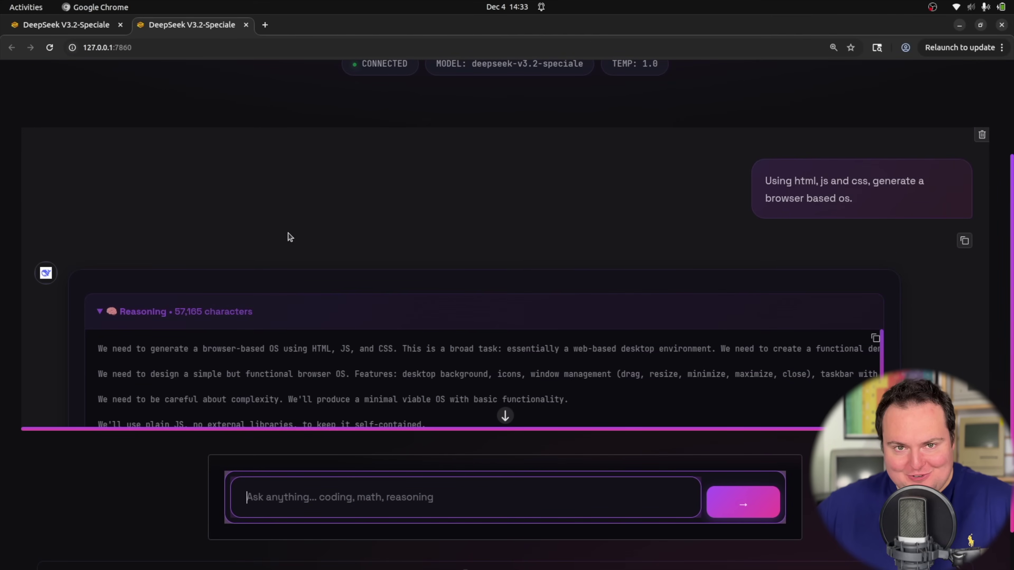
{"action": "scroll", "coordinate": [672, 227], "scroll_direction": "up", "scroll_amount": 4}
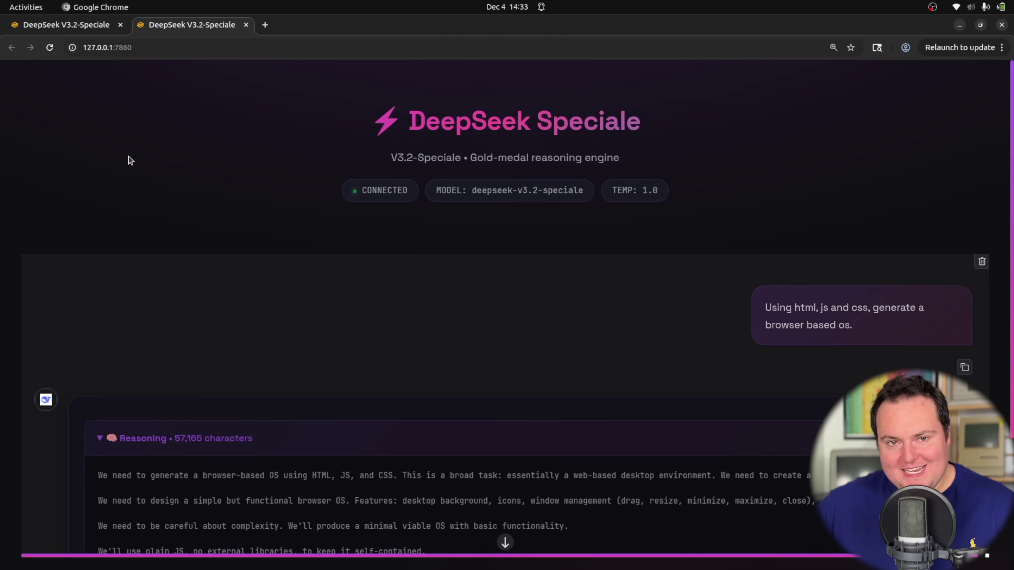
- Close the duplicate DeepSeek tab and look through the response's reasoning, the index.html, style.css and script.js code, and the How to Use notes
{"action": "left_click", "coordinate": [120, 24]}
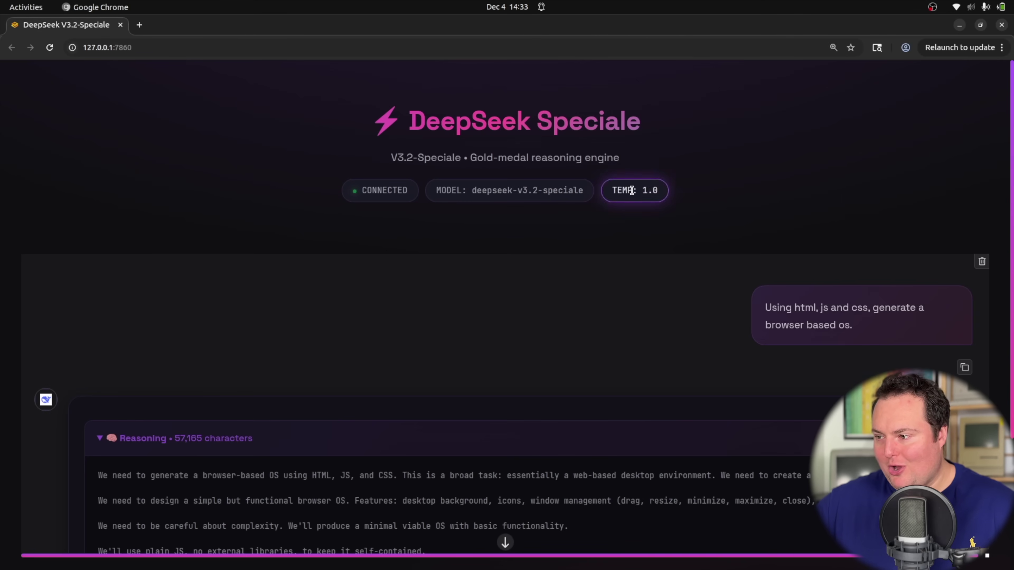
{"action": "scroll", "coordinate": [451, 295], "scroll_direction": "down", "scroll_amount": 8}
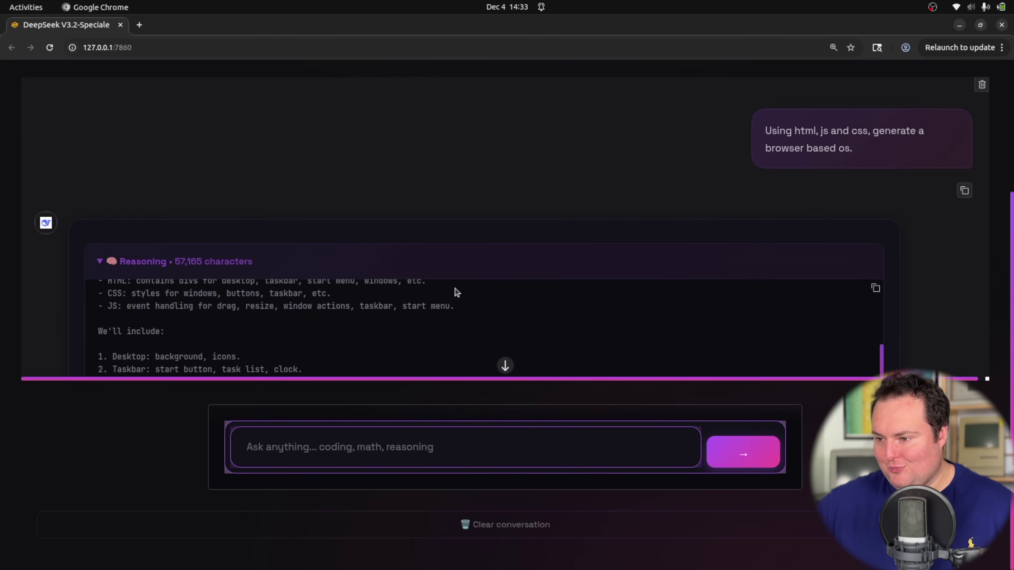
{"action": "scroll", "coordinate": [457, 292], "scroll_direction": "down", "scroll_amount": 3}
{"action": "scroll", "coordinate": [395, 189], "scroll_direction": "down", "scroll_amount": 5}
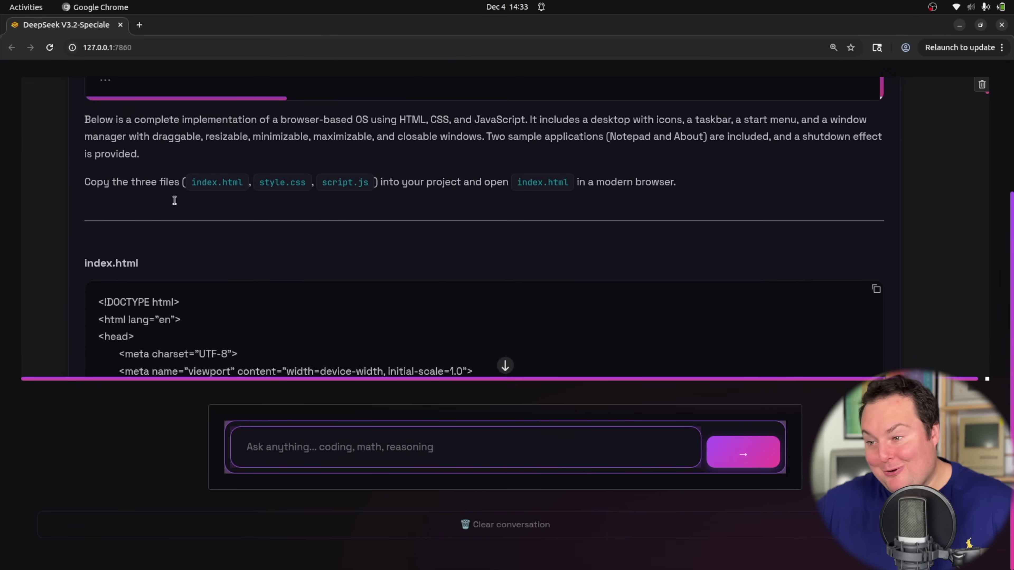
{"action": "scroll", "coordinate": [176, 204], "scroll_direction": "down", "scroll_amount": 10}
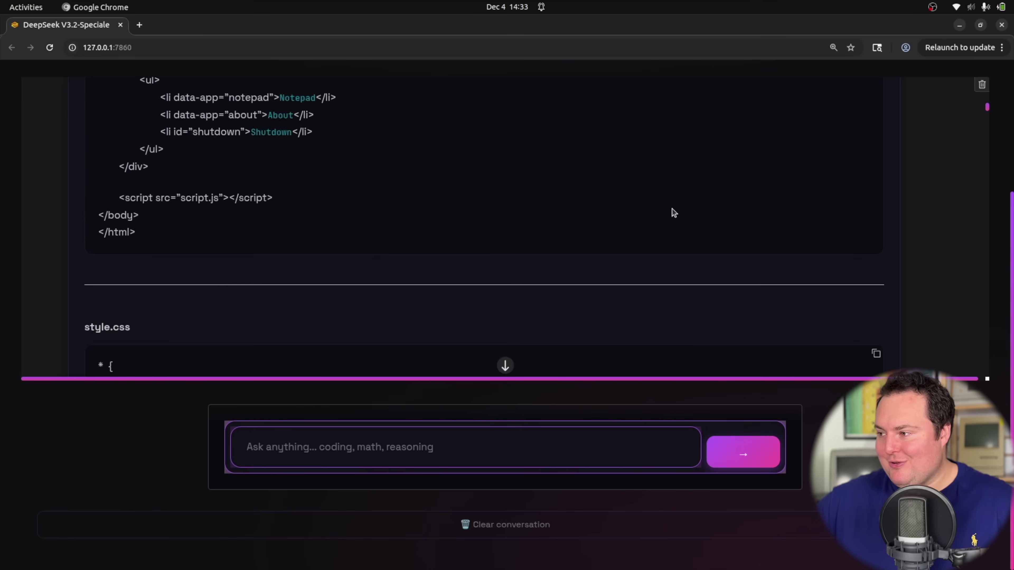
{"action": "scroll", "coordinate": [702, 199], "scroll_direction": "down", "scroll_amount": 15}
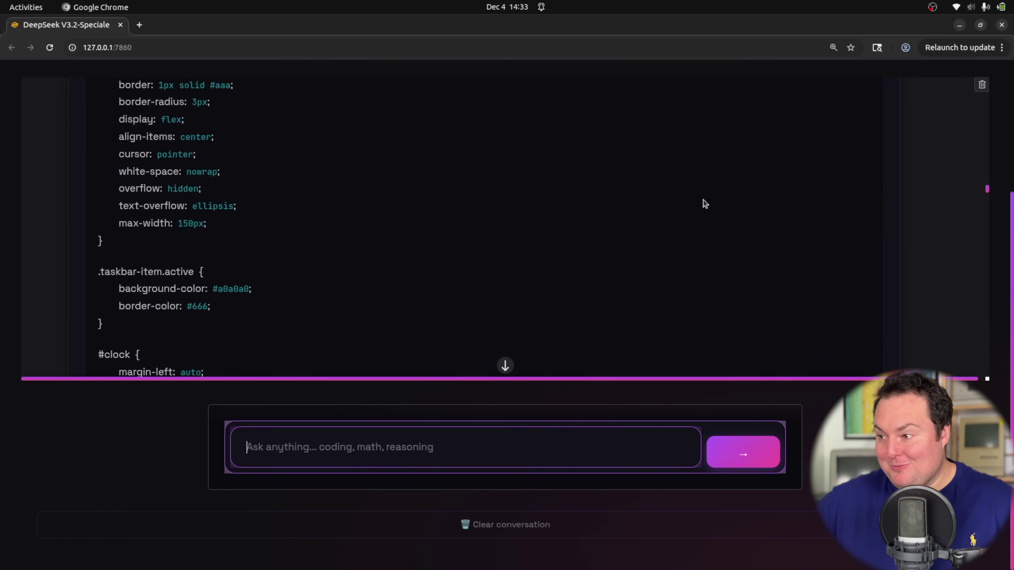
{"action": "scroll", "coordinate": [705, 198], "scroll_direction": "down", "scroll_amount": 20}
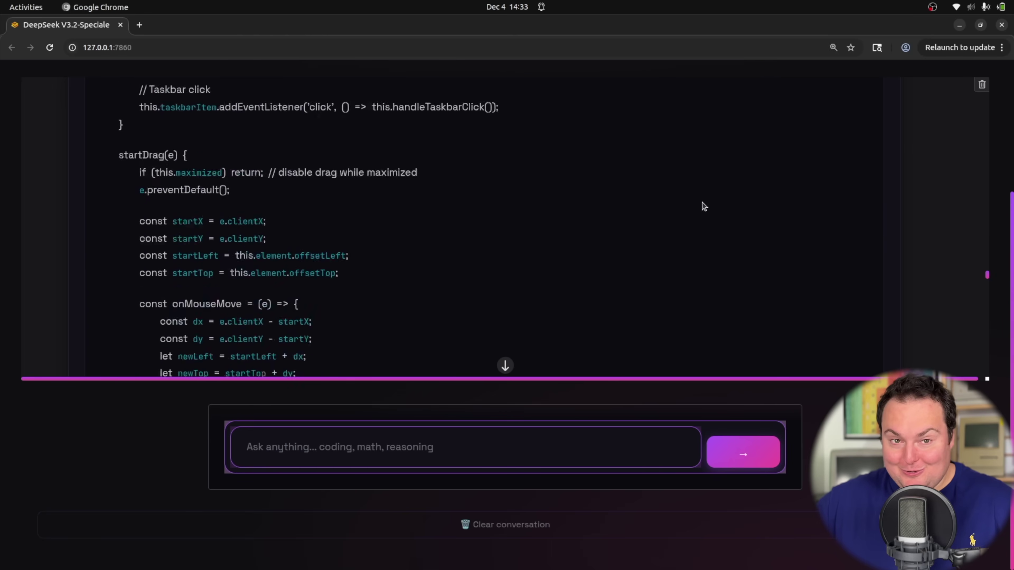
{"action": "scroll", "coordinate": [714, 204], "scroll_direction": "down", "scroll_amount": 20}
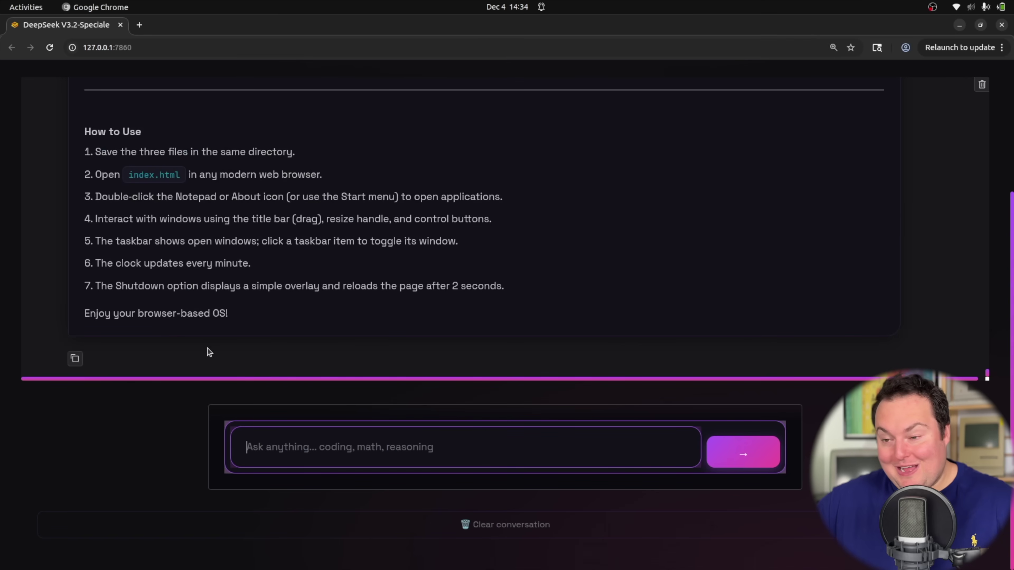
{"action": "scroll", "coordinate": [884, 265], "scroll_direction": "up", "scroll_amount": 15}
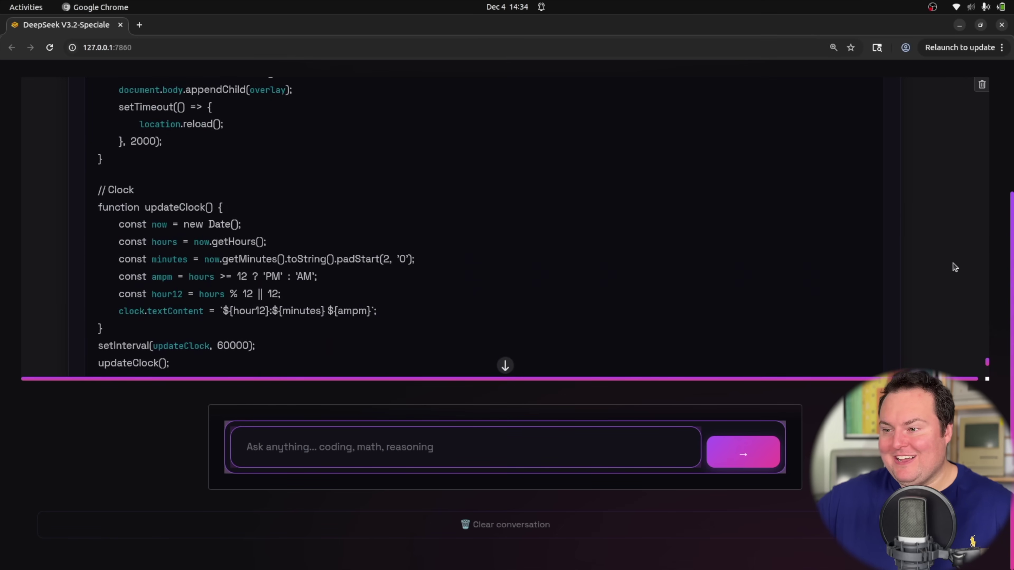
{"action": "scroll", "coordinate": [952, 266], "scroll_direction": "up", "scroll_amount": 20}
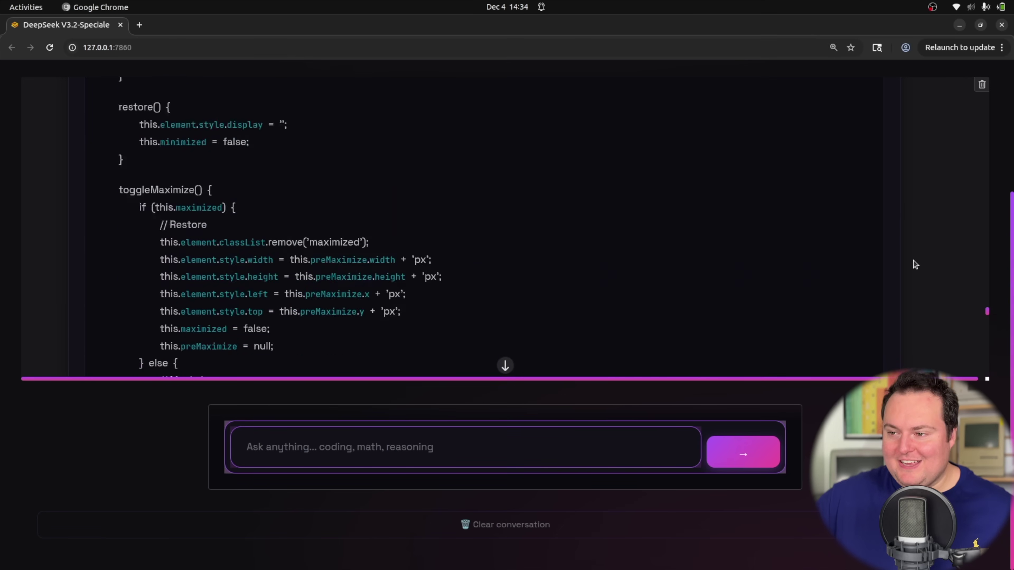
{"action": "scroll", "coordinate": [898, 247], "scroll_direction": "up", "scroll_amount": 15}
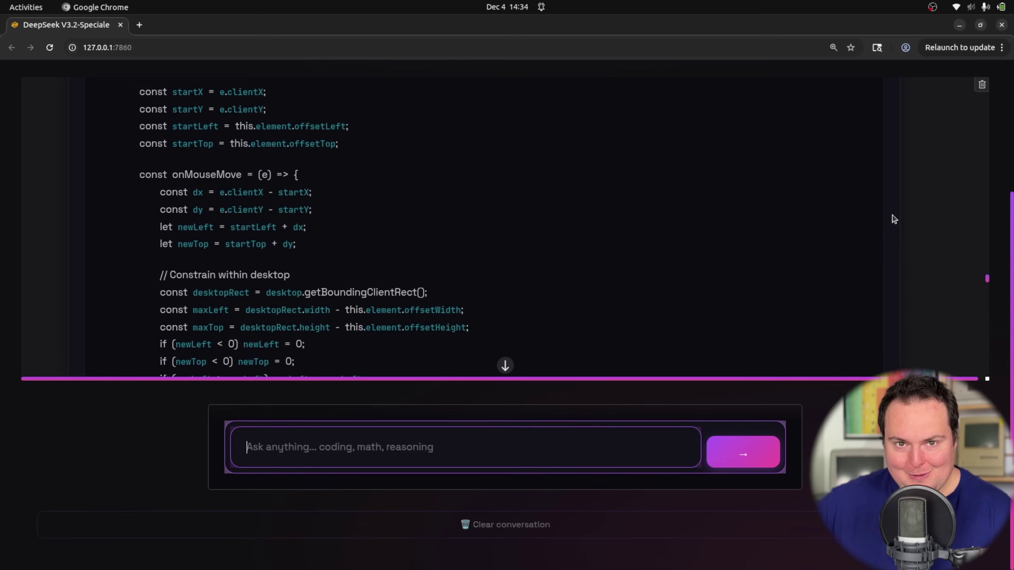
{"action": "scroll", "coordinate": [881, 226], "scroll_direction": "up", "scroll_amount": 5}
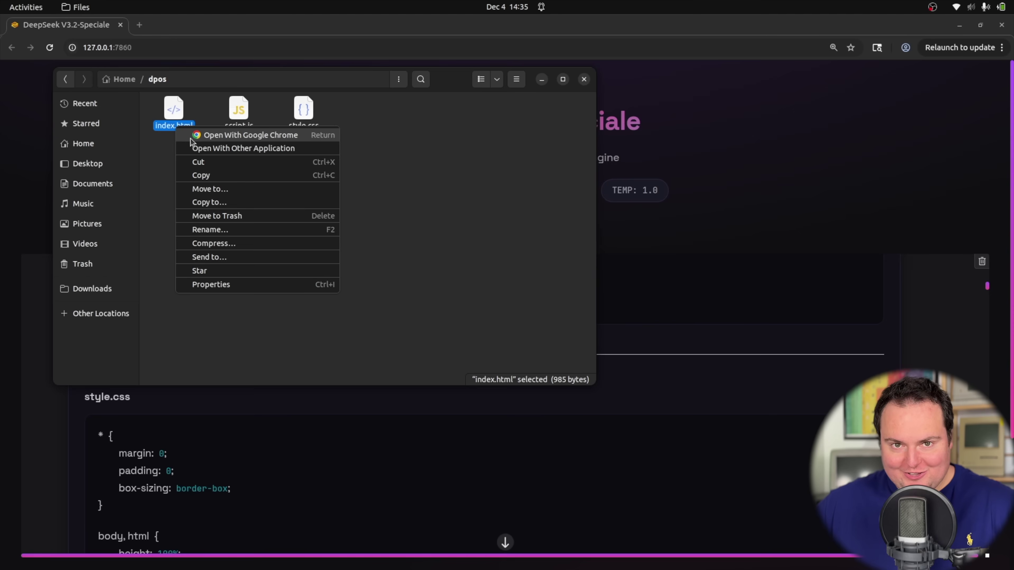
- Open index.html from the dpos folder in Google Chrome and test the Browser OS desktop for a context menu and its Start menu
{"action": "left_click", "coordinate": [190, 138]}
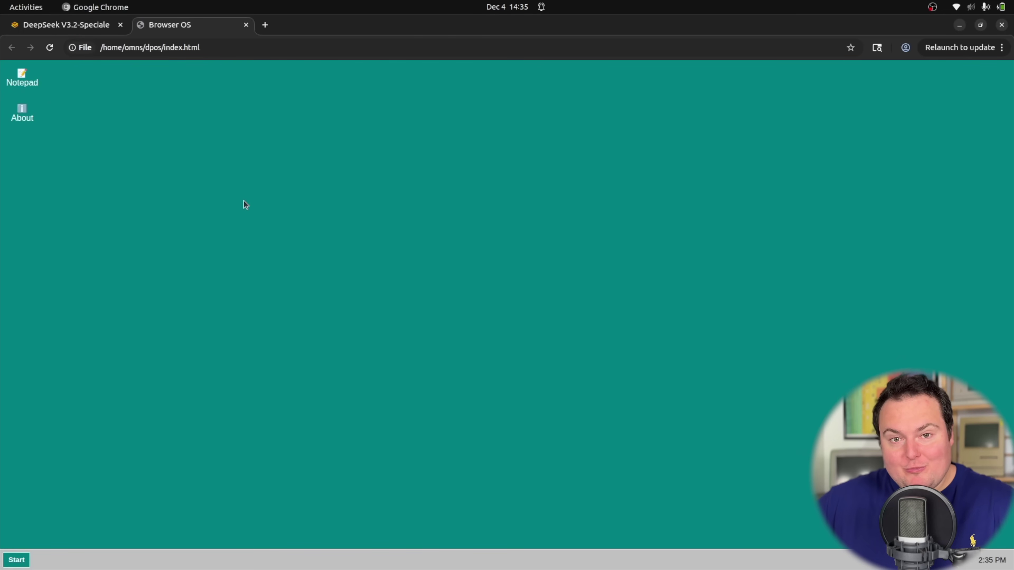
{"action": "right_click", "coordinate": [236, 186]}
{"action": "left_click", "coordinate": [210, 148]}
{"action": "right_click", "coordinate": [264, 202]}
{"action": "left_click", "coordinate": [216, 180]}
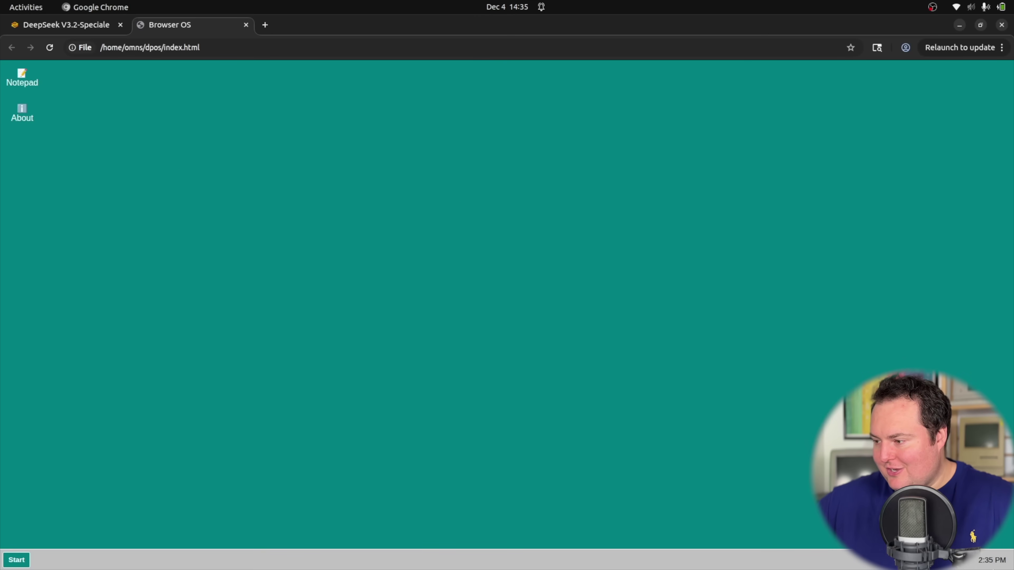
{"action": "left_click", "coordinate": [15, 562]}
{"action": "left_click", "coordinate": [67, 431]}
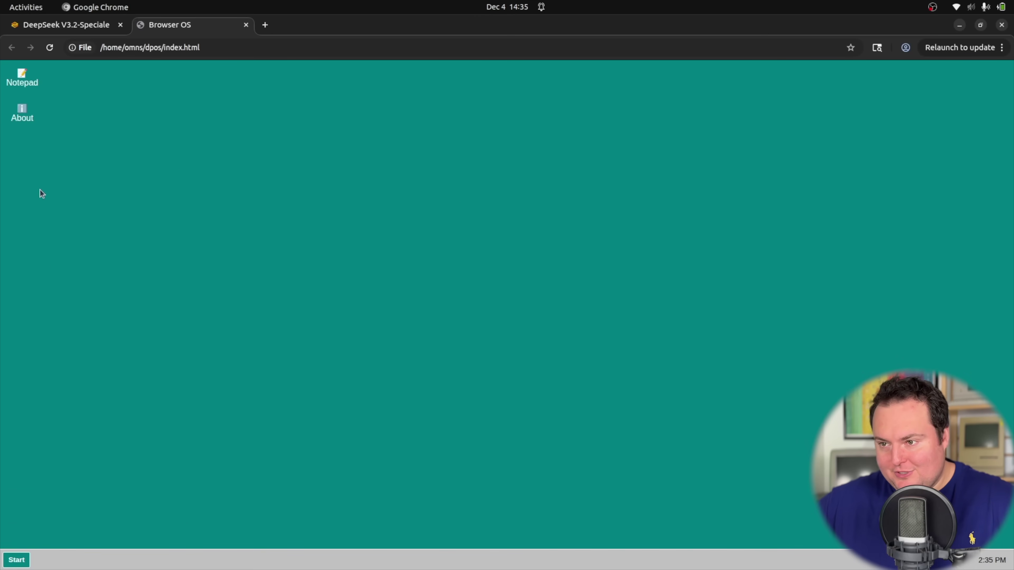
- Open the Browser OS Notepad, enter "gdvkiahgsddhkigdhkfs" and "asfyigasidfgasdofsodfa" on two lines, and test maximizing and restoring its window
{"action": "double_click", "coordinate": [10, 76]}
{"action": "left_click_drag", "start_coordinate": [466, 229], "coordinate": [419, 225]}
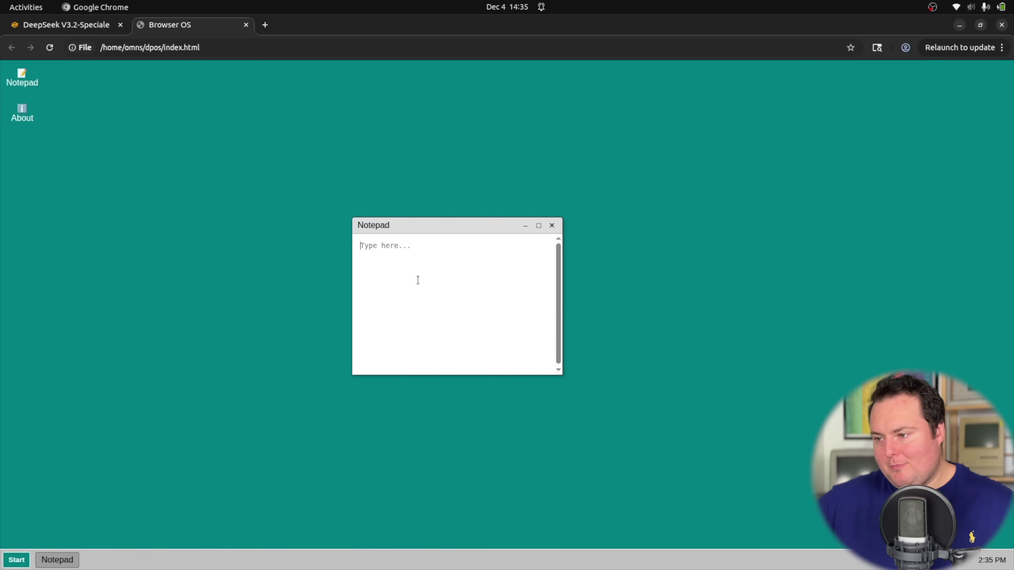
{"action": "type", "text": "gdvkiahgsddhkigdhkfs"}
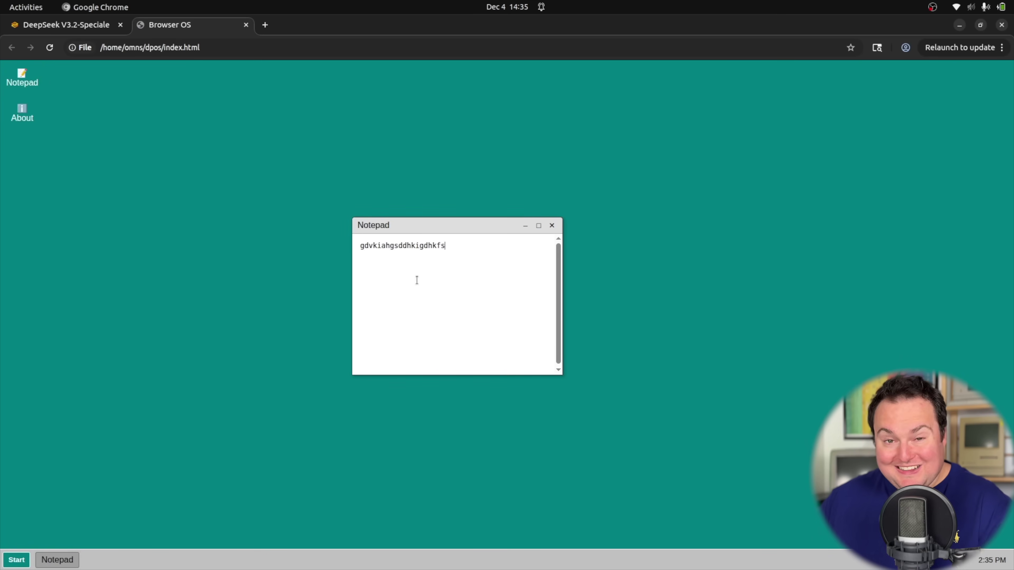
{"action": "type", "text": "fyigasidfgasdofsodfa"}
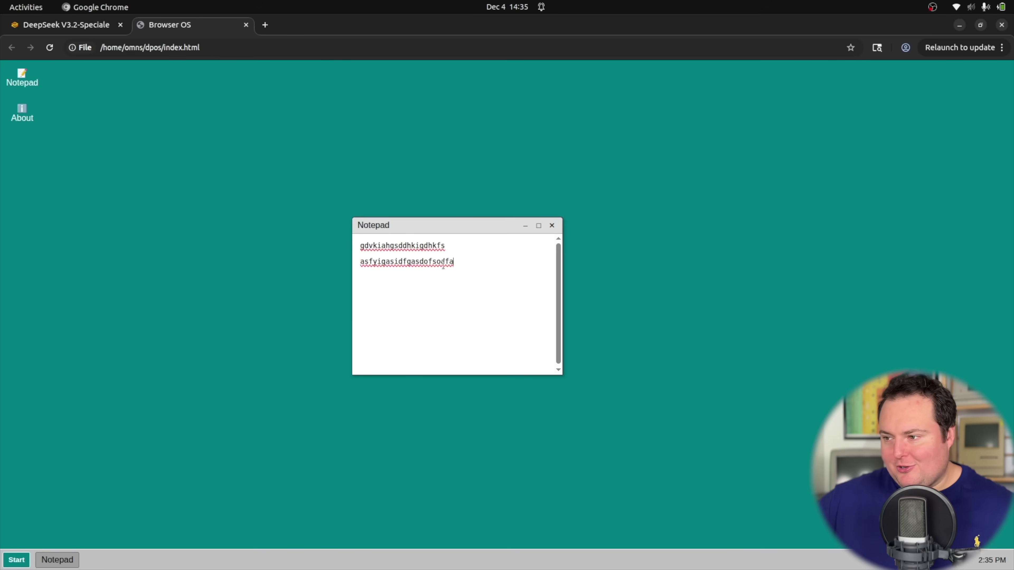
{"action": "left_click", "coordinate": [539, 225]}
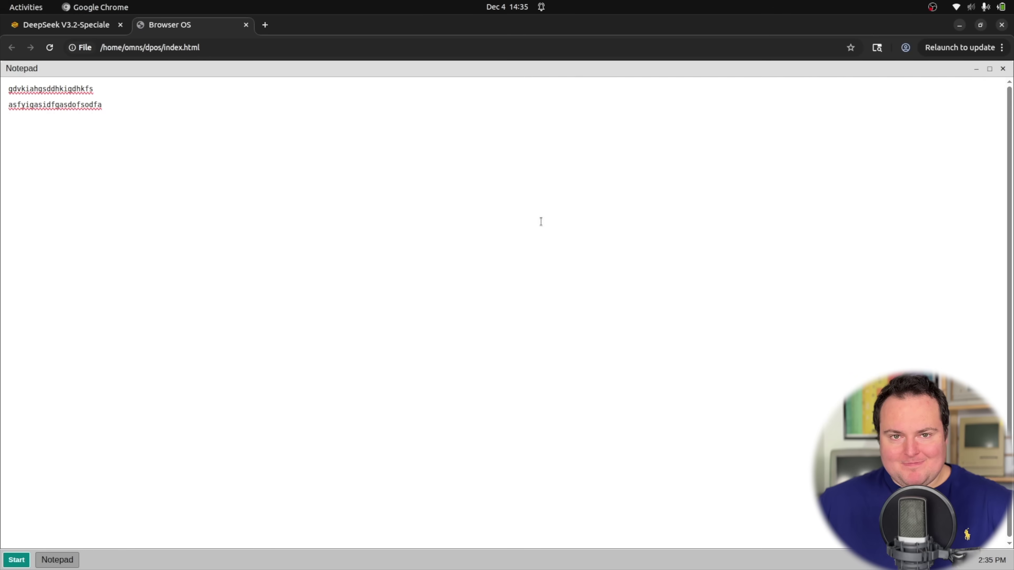
{"action": "left_click", "coordinate": [990, 69]}
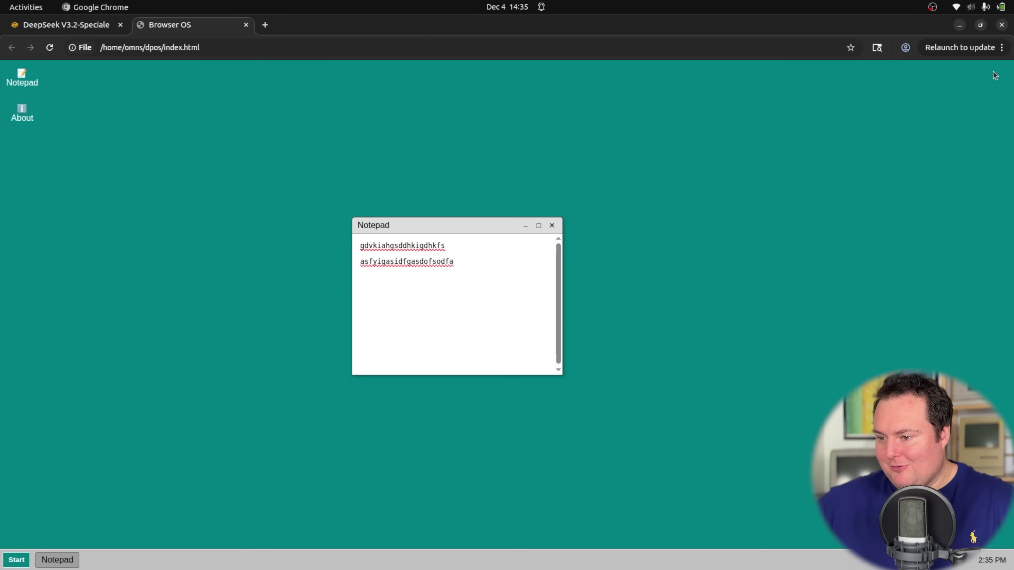
- Open the About window, move it up and clear of Notepad, and close the Notepad window
{"action": "double_click", "coordinate": [21, 112]}
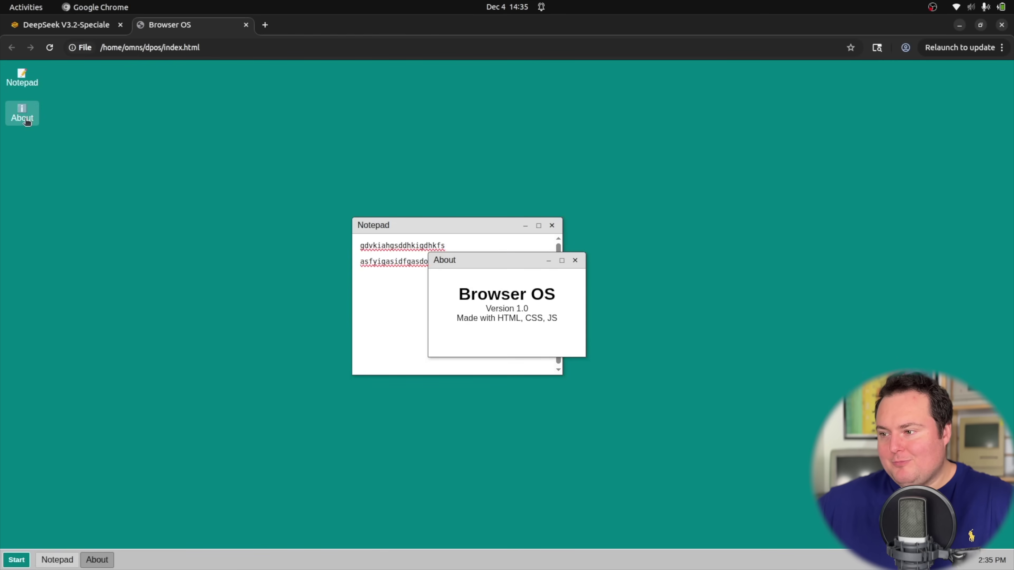
{"action": "left_click_drag", "start_coordinate": [475, 259], "coordinate": [633, 181]}
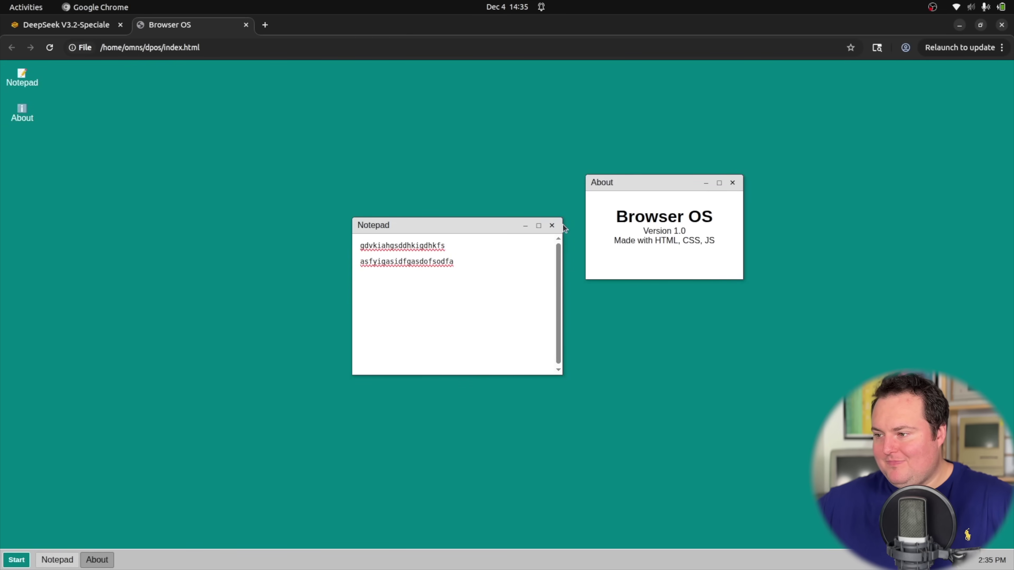
{"action": "left_click", "coordinate": [553, 226]}
{"action": "left_click", "coordinate": [553, 226]}
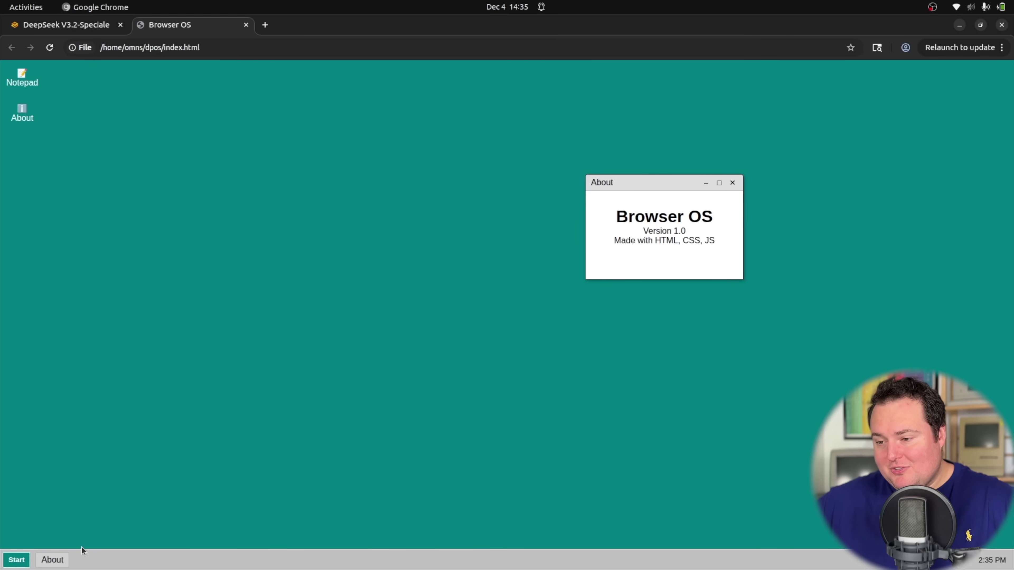
- Test toggling the About window through its taskbar entry and launch several more About and Notepad windows from the desktop
{"action": "left_click", "coordinate": [52, 560]}
{"action": "double_click", "coordinate": [47, 561]}
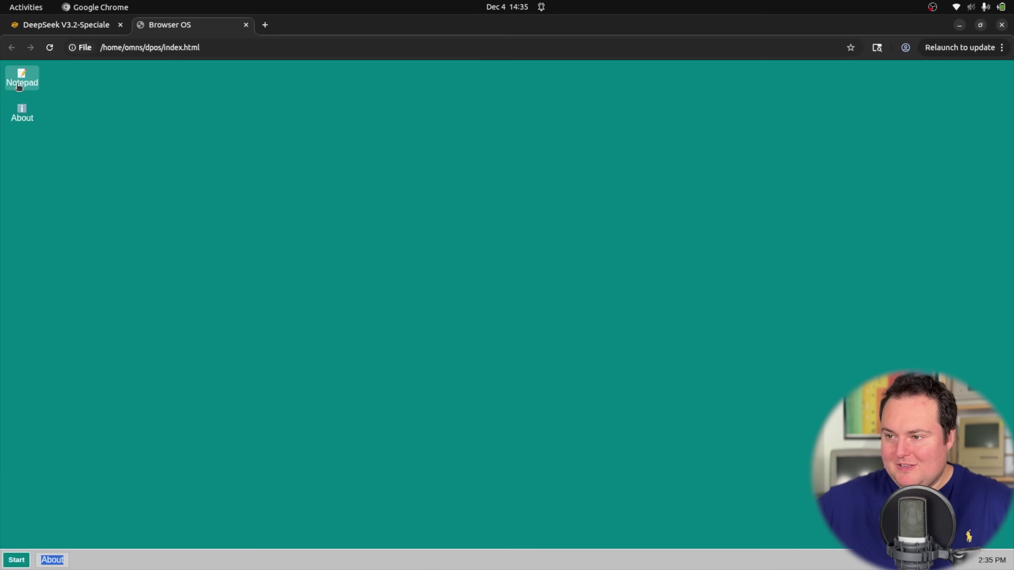
{"action": "double_click", "coordinate": [22, 112]}
{"action": "double_click", "coordinate": [22, 78]}
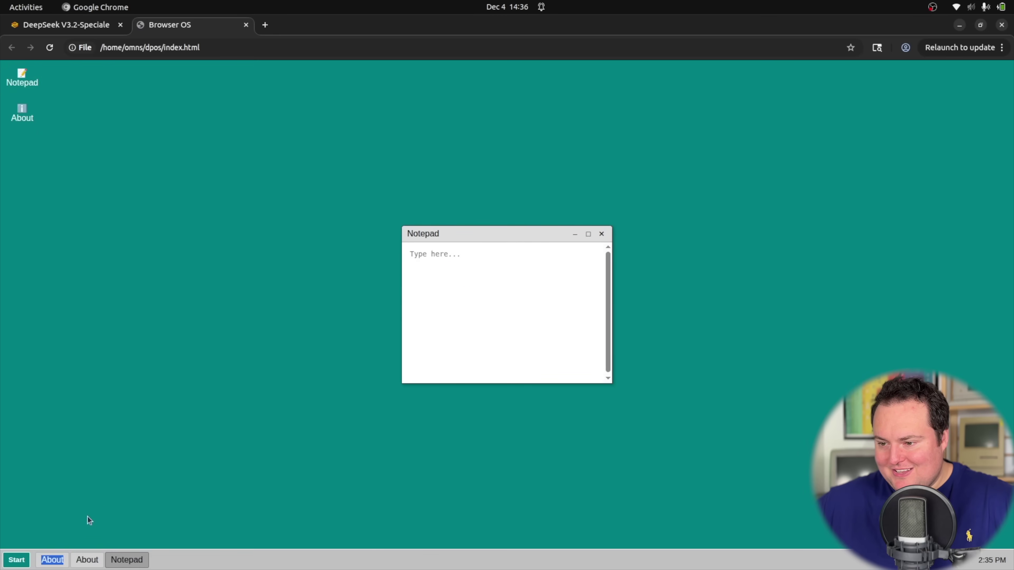
{"action": "left_click", "coordinate": [87, 559]}
{"action": "left_click", "coordinate": [86, 559]}
{"action": "double_click", "coordinate": [21, 113]}
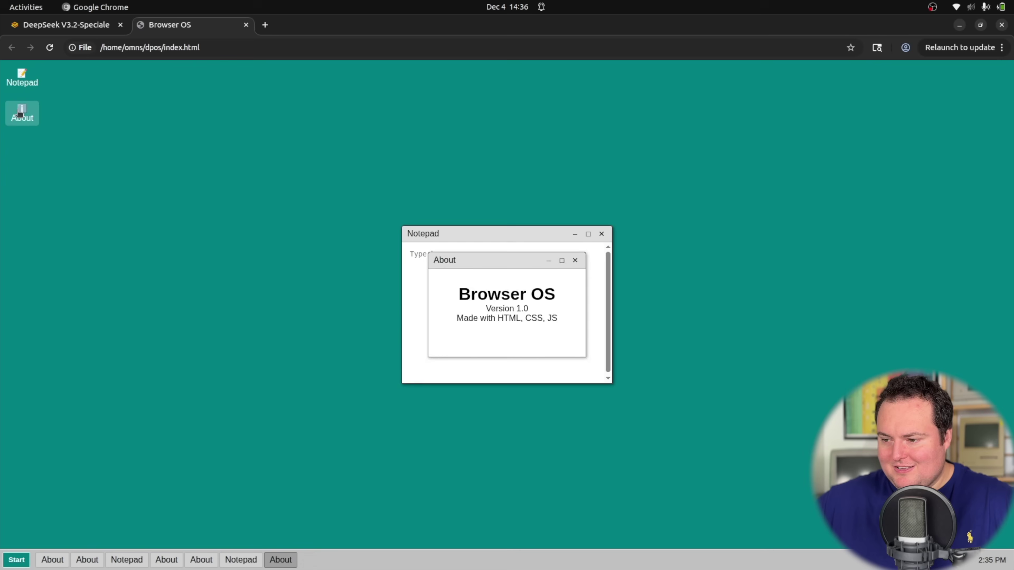
- Shut down the Browser OS from its Start menu
{"action": "left_click", "coordinate": [17, 560]}
{"action": "left_click", "coordinate": [26, 539]}
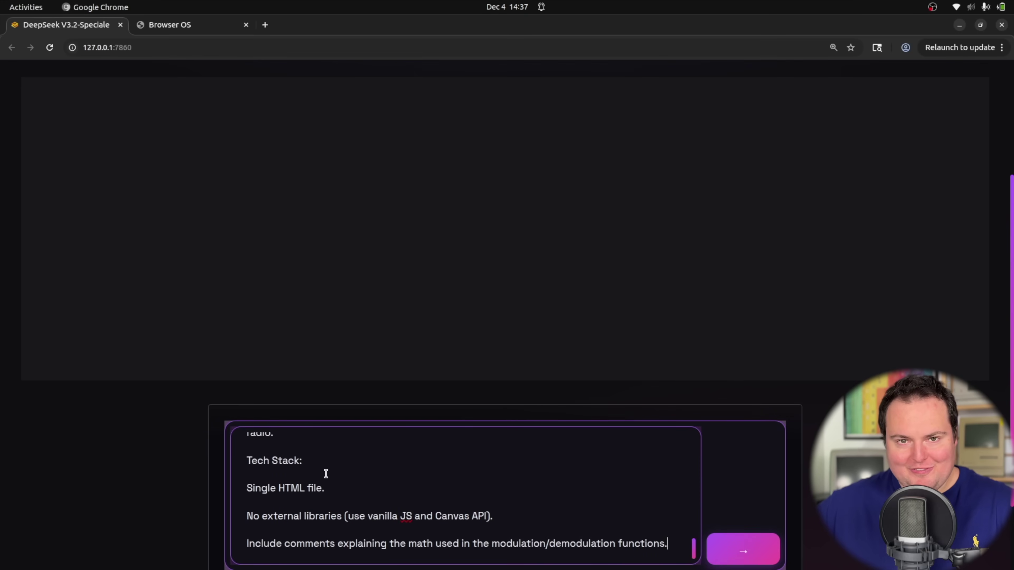
- Look over the prepared radio-frequency transmission simulation prompt in the DeepSeek Speciale chat and submit it
{"action": "scroll", "coordinate": [326, 474], "scroll_direction": "up", "scroll_amount": 15}
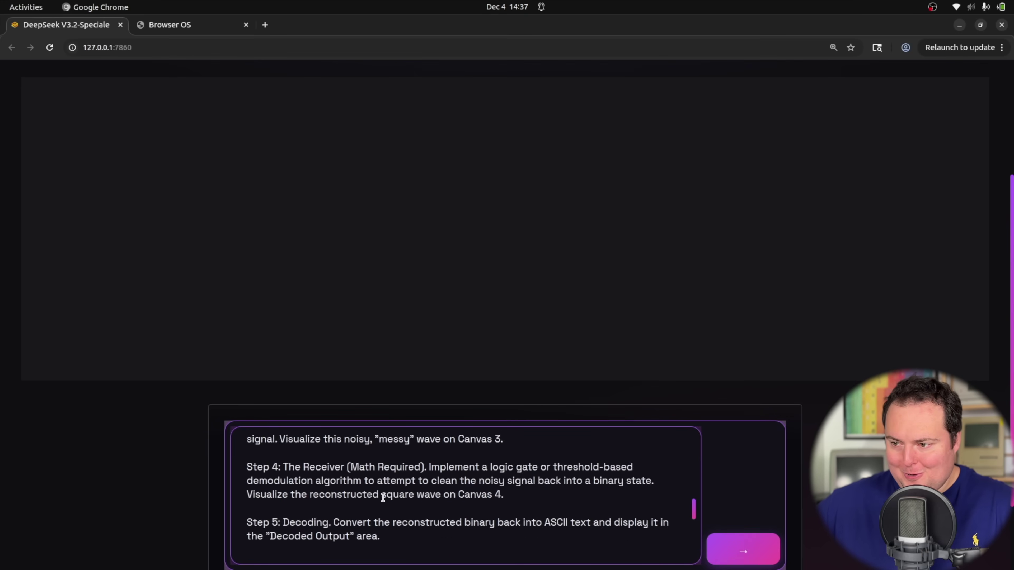
{"action": "left_click", "coordinate": [760, 549]}
- Switch to the Text Editor and paste the RF transmission simulation prompt into a blank document
{"action": "mouse_move", "coordinate": [230, 552]}
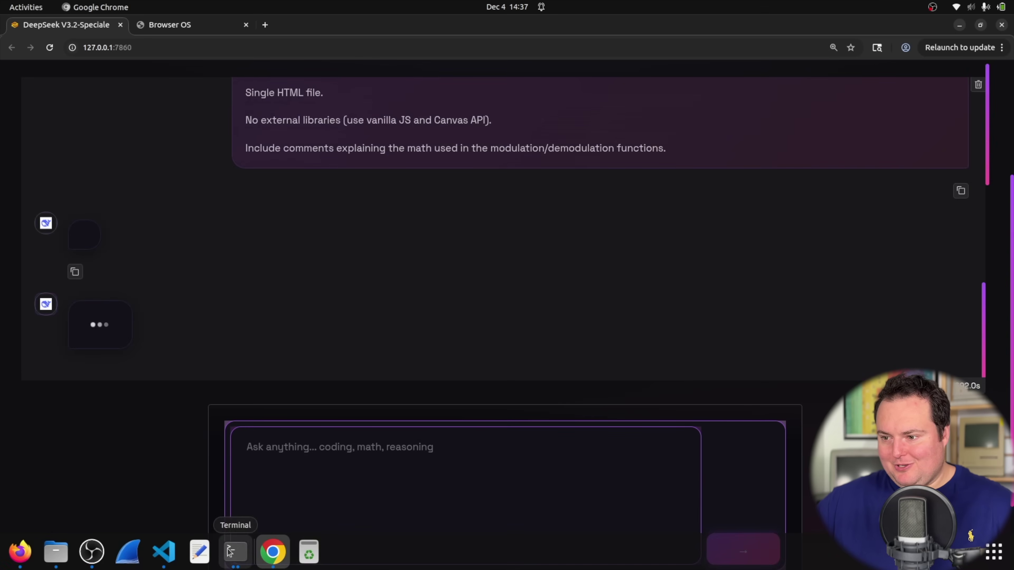
{"action": "left_click", "coordinate": [200, 552]}
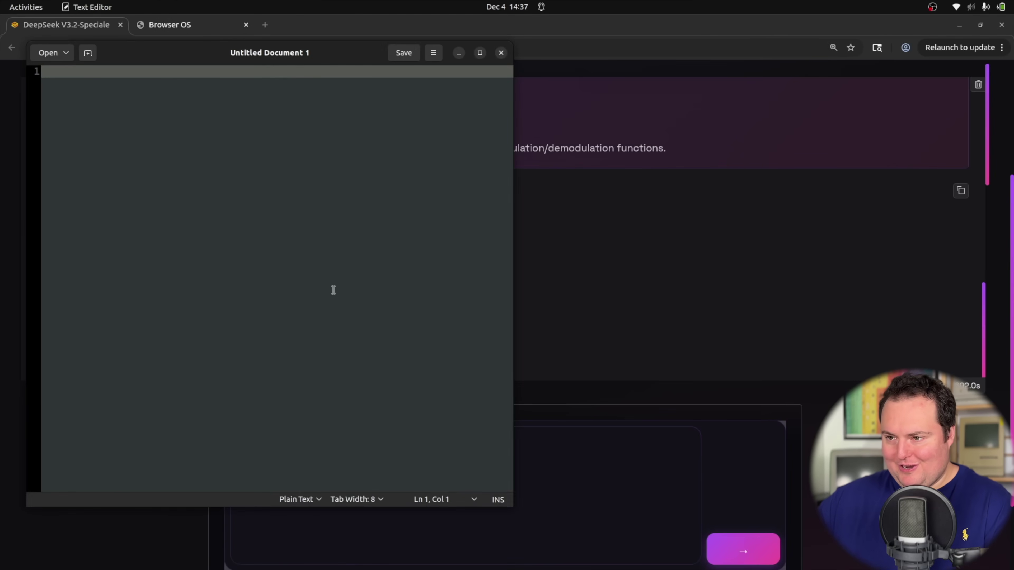
{"action": "key", "text": "ctrl+v"}
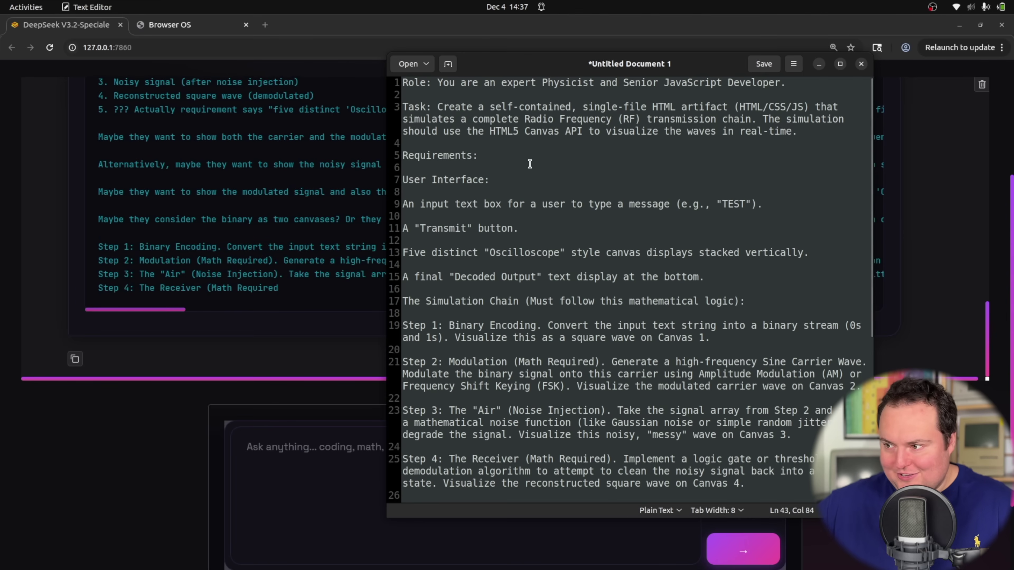
- Read through the pasted prompt's role, task, user interface requirements and the five simulation chain steps
{"action": "scroll", "coordinate": [558, 188], "scroll_direction": "down", "scroll_amount": 2}
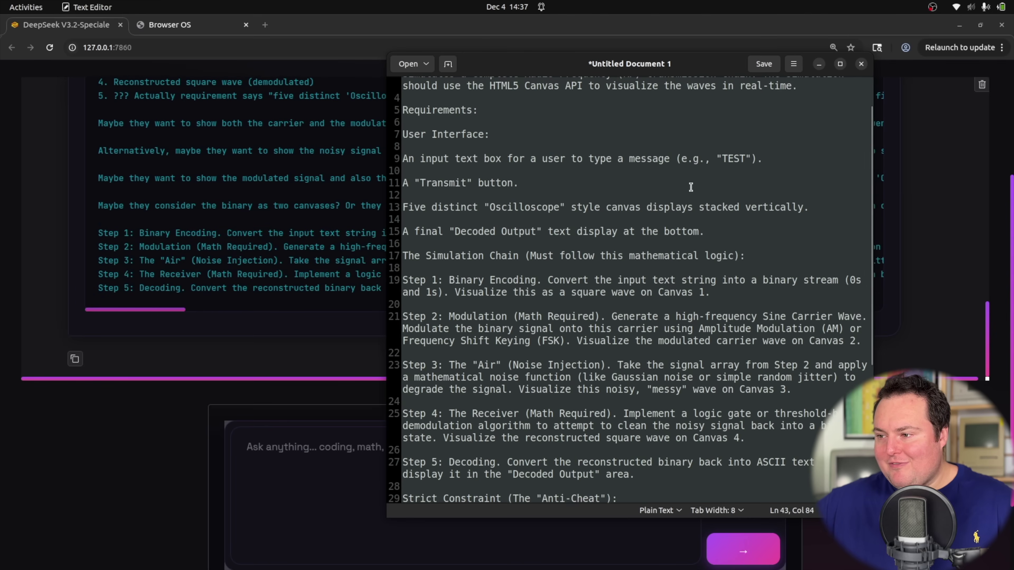
{"action": "scroll", "coordinate": [561, 192], "scroll_direction": "up", "scroll_amount": 2}
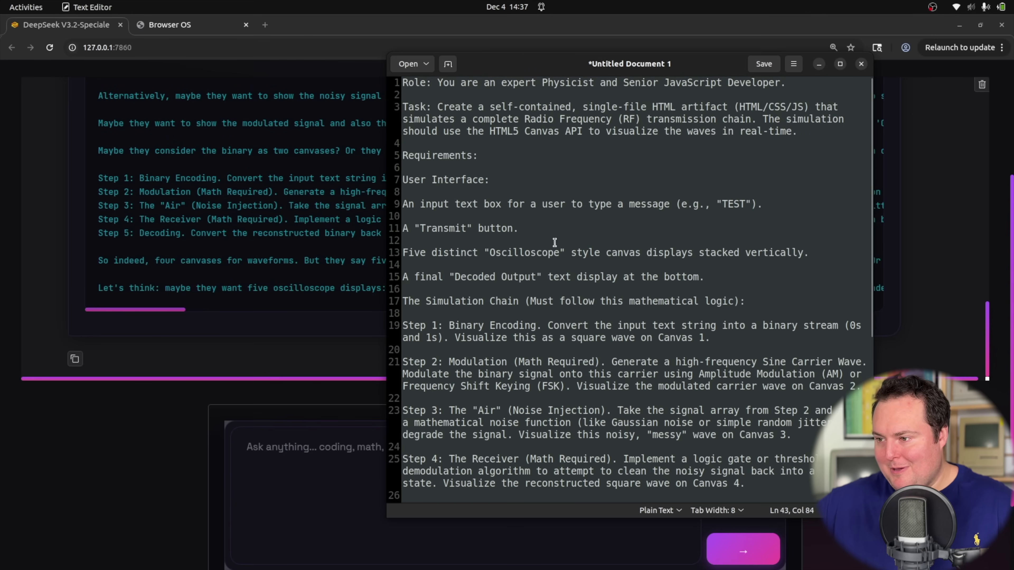
{"action": "scroll", "coordinate": [547, 219], "scroll_direction": "down", "scroll_amount": 2}
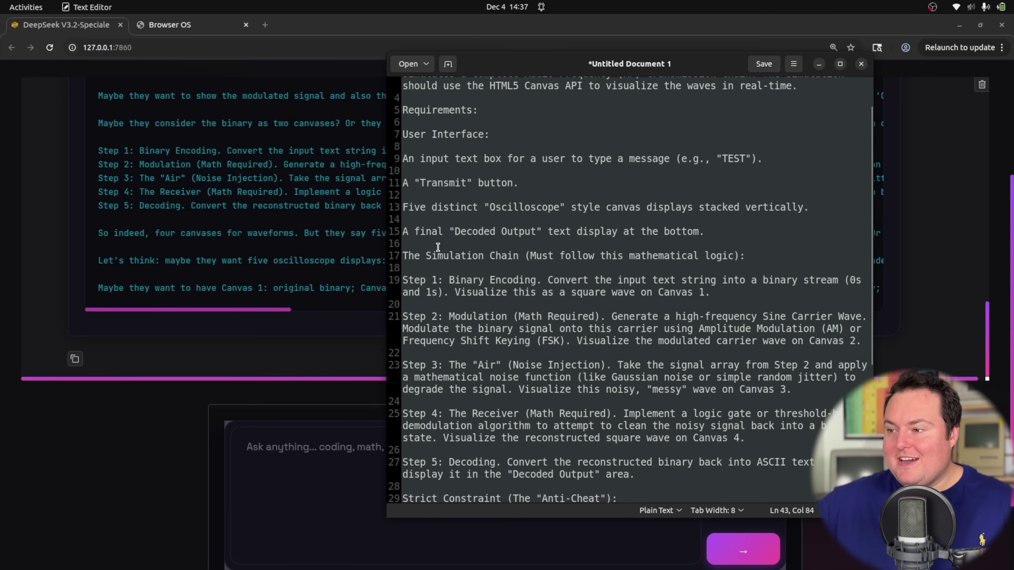
{"action": "scroll", "coordinate": [527, 237], "scroll_direction": "down", "scroll_amount": 1}
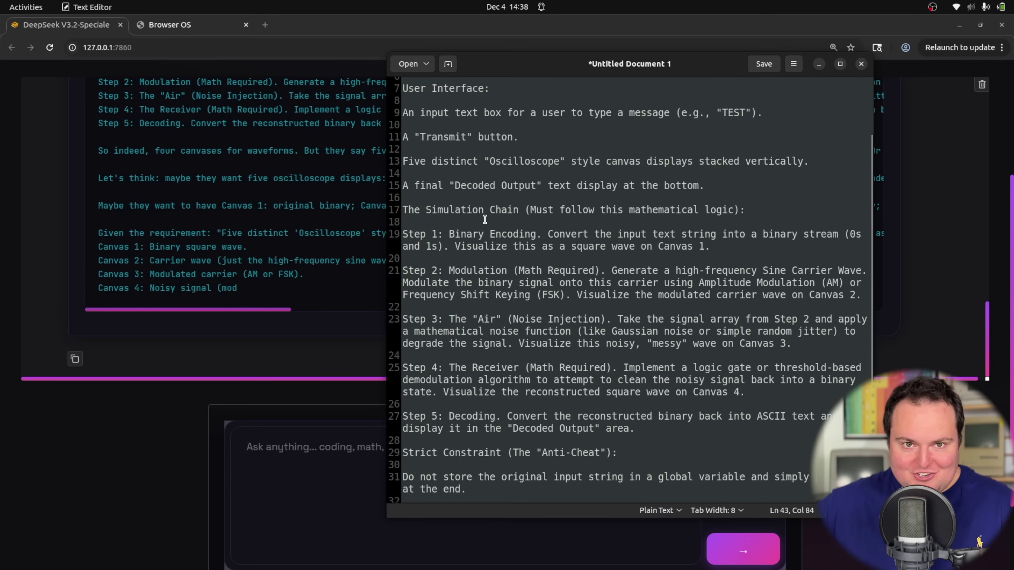
{"action": "scroll", "coordinate": [780, 180], "scroll_direction": "down", "scroll_amount": 1}
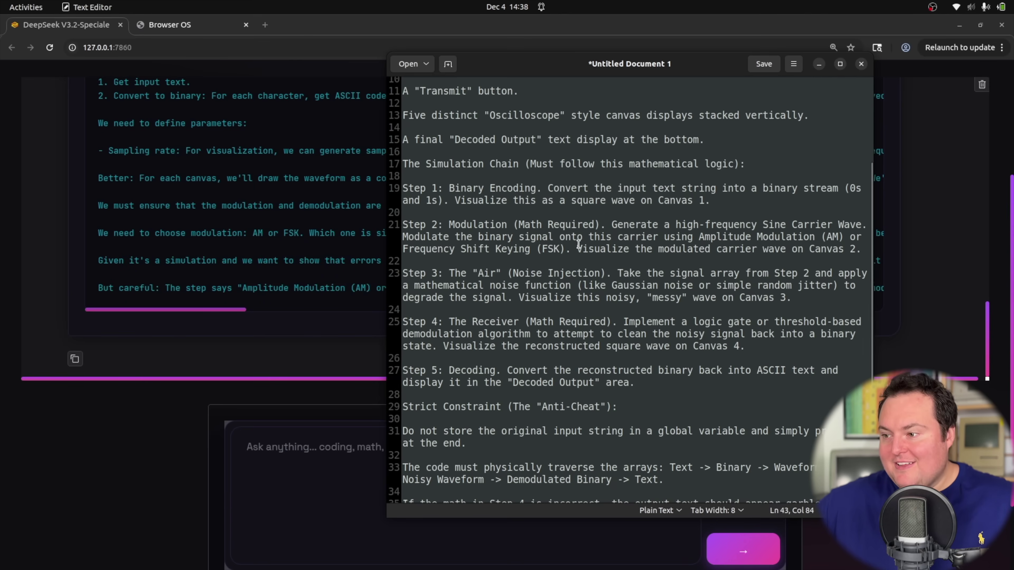
{"action": "scroll", "coordinate": [543, 255], "scroll_direction": "down", "scroll_amount": 2}
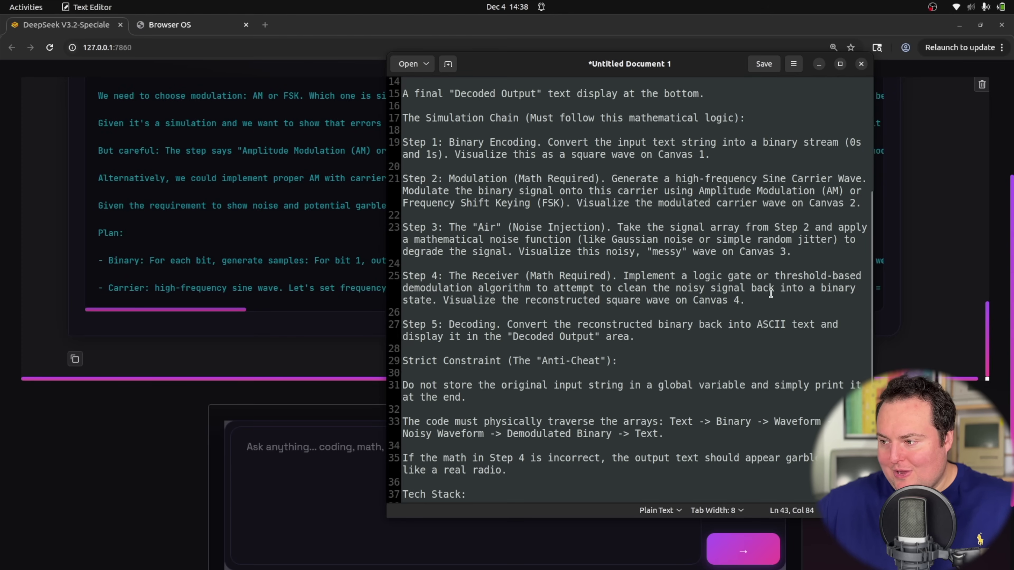
{"action": "scroll", "coordinate": [771, 293], "scroll_direction": "down", "scroll_amount": 4}
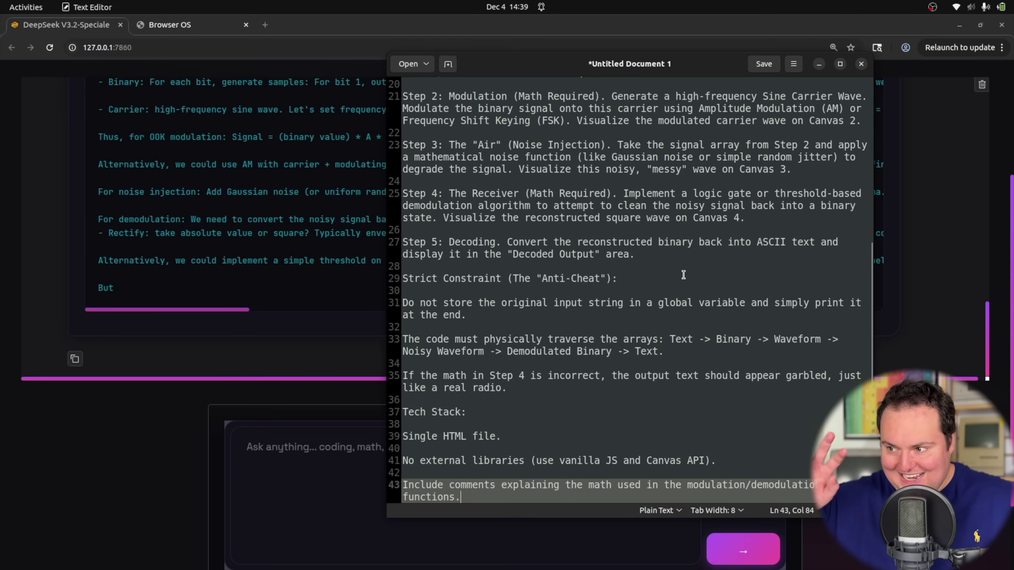
- Go line by line through the prompt's "Anti-Cheat" strict constraint and Tech Stack requirements
{"action": "left_click", "coordinate": [508, 310]}
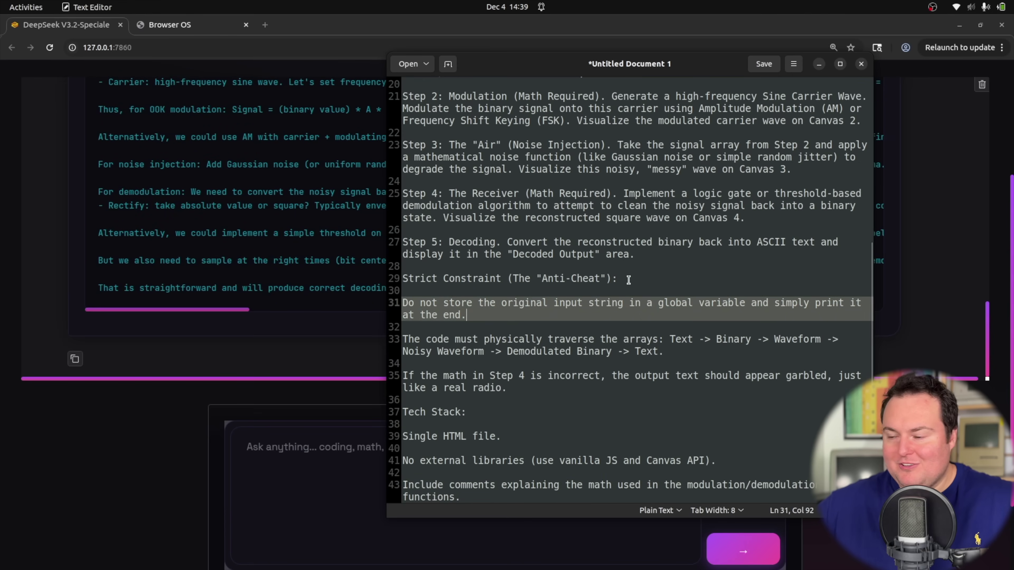
{"action": "left_click", "coordinate": [597, 362]}
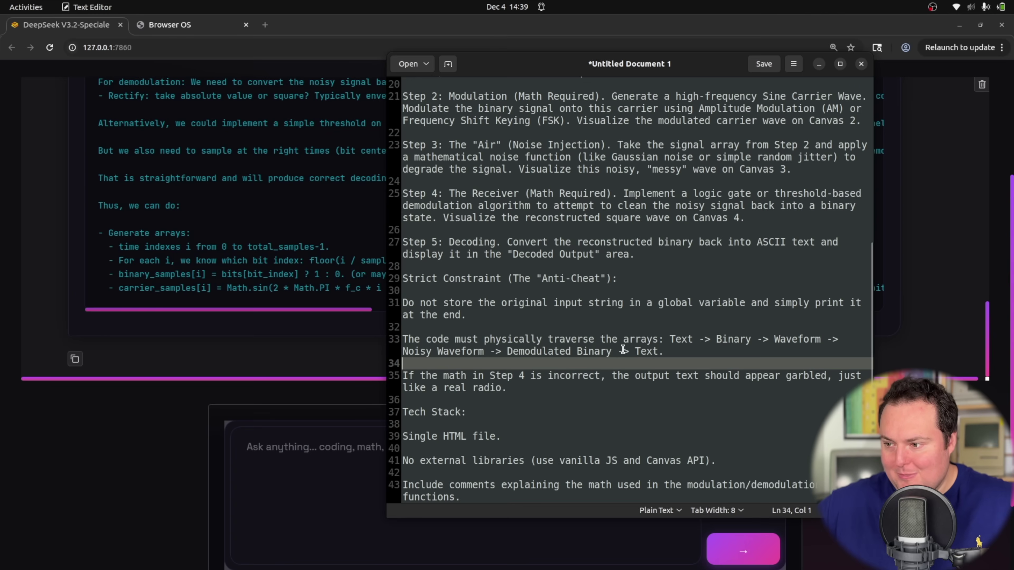
{"action": "left_click", "coordinate": [540, 388]}
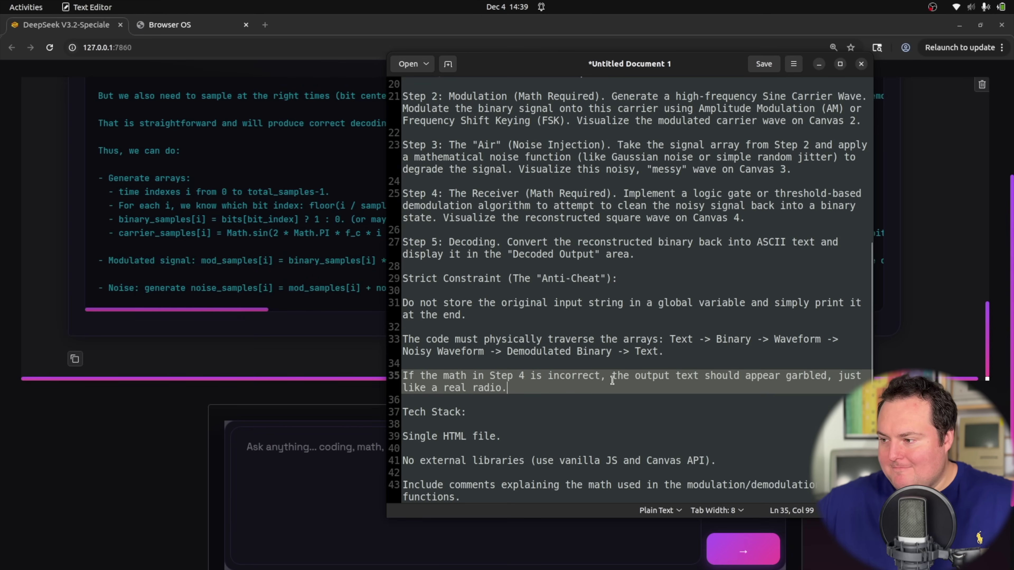
{"action": "left_click", "coordinate": [525, 421]}
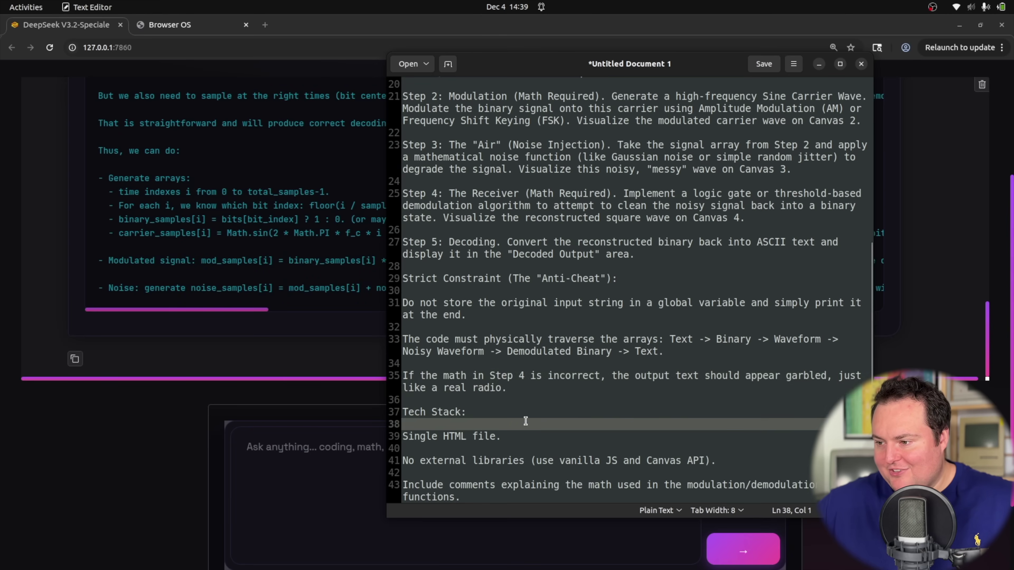
{"action": "left_click", "coordinate": [504, 437]}
{"action": "left_click", "coordinate": [480, 458]}
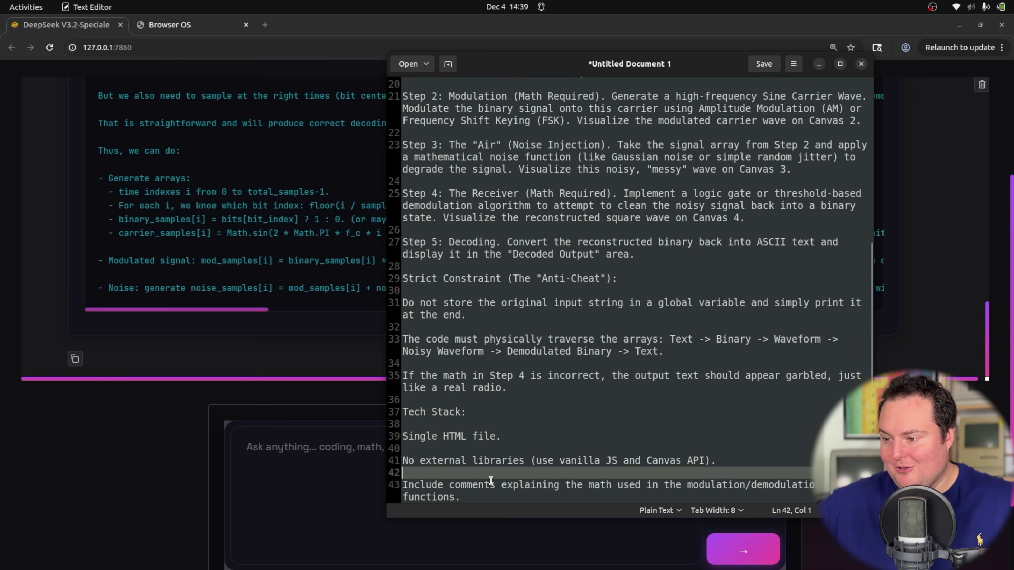
{"action": "left_click", "coordinate": [490, 485]}
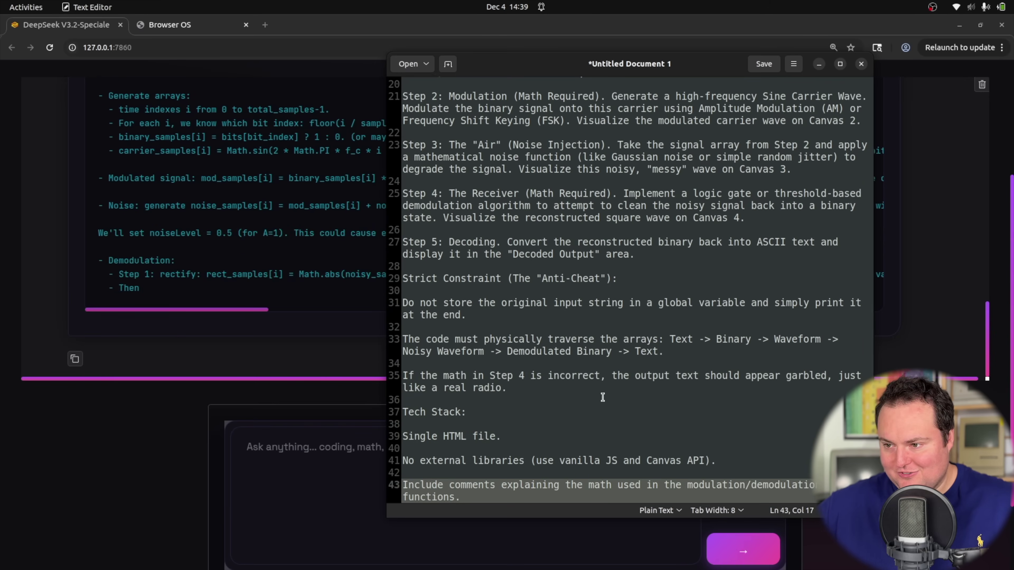
- Skim the whole prompt again from the role line to the final requirement on math comments
{"action": "scroll", "coordinate": [599, 397], "scroll_direction": "up", "scroll_amount": 7}
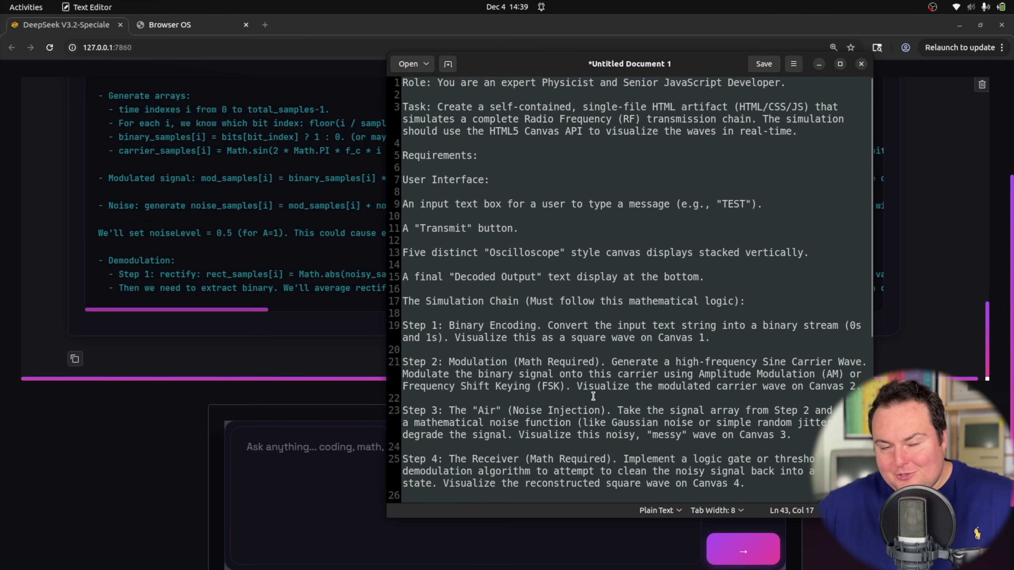
{"action": "scroll", "coordinate": [590, 401], "scroll_direction": "down", "scroll_amount": 7}
{"action": "scroll", "coordinate": [579, 411], "scroll_direction": "up", "scroll_amount": 7}
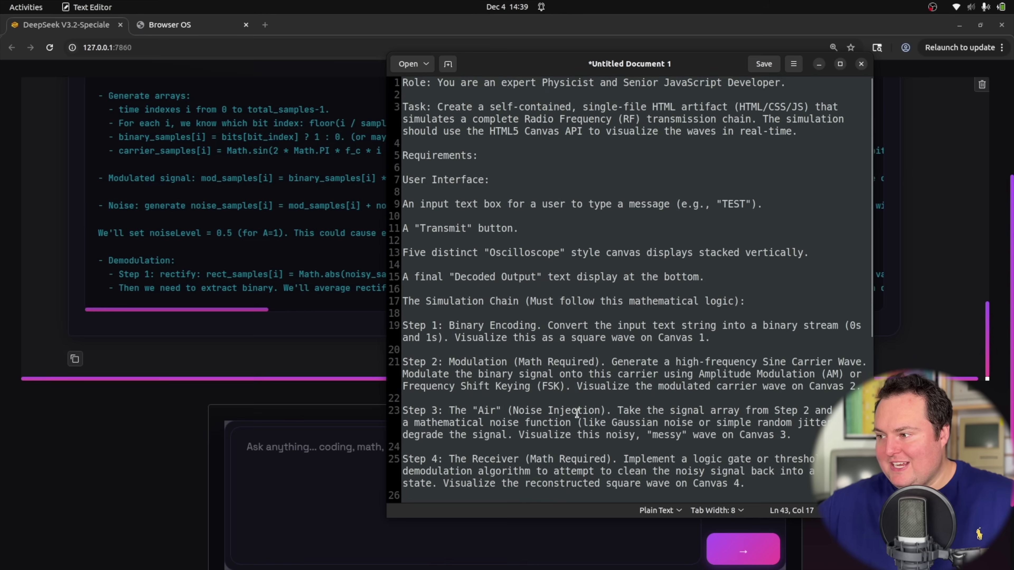
{"action": "scroll", "coordinate": [569, 424], "scroll_direction": "down", "scroll_amount": 2}
{"action": "scroll", "coordinate": [568, 424], "scroll_direction": "down", "scroll_amount": 5}
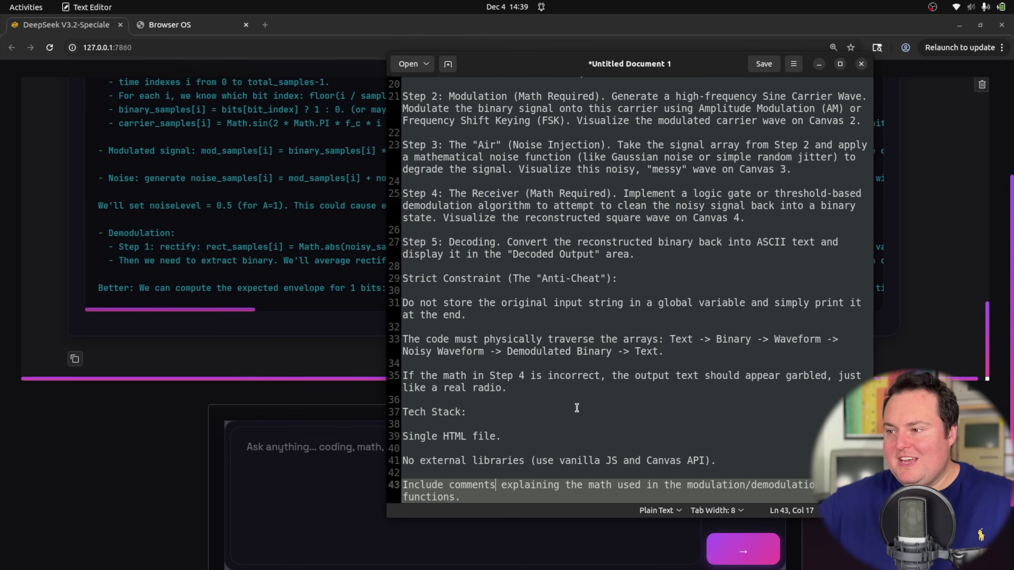
{"action": "scroll", "coordinate": [577, 408], "scroll_direction": "up", "scroll_amount": 5}
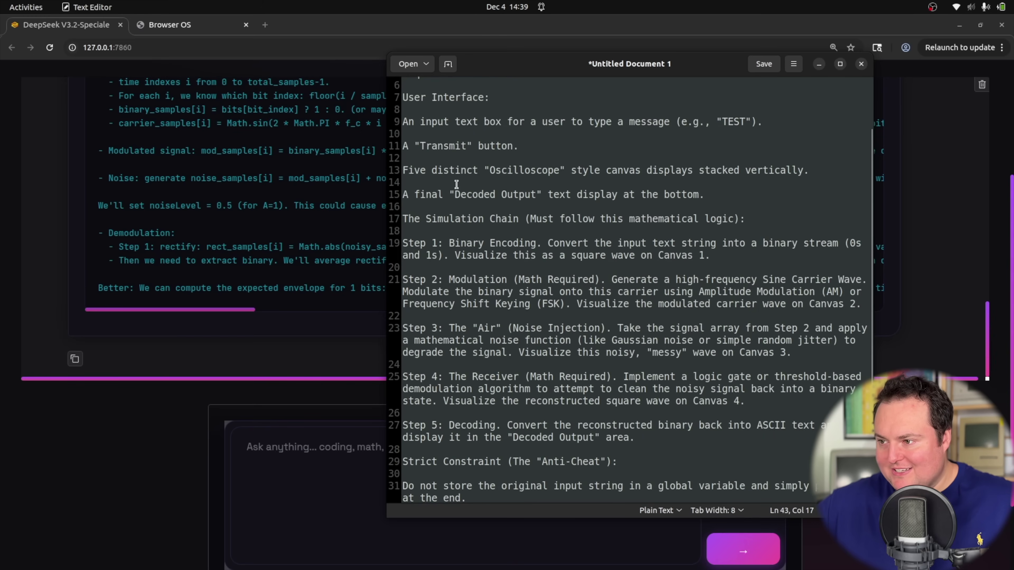
{"action": "scroll", "coordinate": [448, 139], "scroll_direction": "up", "scroll_amount": 2}
{"action": "scroll", "coordinate": [426, 112], "scroll_direction": "down", "scroll_amount": 5}
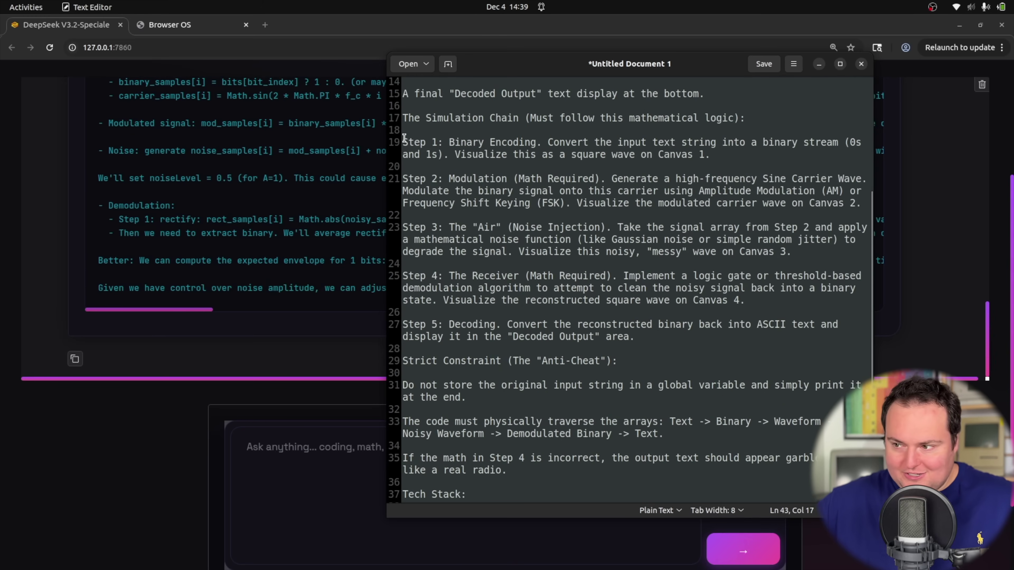
{"action": "scroll", "coordinate": [638, 259], "scroll_direction": "down", "scroll_amount": 2}
{"action": "scroll", "coordinate": [648, 267], "scroll_direction": "up", "scroll_amount": 3}
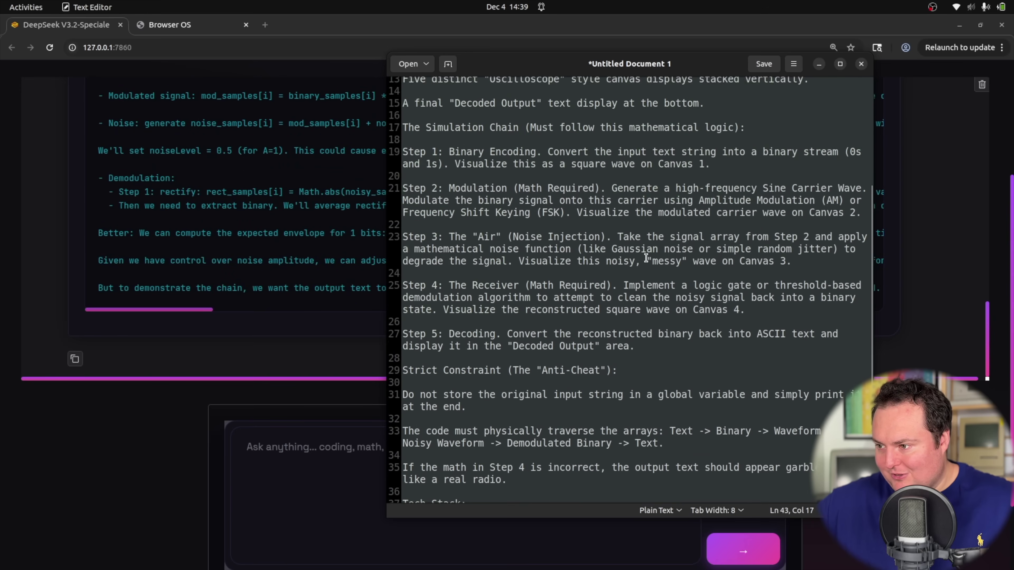
{"action": "scroll", "coordinate": [647, 262], "scroll_direction": "down", "scroll_amount": 3}
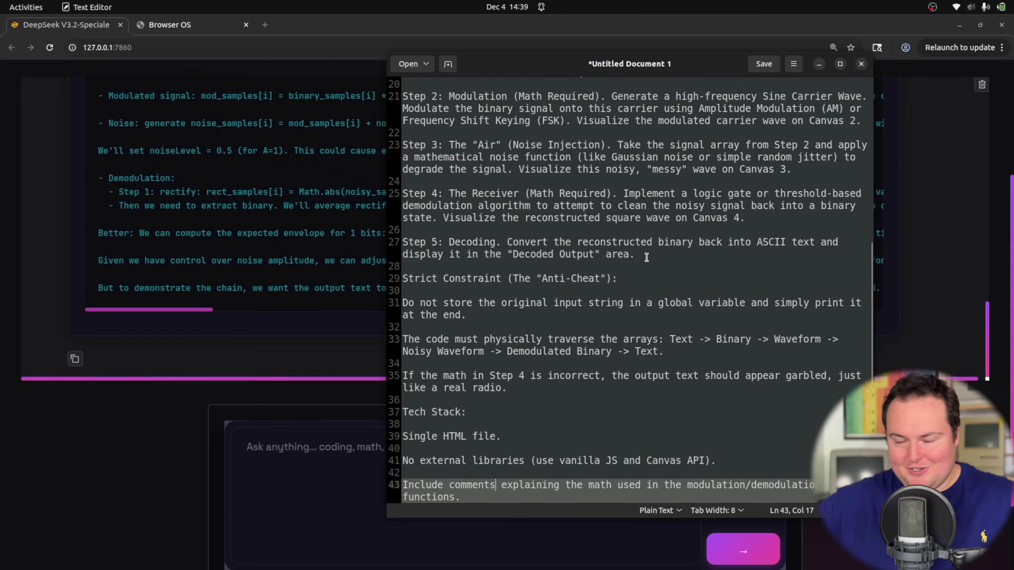
- Return to the DeepSeek V3.2-Speciale chat in Chrome and review the generated single-file HTML code from its end back to its beginning
{"action": "left_click", "coordinate": [70, 300]}
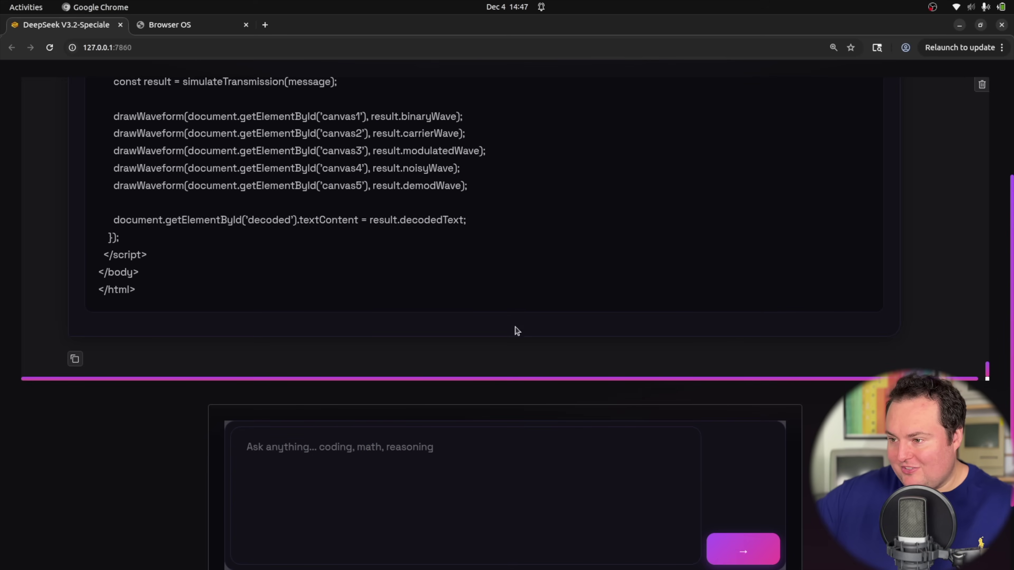
{"action": "scroll", "coordinate": [516, 331], "scroll_direction": "up", "scroll_amount": 10}
{"action": "scroll", "coordinate": [689, 240], "scroll_direction": "up", "scroll_amount": 15}
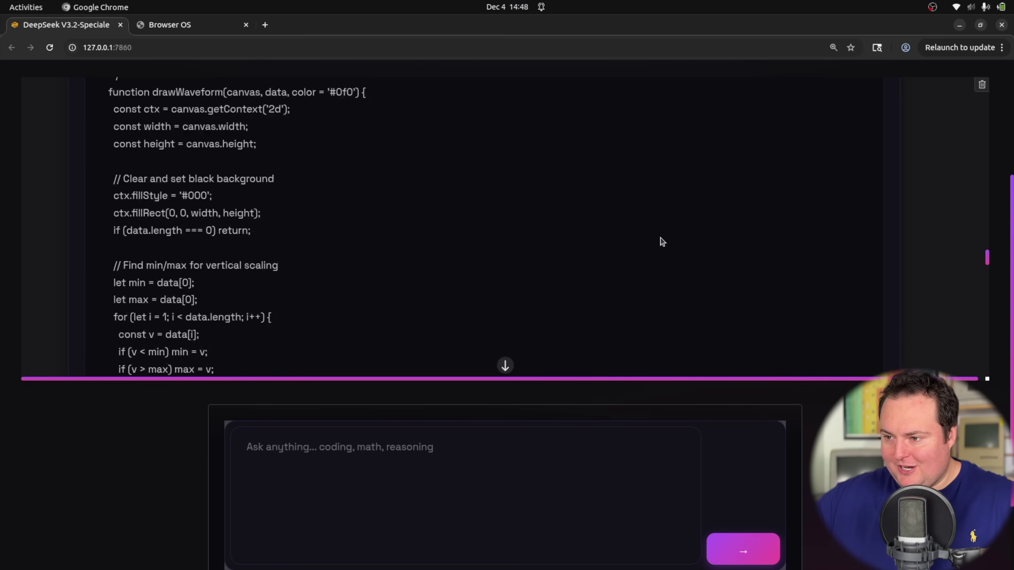
{"action": "scroll", "coordinate": [778, 258], "scroll_direction": "down", "scroll_amount": 2}
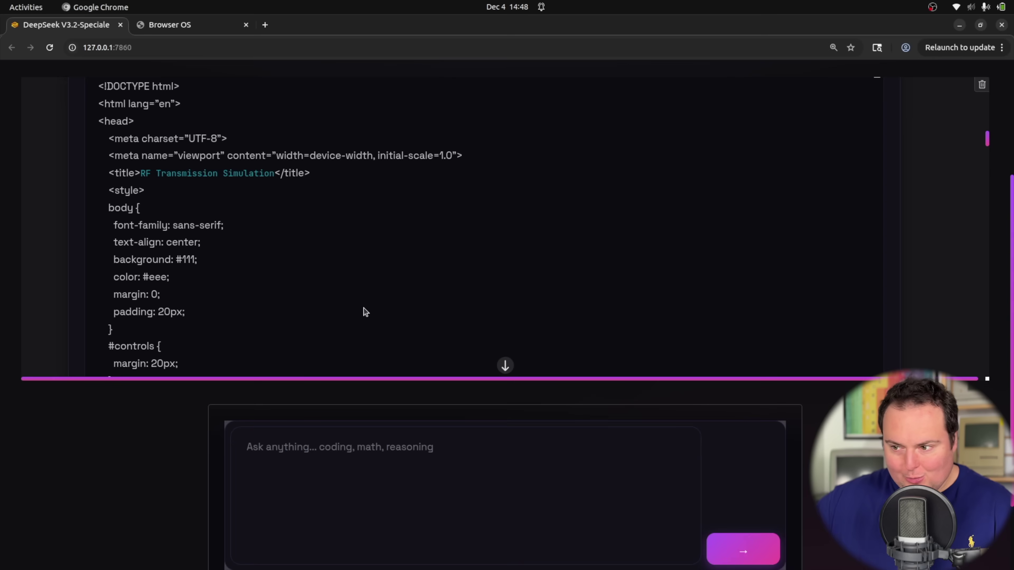
- Look over the generated simulator page wave.html, from the message field through the five canvases to the decoded output area
{"action": "mouse_move", "coordinate": [272, 563]}
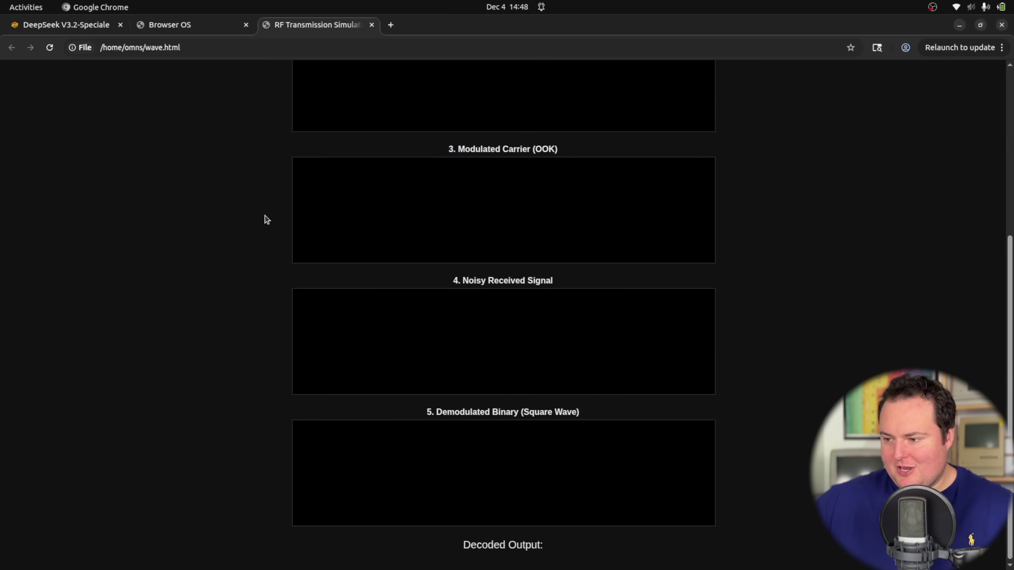
{"action": "scroll", "coordinate": [255, 228], "scroll_direction": "up", "scroll_amount": 5}
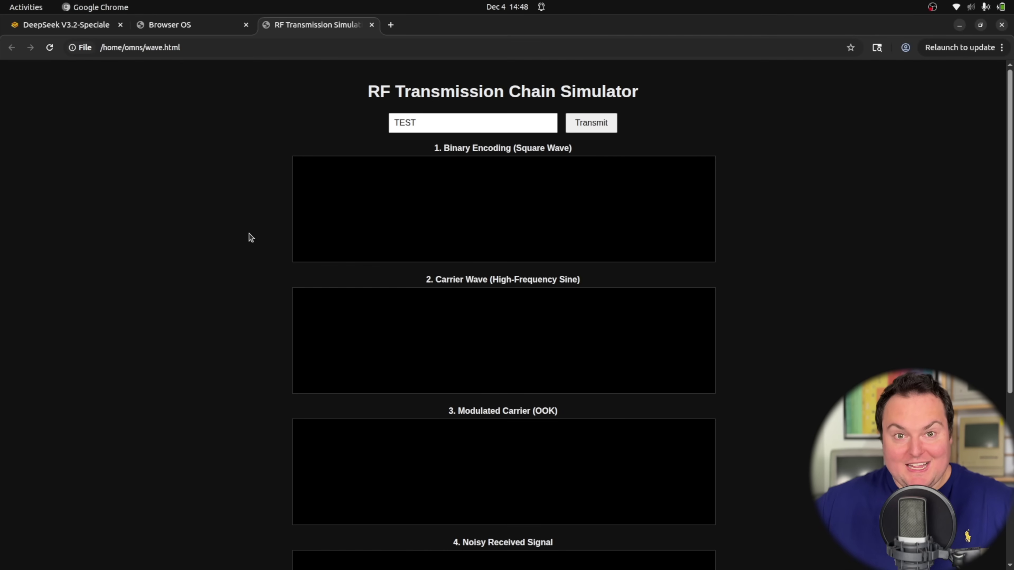
{"action": "scroll", "coordinate": [249, 233], "scroll_direction": "down", "scroll_amount": 5}
{"action": "scroll", "coordinate": [250, 232], "scroll_direction": "up", "scroll_amount": 5}
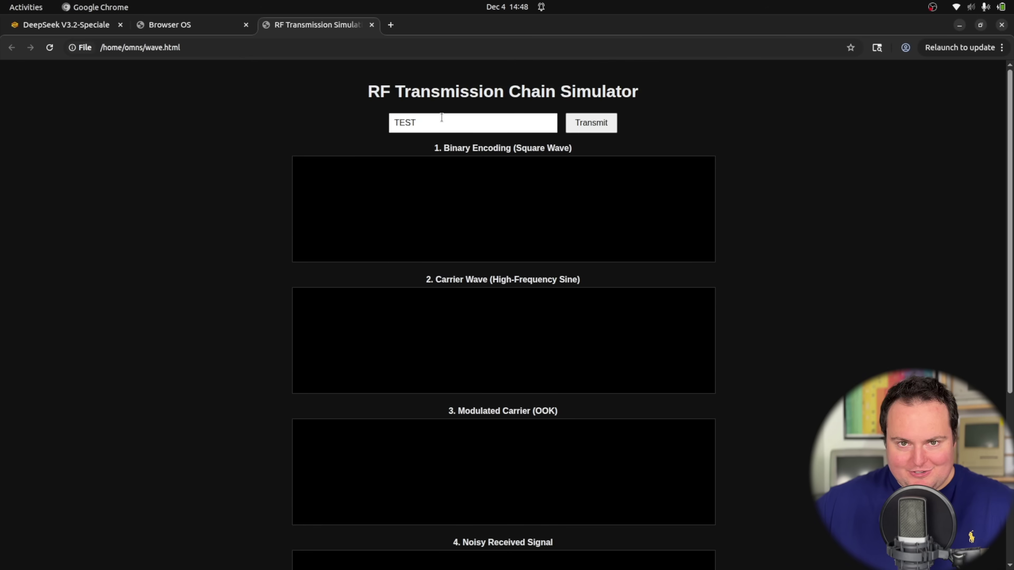
{"action": "left_click", "coordinate": [431, 118]}
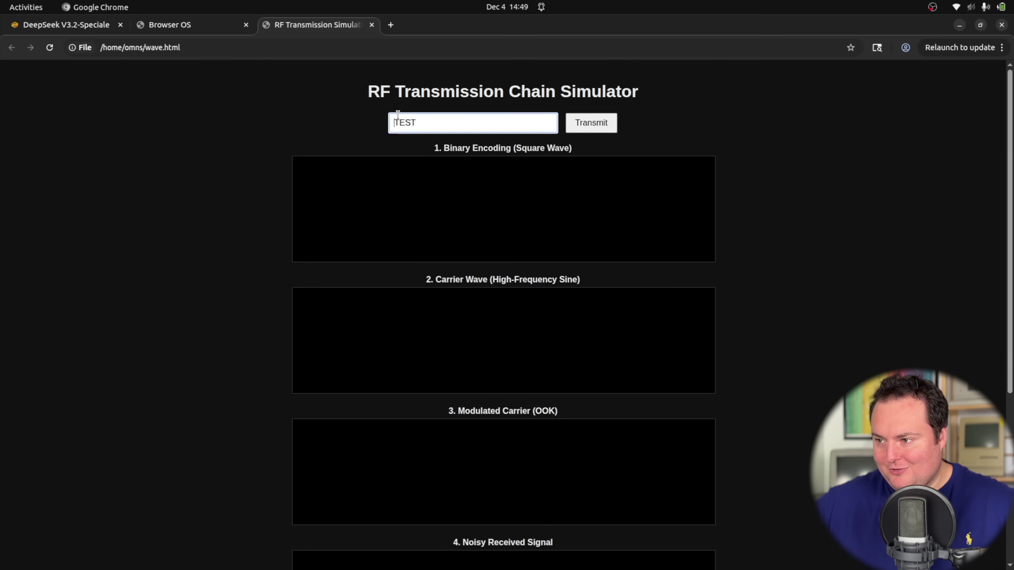
{"action": "left_click_drag", "start_coordinate": [396, 117], "coordinate": [425, 124]}
{"action": "left_click", "coordinate": [427, 124]}
{"action": "scroll", "coordinate": [493, 496], "scroll_direction": "down", "scroll_amount": 5}
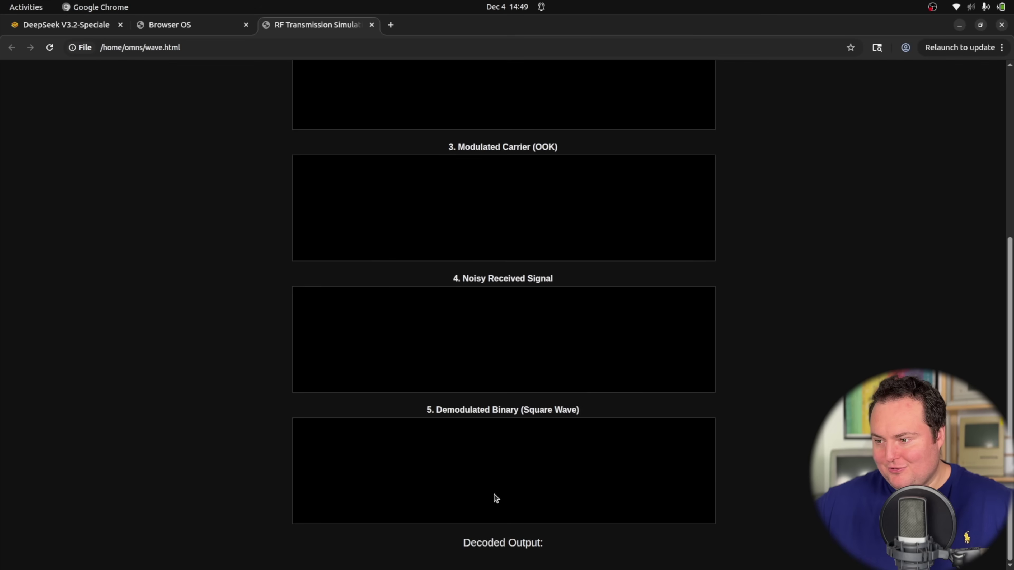
{"action": "scroll", "coordinate": [328, 346], "scroll_direction": "up", "scroll_amount": 5}
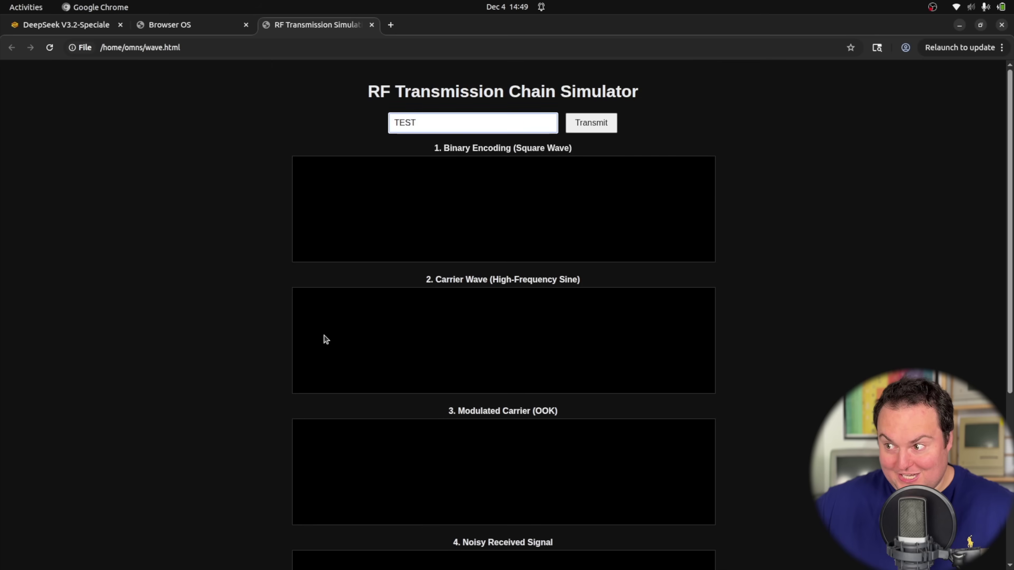
- Transmit the message TEST and examine the waveform on each of the five canvases and the decoded output
{"action": "left_click", "coordinate": [594, 125]}
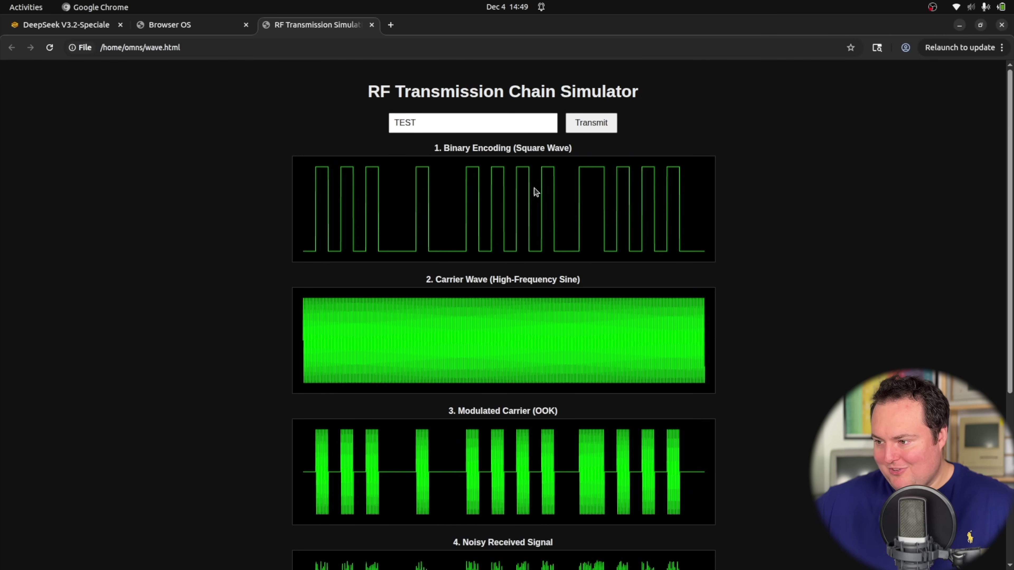
{"action": "scroll", "coordinate": [515, 192], "scroll_direction": "down", "scroll_amount": 3}
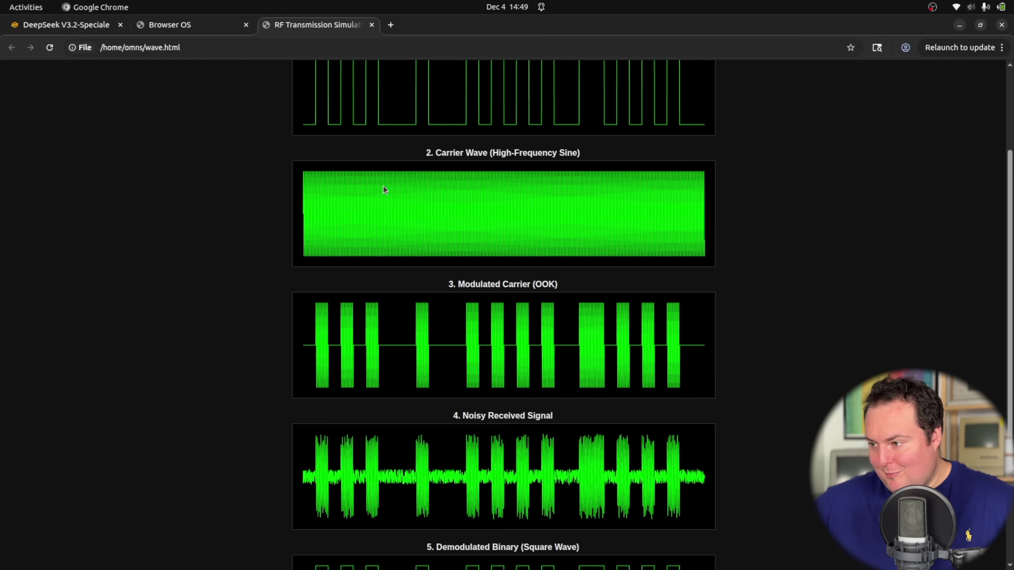
{"action": "scroll", "coordinate": [577, 185], "scroll_direction": "down", "scroll_amount": 3}
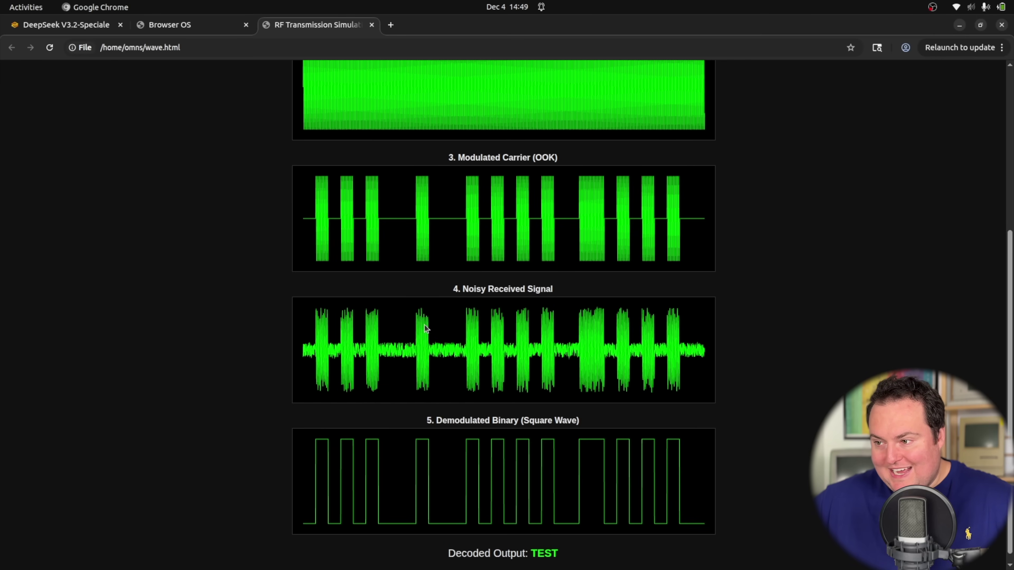
- Compare the TEST transmission's binary encoding at the start of the chain with its demodulated square wave and decoded output
{"action": "scroll", "coordinate": [253, 260], "scroll_direction": "down", "scroll_amount": 1}
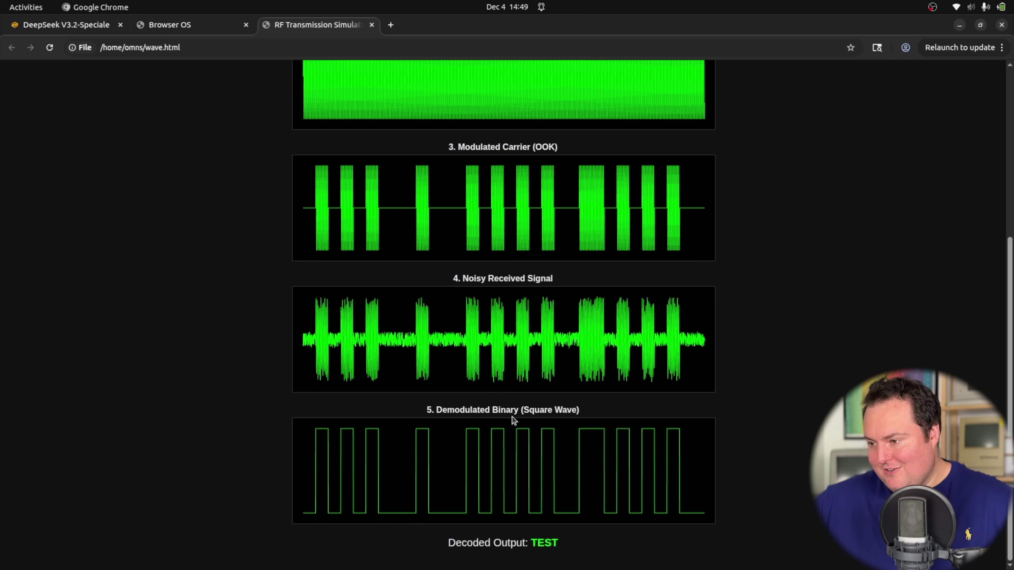
{"action": "scroll", "coordinate": [280, 402], "scroll_direction": "up", "scroll_amount": 6}
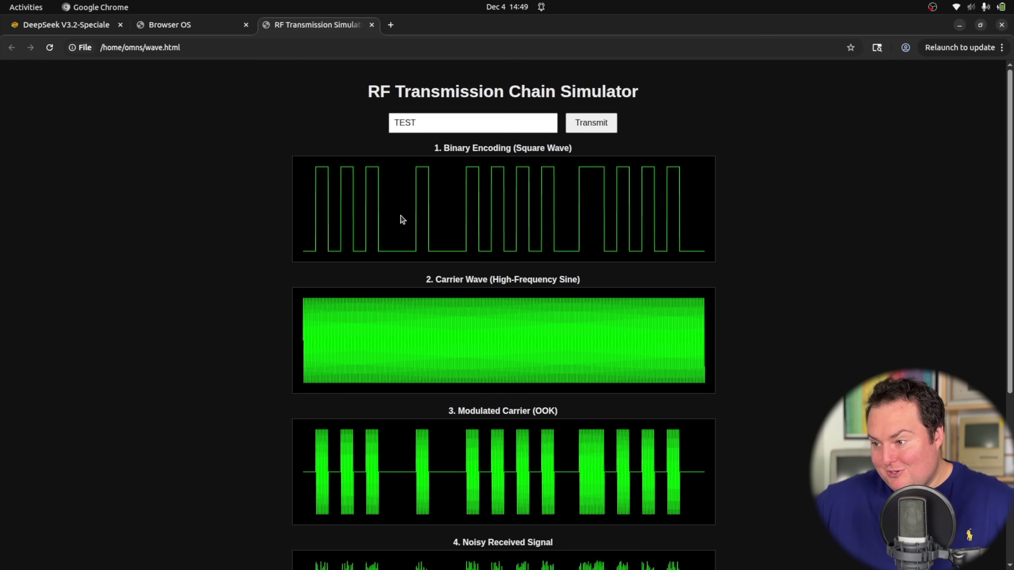
{"action": "scroll", "coordinate": [402, 219], "scroll_direction": "down", "scroll_amount": 5}
{"action": "scroll", "coordinate": [517, 431], "scroll_direction": "up", "scroll_amount": 5}
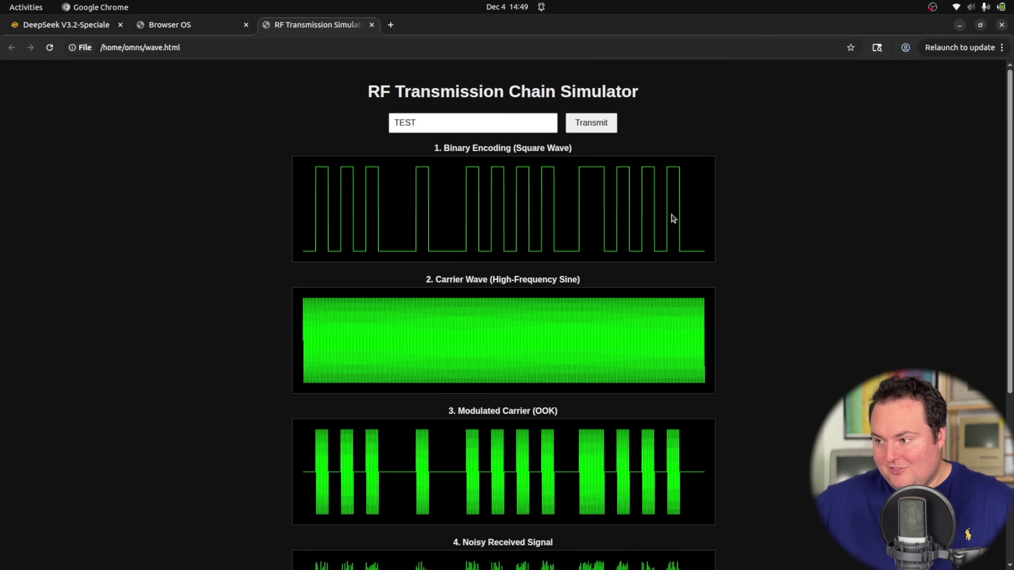
{"action": "scroll", "coordinate": [679, 220], "scroll_direction": "down", "scroll_amount": 5}
{"action": "scroll", "coordinate": [563, 533], "scroll_direction": "up", "scroll_amount": 5}
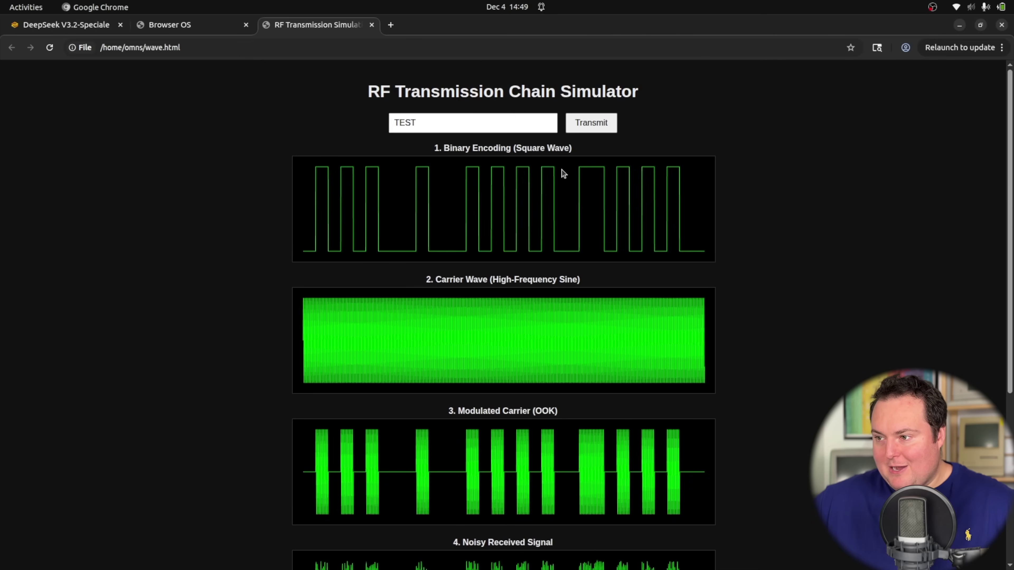
- Replace the message with SUBSCRIBE OR ELSE and transmit it through the simulator
{"action": "double_click", "coordinate": [404, 122]}
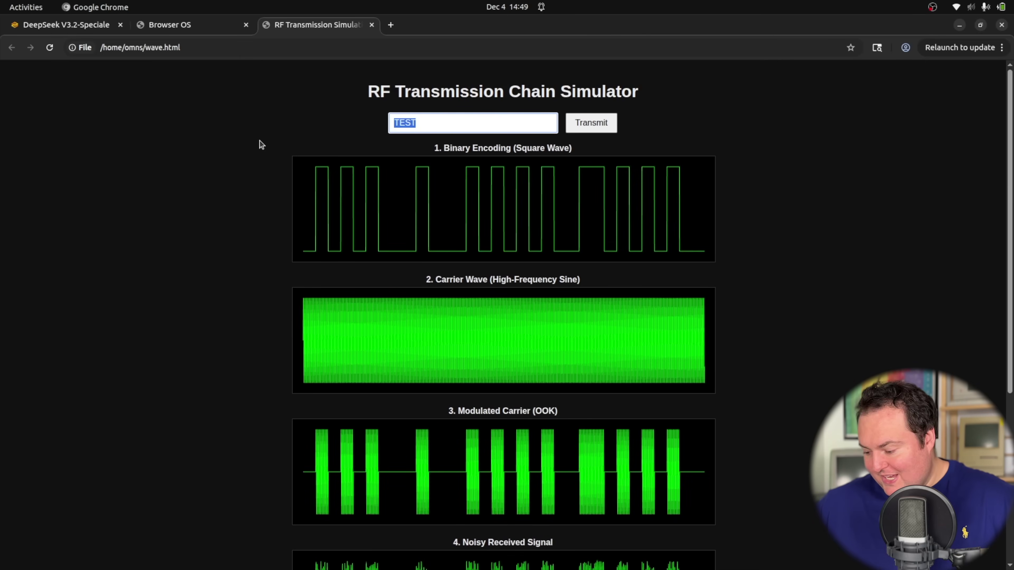
{"action": "key", "text": "BackSpace"}
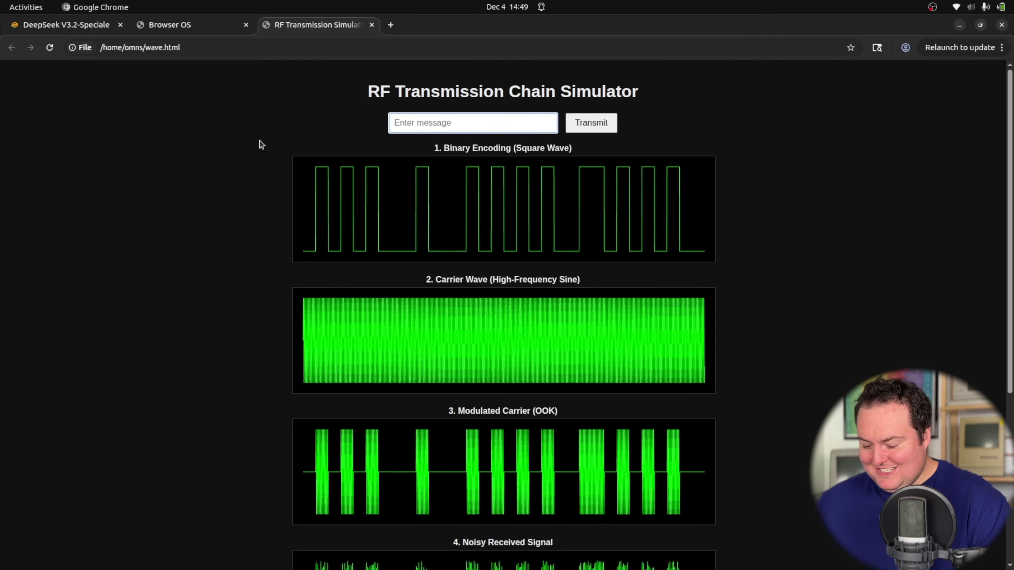
{"action": "type", "text": "SUBSCRIBE OR"}
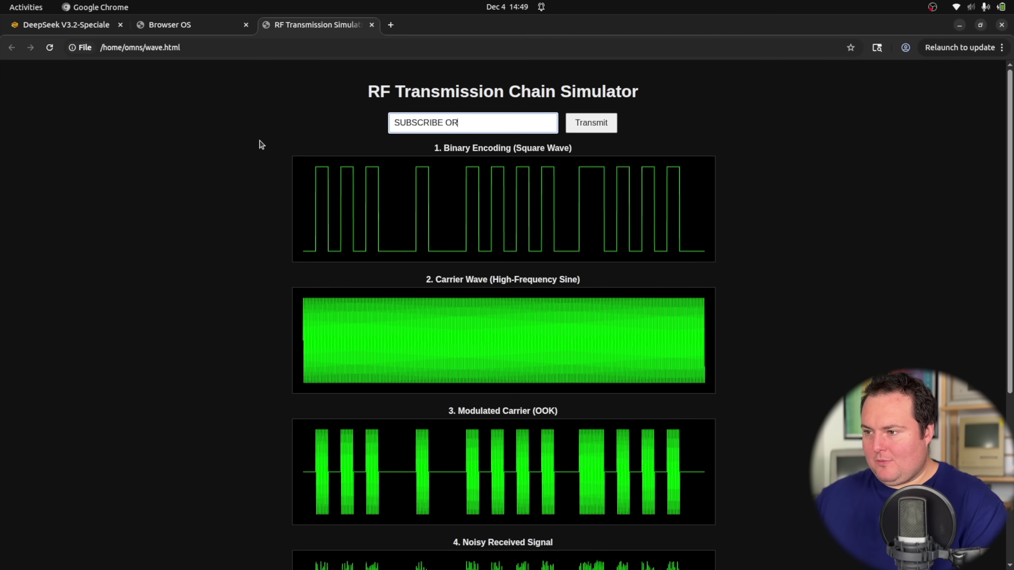
{"action": "type", "text": " ELSE"}
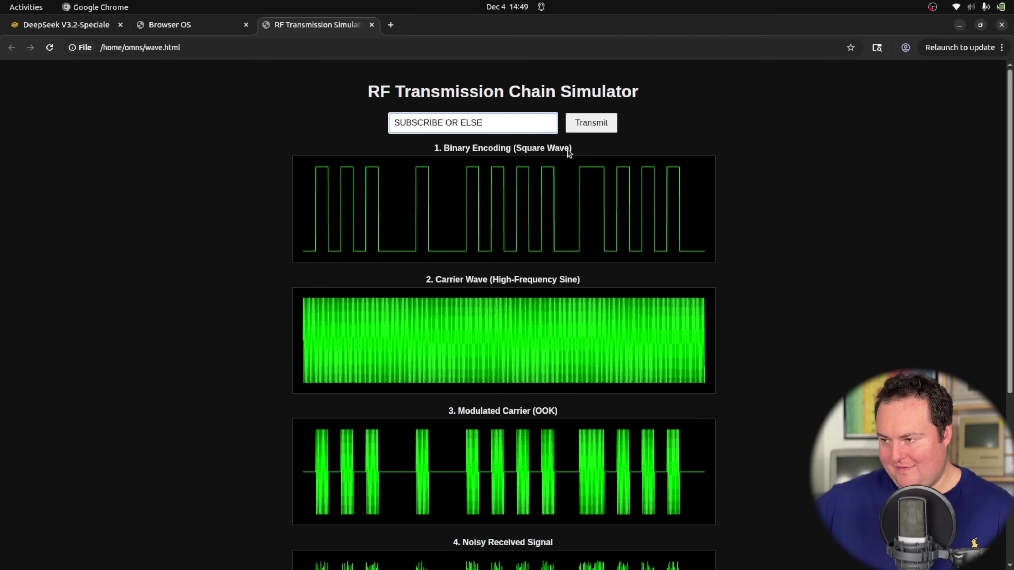
{"action": "left_click", "coordinate": [583, 124]}
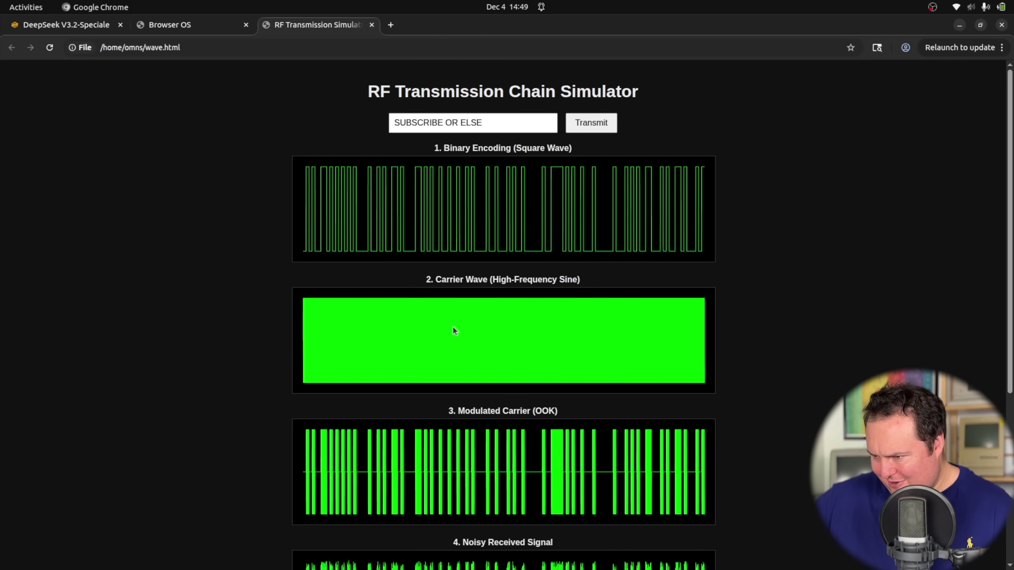
- Examine the five waveform canvases and the decoded output for the SUBSCRIBE OR ELSE message
{"action": "scroll", "coordinate": [451, 296], "scroll_direction": "down", "scroll_amount": 3}
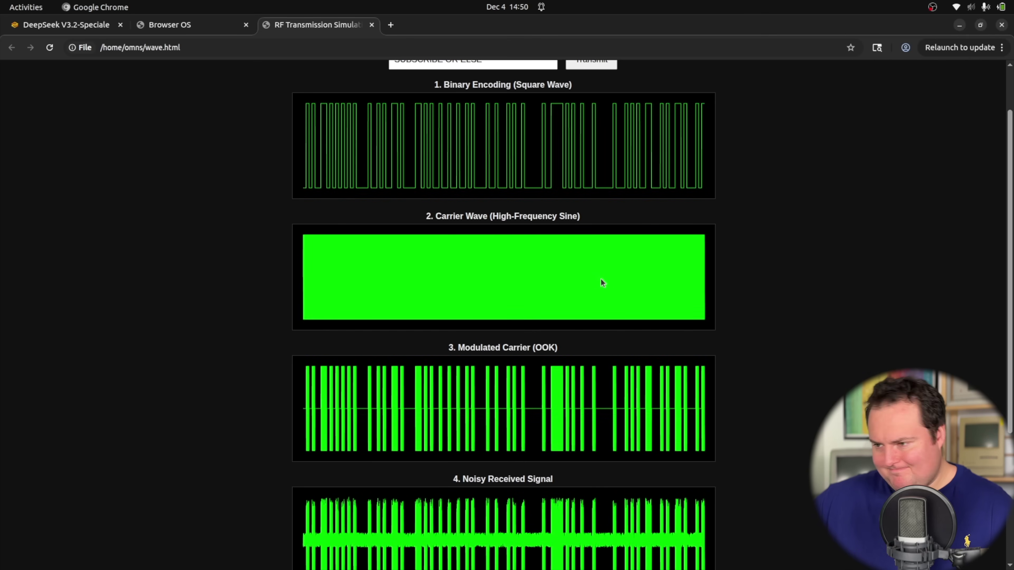
{"action": "scroll", "coordinate": [330, 275], "scroll_direction": "down", "scroll_amount": 9}
{"action": "scroll", "coordinate": [386, 241], "scroll_direction": "up", "scroll_amount": 9}
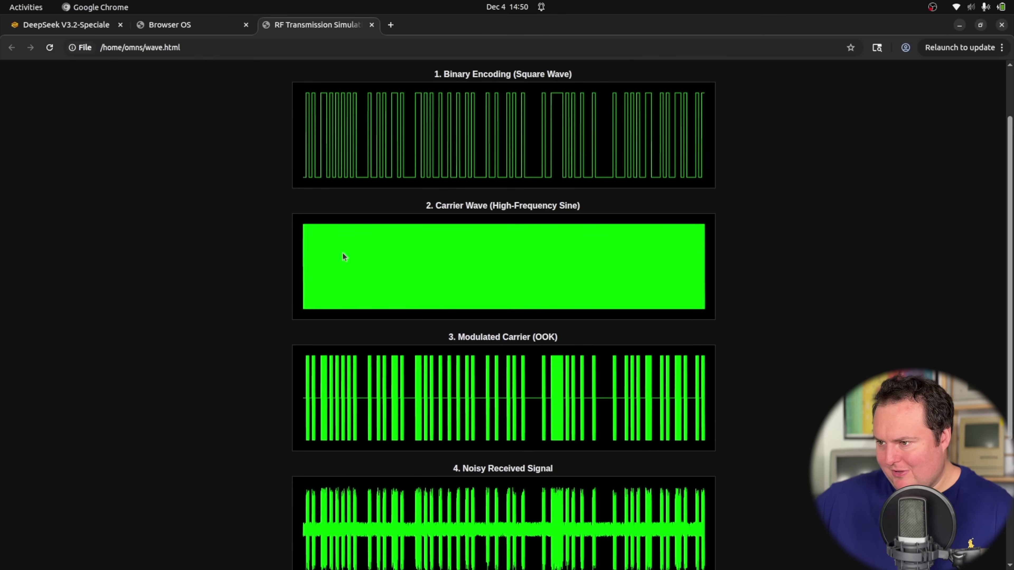
{"action": "scroll", "coordinate": [532, 255], "scroll_direction": "up", "scroll_amount": 3}
{"action": "scroll", "coordinate": [477, 177], "scroll_direction": "down", "scroll_amount": 5}
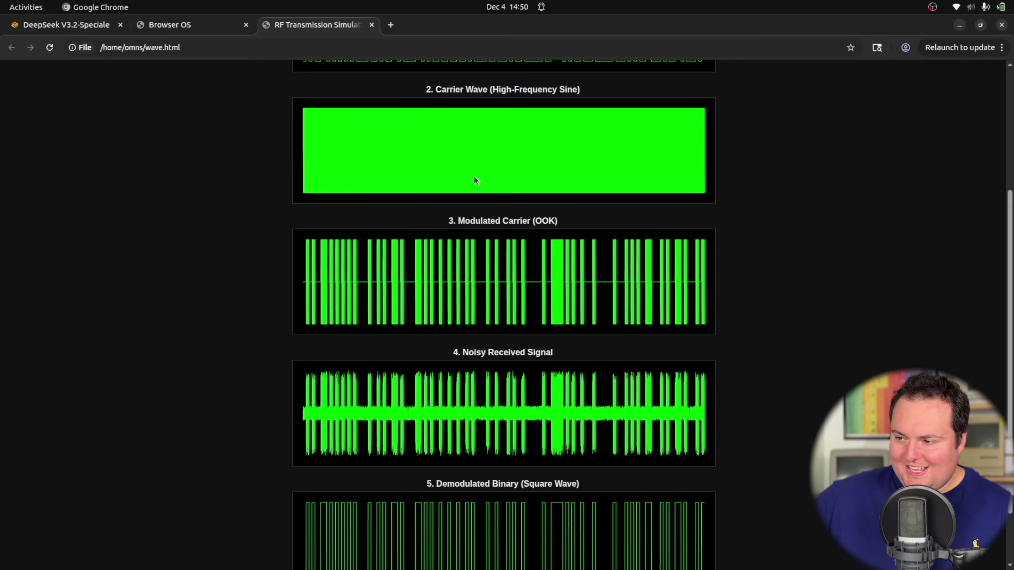
{"action": "scroll", "coordinate": [475, 177], "scroll_direction": "down", "scroll_amount": 2}
{"action": "scroll", "coordinate": [523, 532], "scroll_direction": "up", "scroll_amount": 7}
- Replace the message with the short text hI and transmit it
{"action": "left_click", "coordinate": [518, 120]}
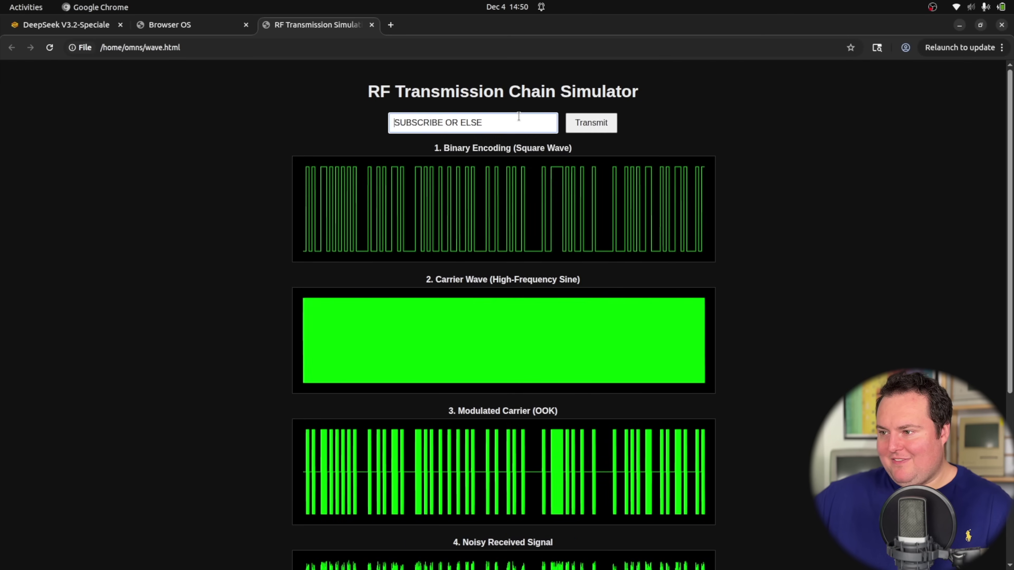
{"action": "key", "text": "ctrl+a"}
{"action": "type", "text": "hl"}
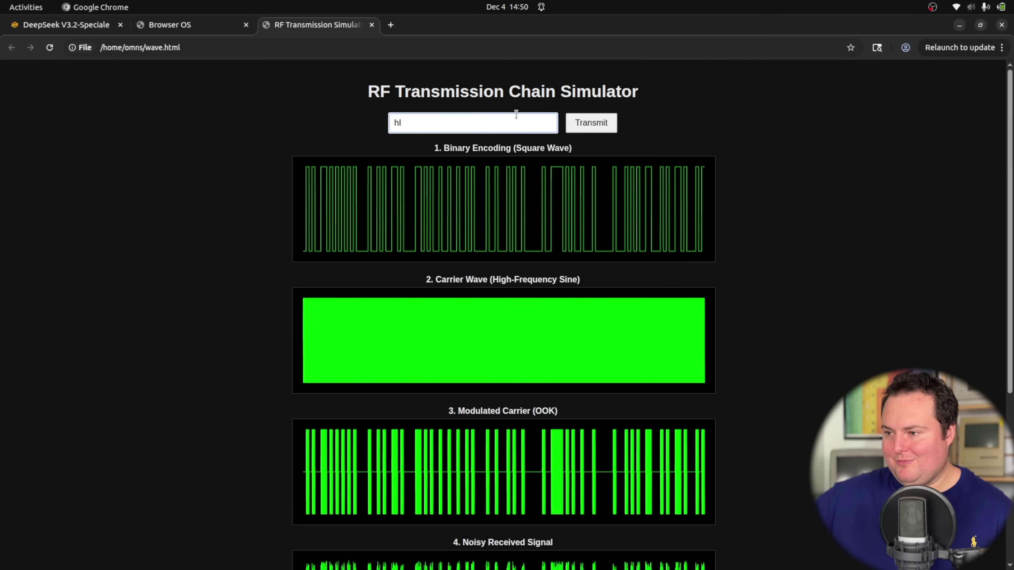
{"action": "left_click", "coordinate": [588, 119]}
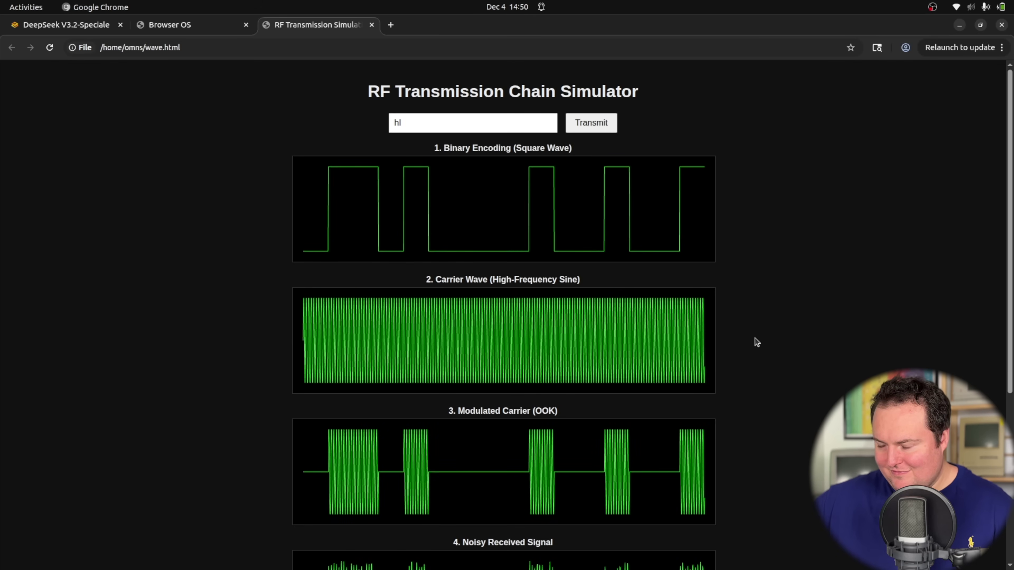
- Examine the carrier, modulated, noisy and demodulated waveforms for the hI message and compare the decoded output with the input
{"action": "scroll", "coordinate": [520, 313], "scroll_direction": "down", "scroll_amount": 5}
{"action": "scroll", "coordinate": [498, 404], "scroll_direction": "down", "scroll_amount": 2}
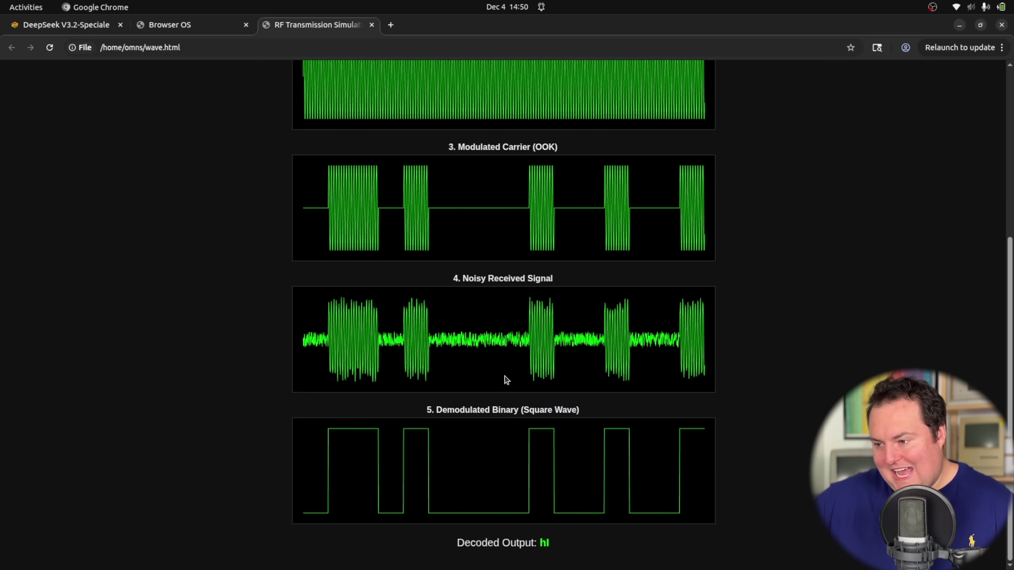
{"action": "scroll", "coordinate": [725, 407], "scroll_direction": "up", "scroll_amount": 6}
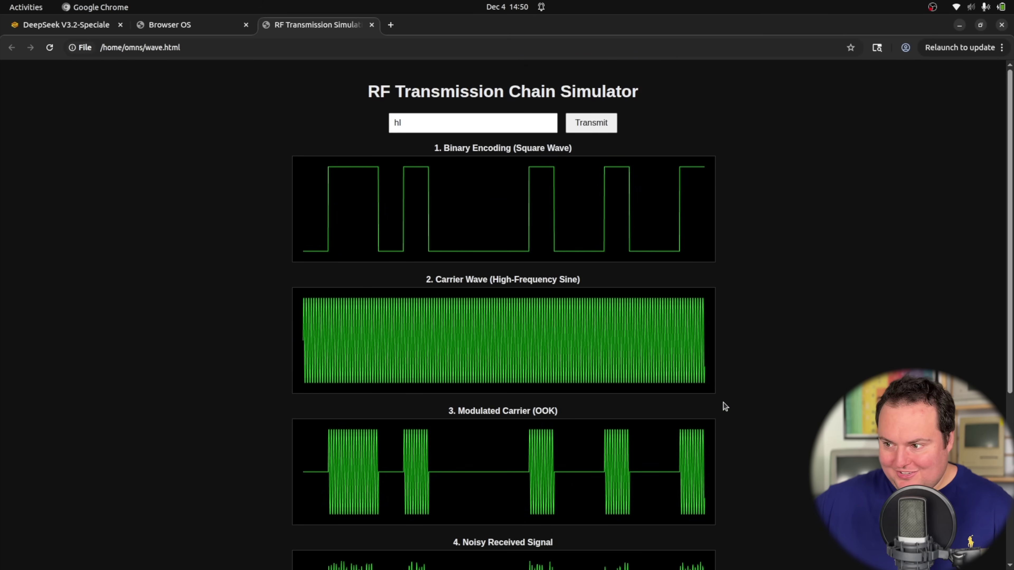
{"action": "scroll", "coordinate": [725, 407], "scroll_direction": "down", "scroll_amount": 5}
{"action": "scroll", "coordinate": [720, 391], "scroll_direction": "up", "scroll_amount": 5}
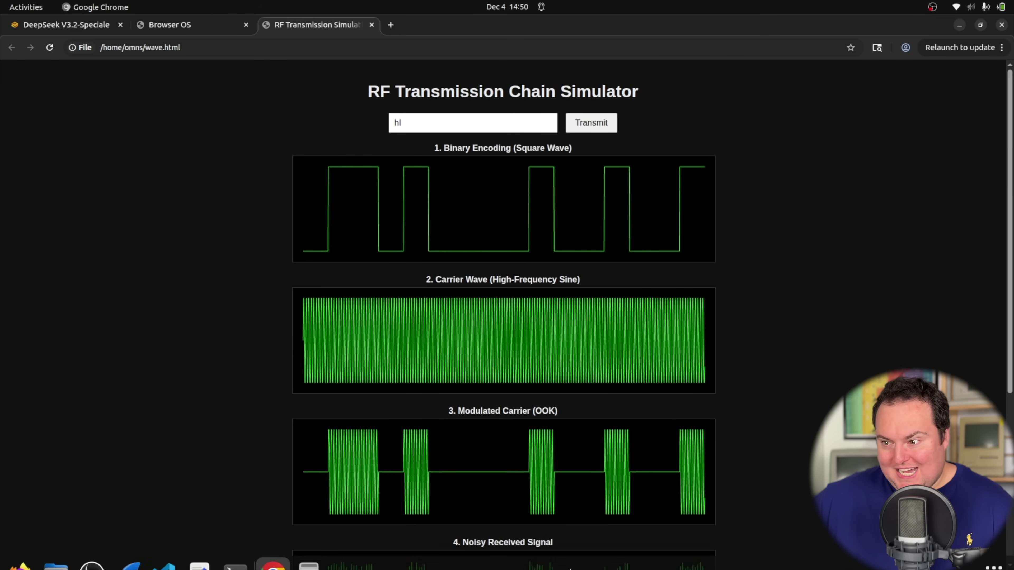
{"action": "scroll", "coordinate": [216, 249], "scroll_direction": "down", "scroll_amount": 5}
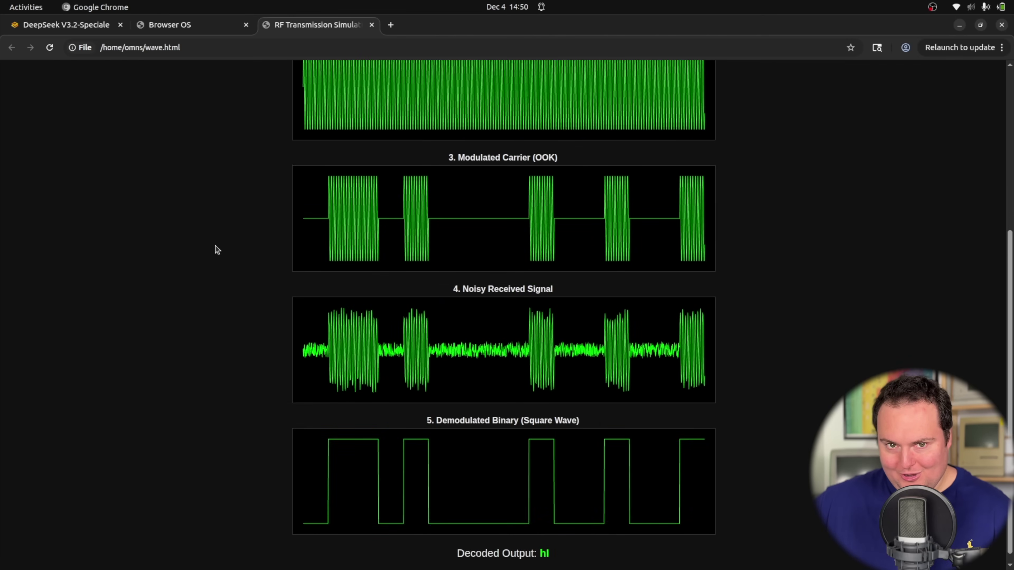
{"action": "scroll", "coordinate": [216, 249], "scroll_direction": "up", "scroll_amount": 5}
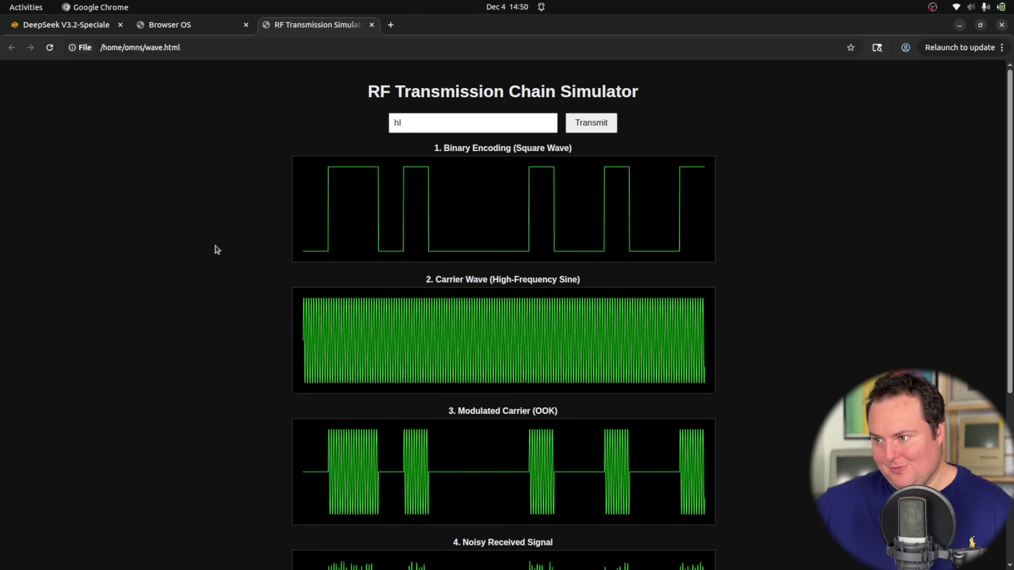
{"action": "scroll", "coordinate": [216, 249], "scroll_direction": "down", "scroll_amount": 5}
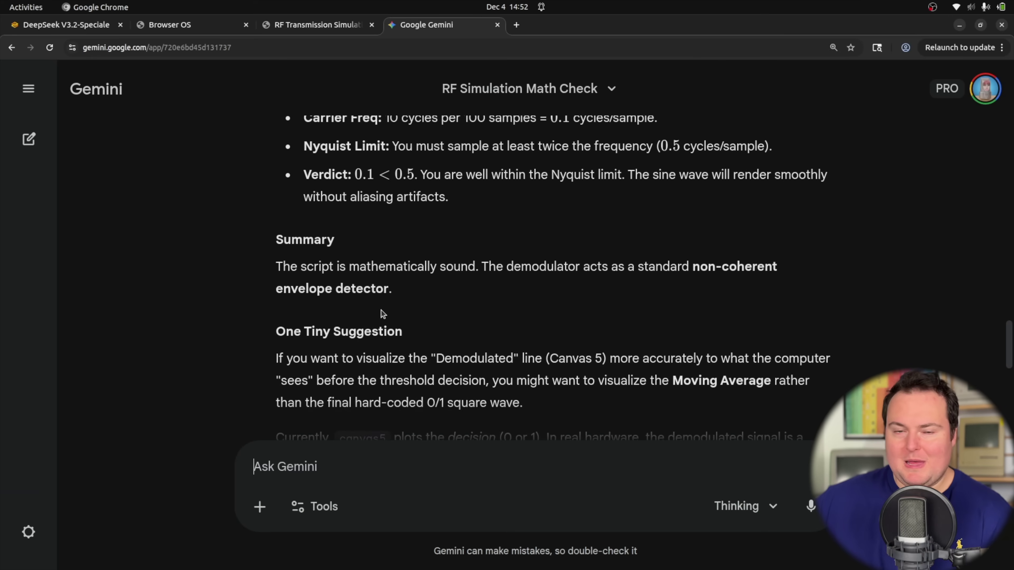
- Read Gemini's RF Simulation Math Check answers on the script's math and whether the output is faked, and return to the simulator page
{"action": "scroll", "coordinate": [381, 311], "scroll_direction": "down", "scroll_amount": 3}
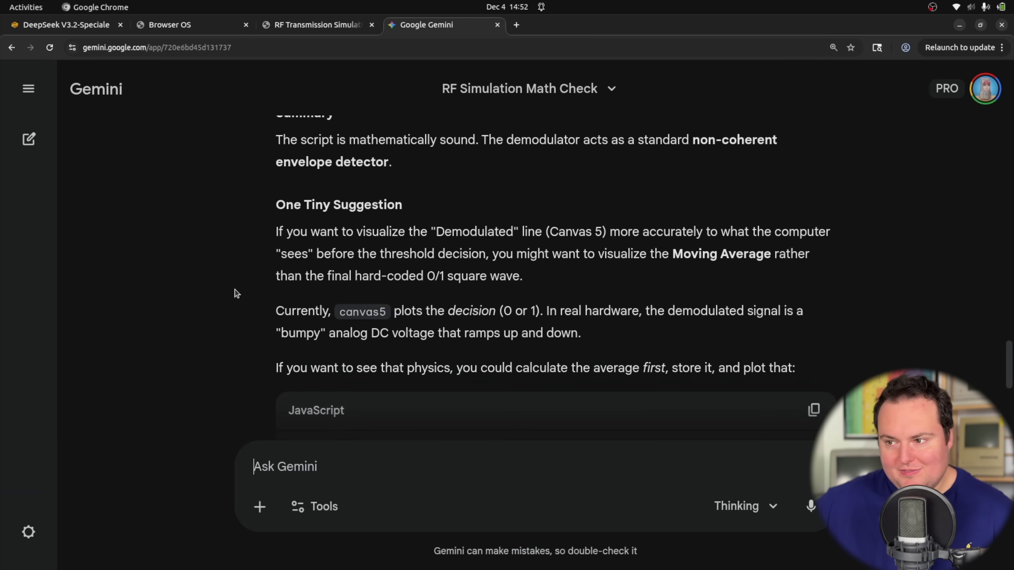
{"action": "scroll", "coordinate": [233, 289], "scroll_direction": "up", "scroll_amount": 15}
{"action": "scroll", "coordinate": [275, 288], "scroll_direction": "down", "scroll_amount": 20}
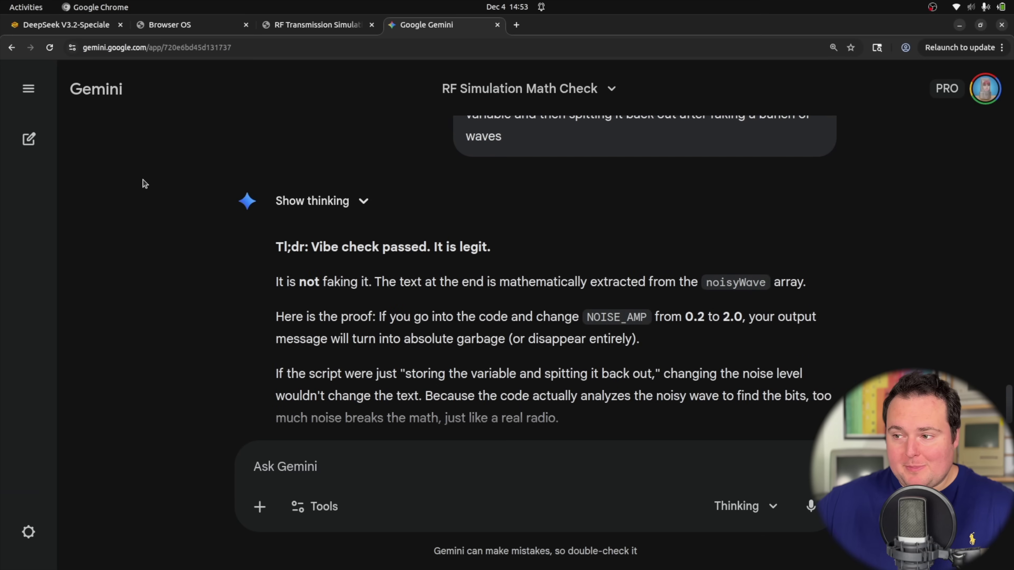
{"action": "left_click", "coordinate": [319, 24]}
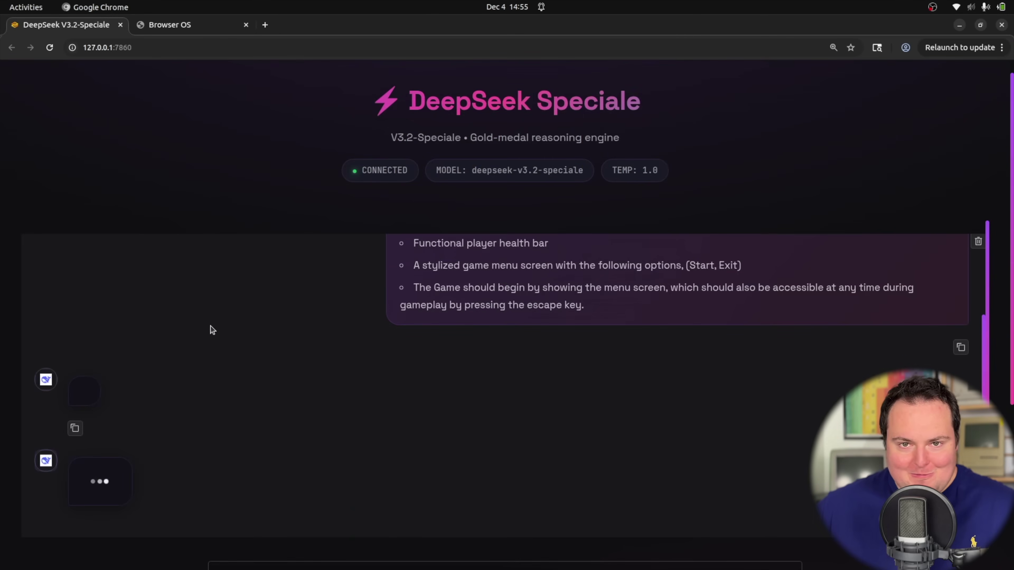
- Review the FPS game prompt's requirements in the DeepSeek Speciale chat and the generated pygame code's constants, map and movement settings
{"action": "scroll", "coordinate": [423, 354], "scroll_direction": "up", "scroll_amount": 2}
{"action": "scroll", "coordinate": [260, 260], "scroll_direction": "down", "scroll_amount": 2}
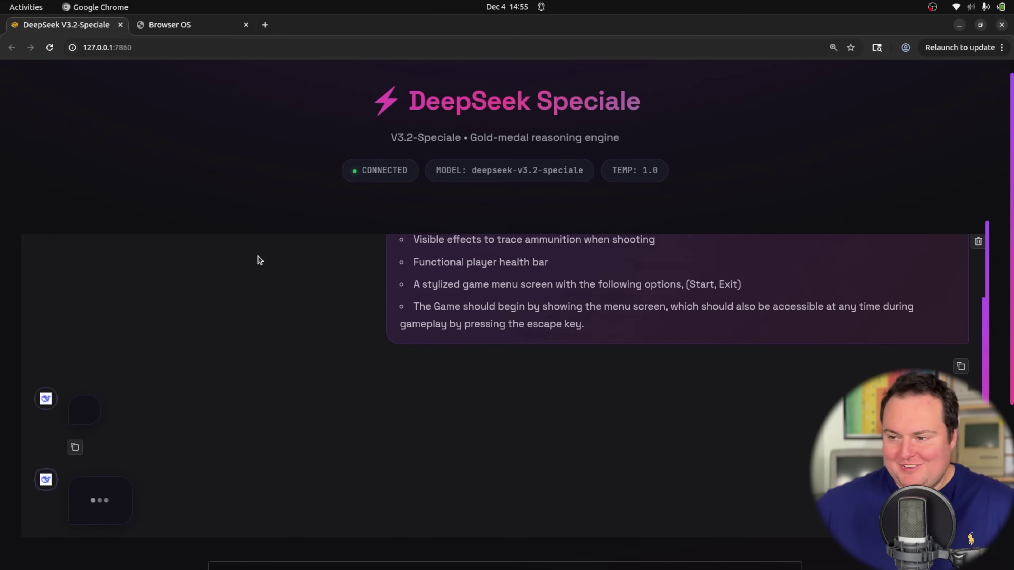
{"action": "scroll", "coordinate": [259, 260], "scroll_direction": "down", "scroll_amount": 1}
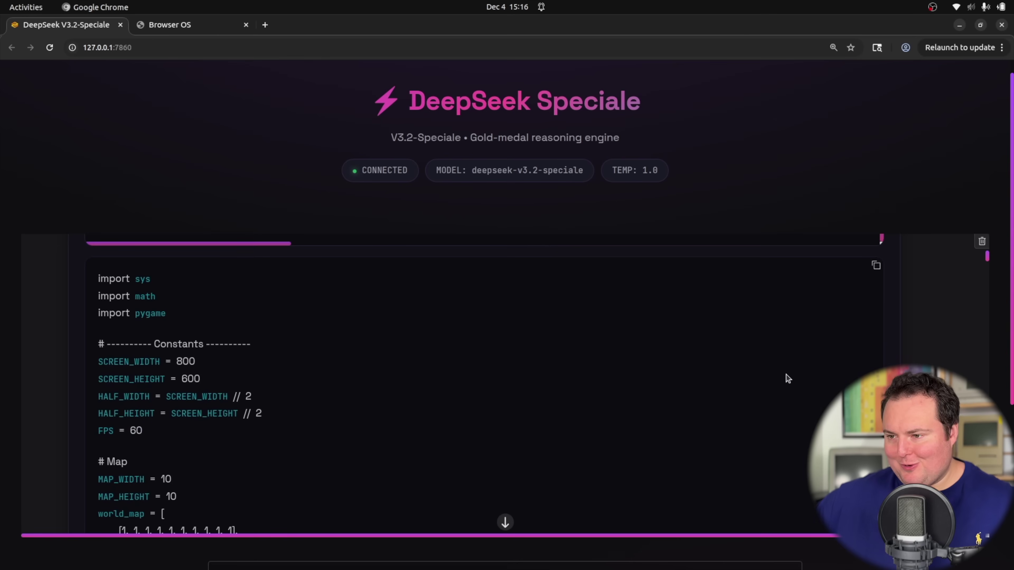
{"action": "scroll", "coordinate": [788, 379], "scroll_direction": "down", "scroll_amount": 5}
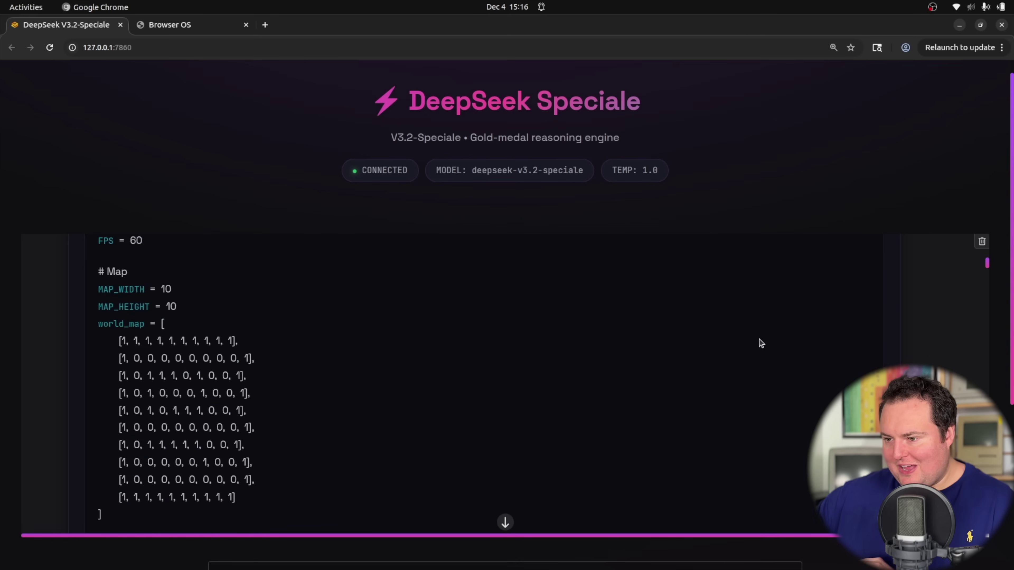
{"action": "scroll", "coordinate": [777, 305], "scroll_direction": "down", "scroll_amount": 8}
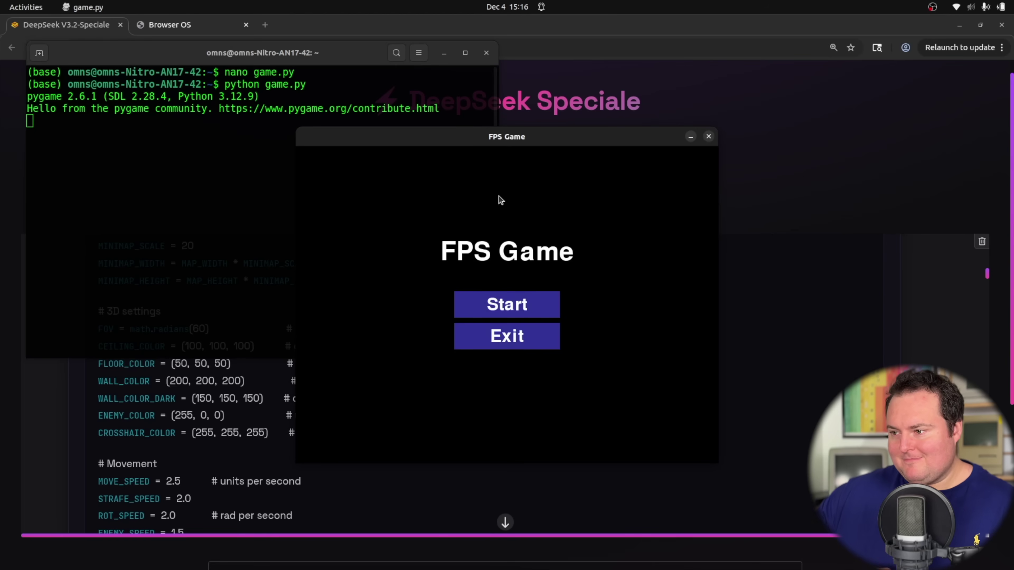
- Start the generated FPS game from its menu and walk forward along the first corridor
{"action": "left_click", "coordinate": [527, 304]}
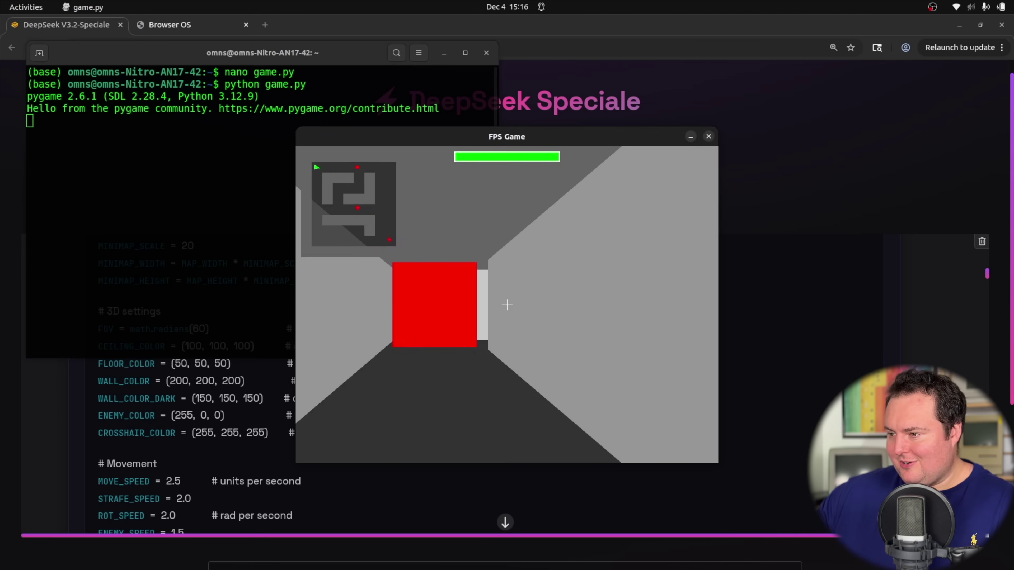
{"action": "left_click", "coordinate": [507, 305]}
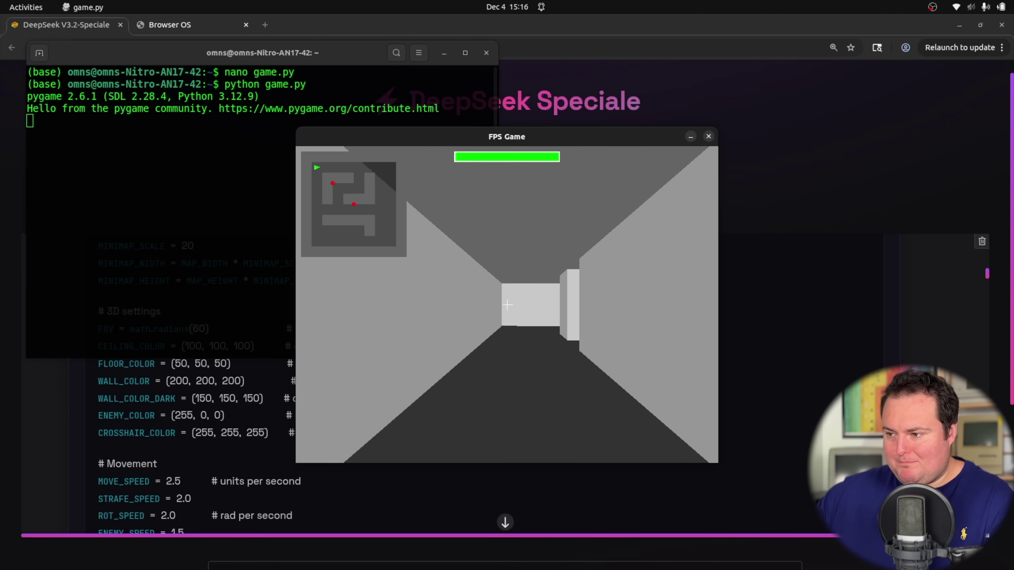
{"action": "key", "text": "w"}
{"action": "key", "text": "w"}
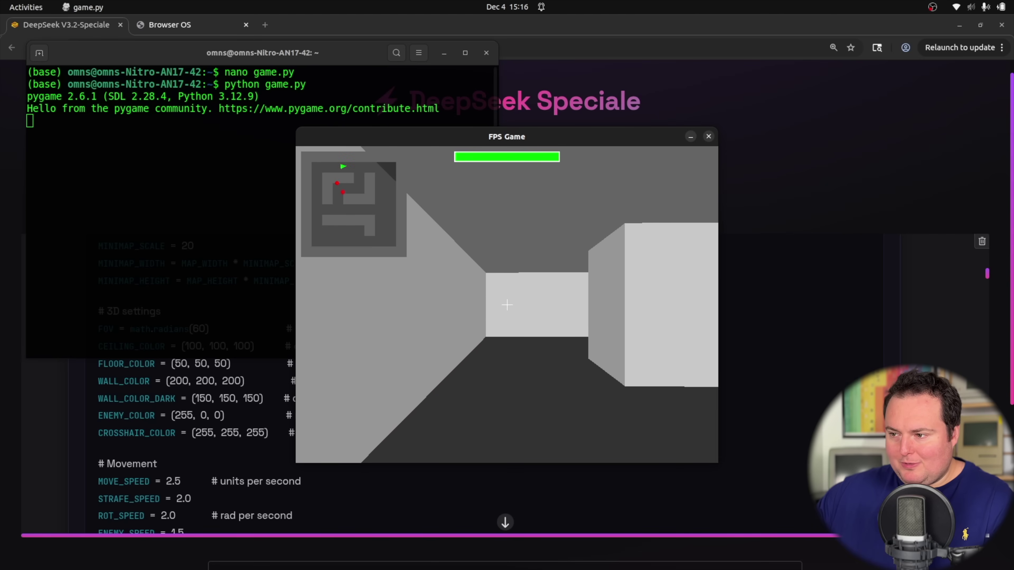
- Turn right toward the red enemy, try to shoot it, and test strafing and turning both ways around it
{"action": "key", "text": "Right"}
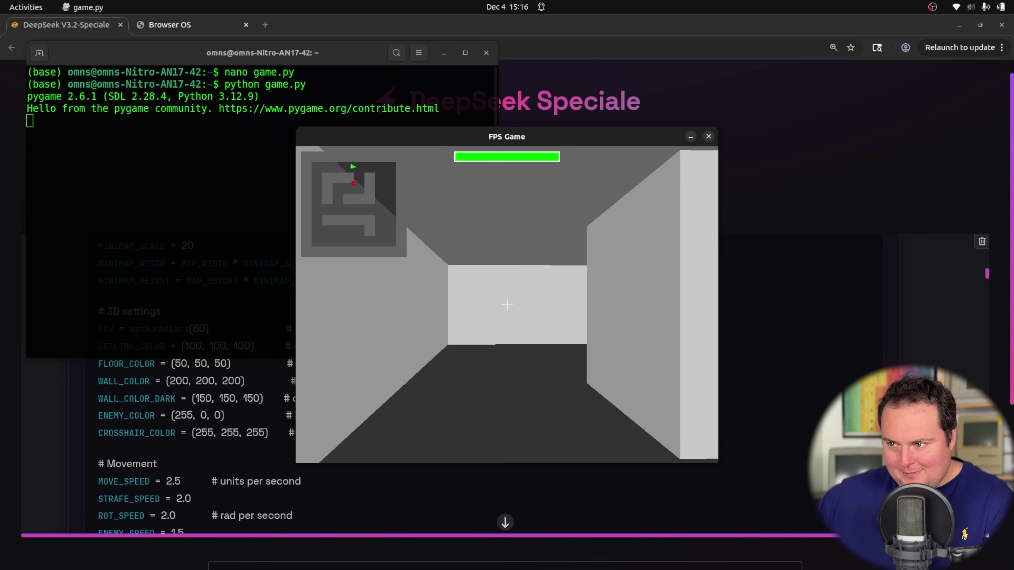
{"action": "key", "text": "Right"}
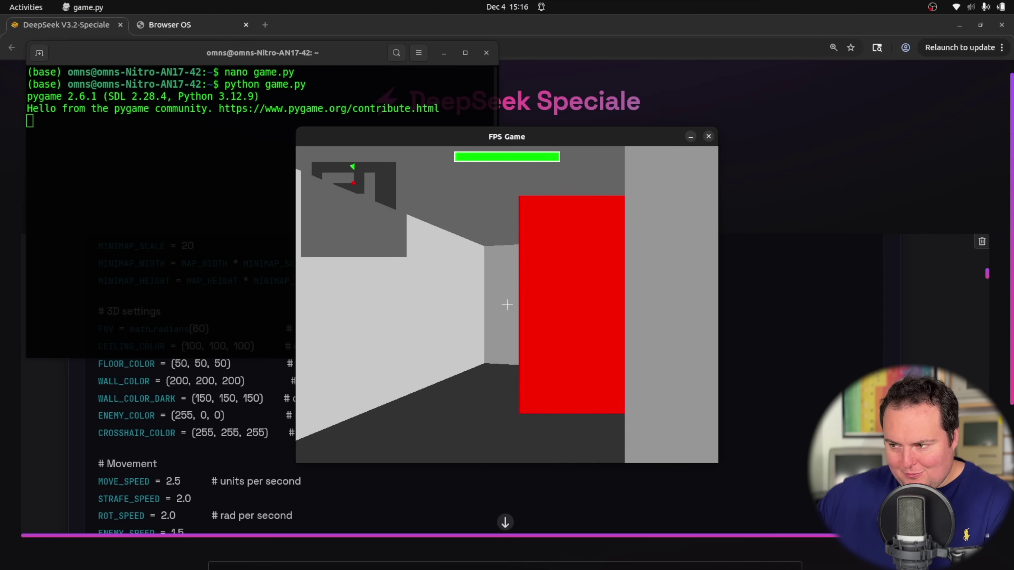
{"action": "key", "text": "space"}
{"action": "key", "text": "d"}
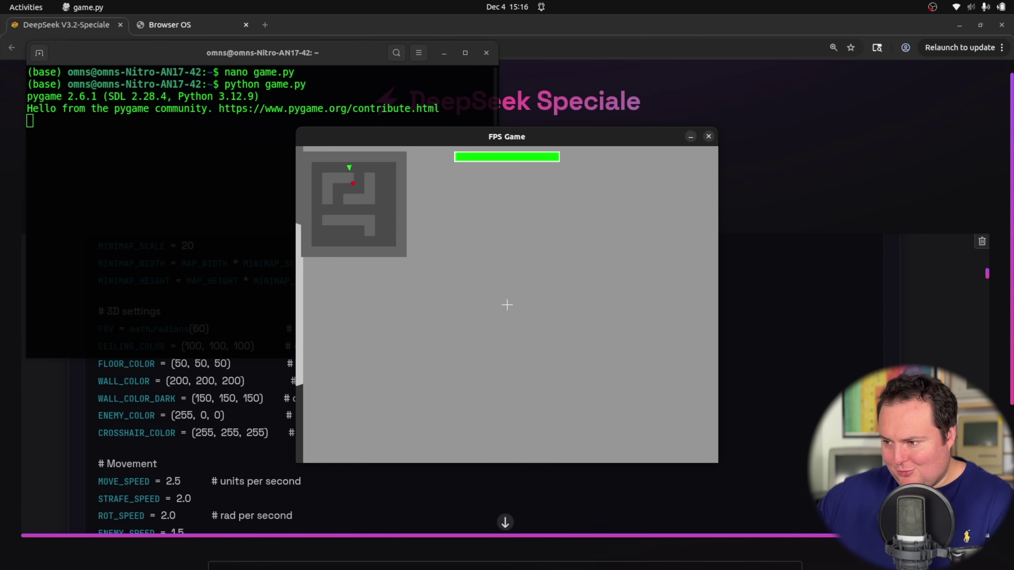
{"action": "key", "text": "a"}
{"action": "key", "text": "d"}
{"action": "key", "text": "a"}
{"action": "key", "text": "Left"}
{"action": "key", "text": "Right"}
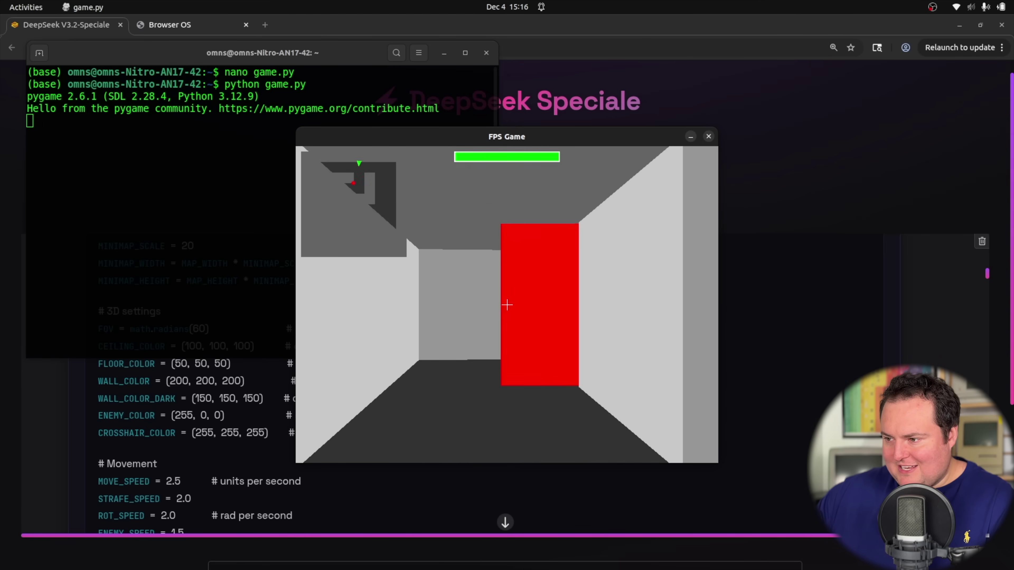
- Strafe and turn around the red enemy, and retreat west along the maze's top corridor
{"action": "key", "text": "a"}
{"action": "key", "text": "Right"}
{"action": "key", "text": "w"}
{"action": "key", "text": "d"}
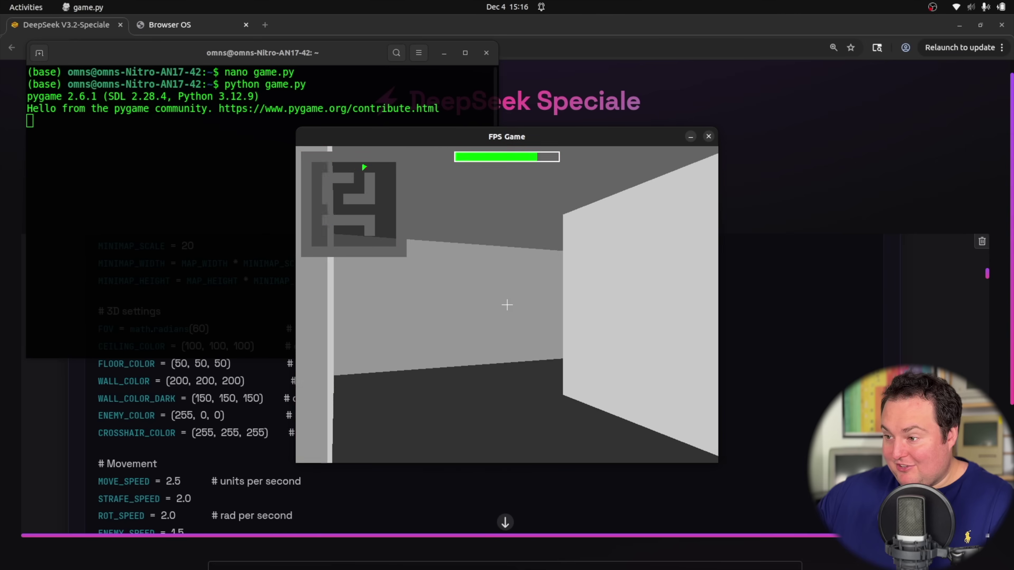
{"action": "key", "text": "Left"}
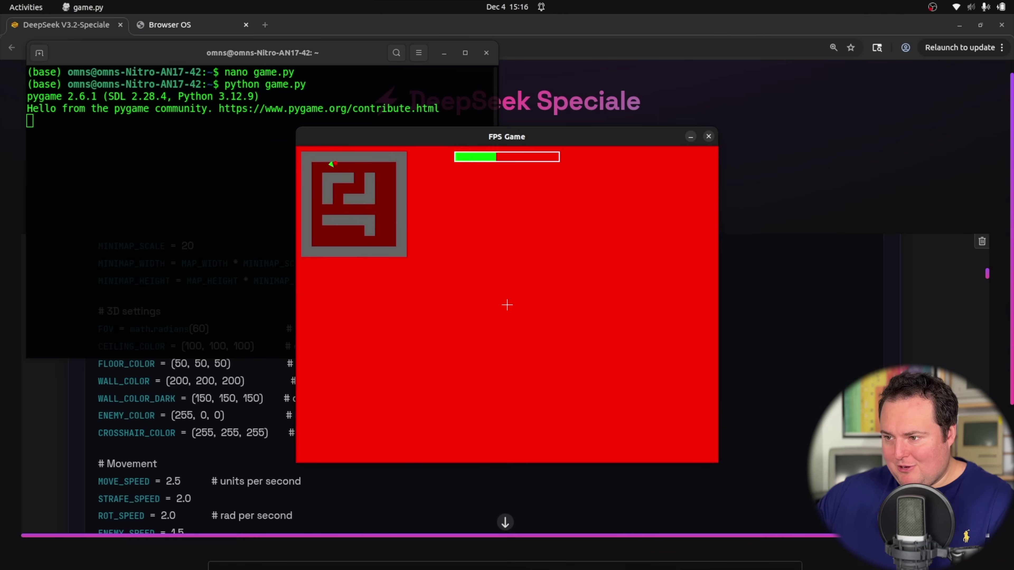
{"action": "key", "text": "Down"}
{"action": "key", "text": "Down"}
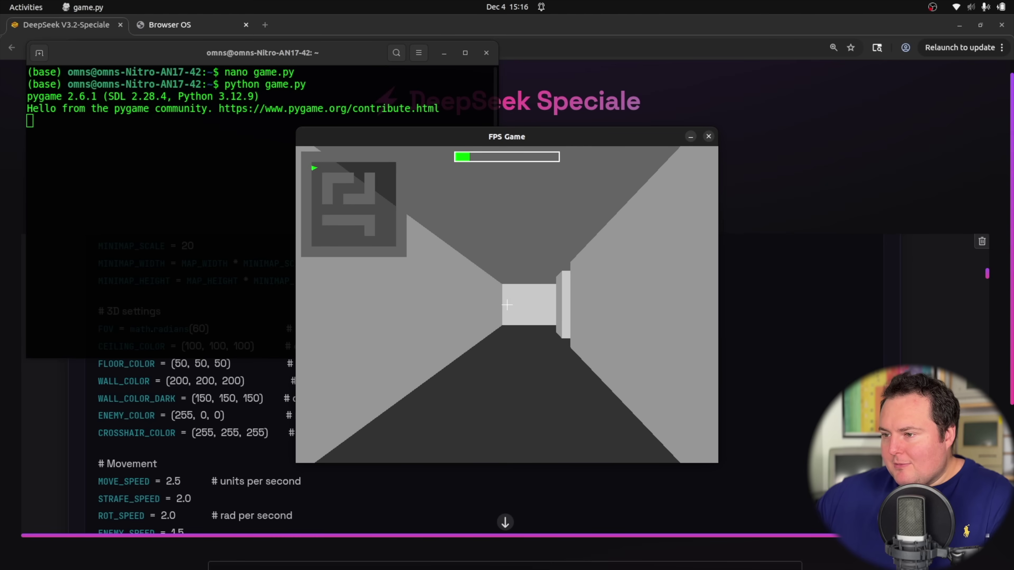
- Line up the crosshair with the far end of the top corridor, fire a shot and advance east
{"action": "key", "text": "Right"}
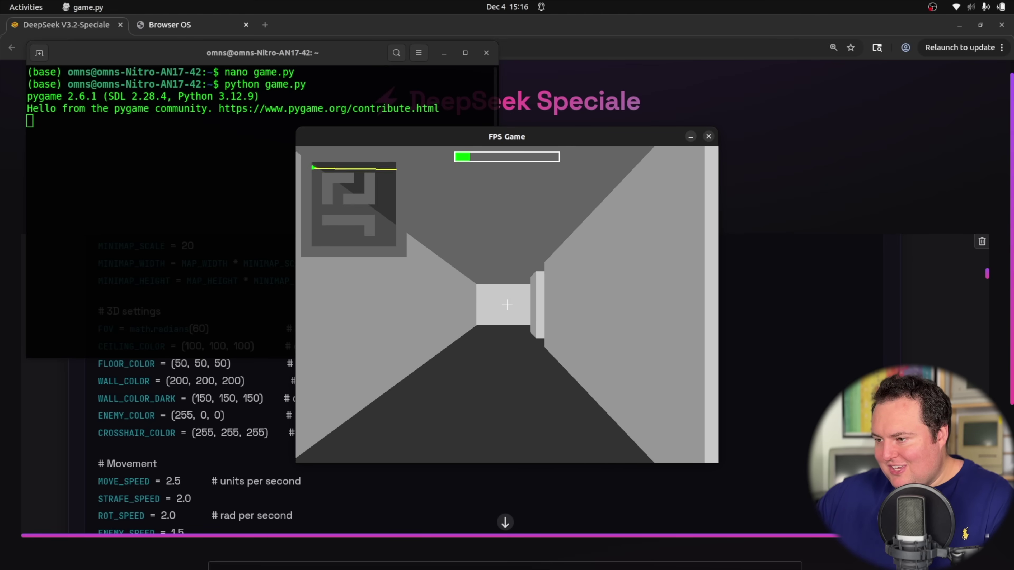
{"action": "key", "text": "Right"}
{"action": "key", "text": "space"}
{"action": "key", "text": "Left"}
{"action": "key", "text": "Up"}
{"action": "key", "text": "w"}
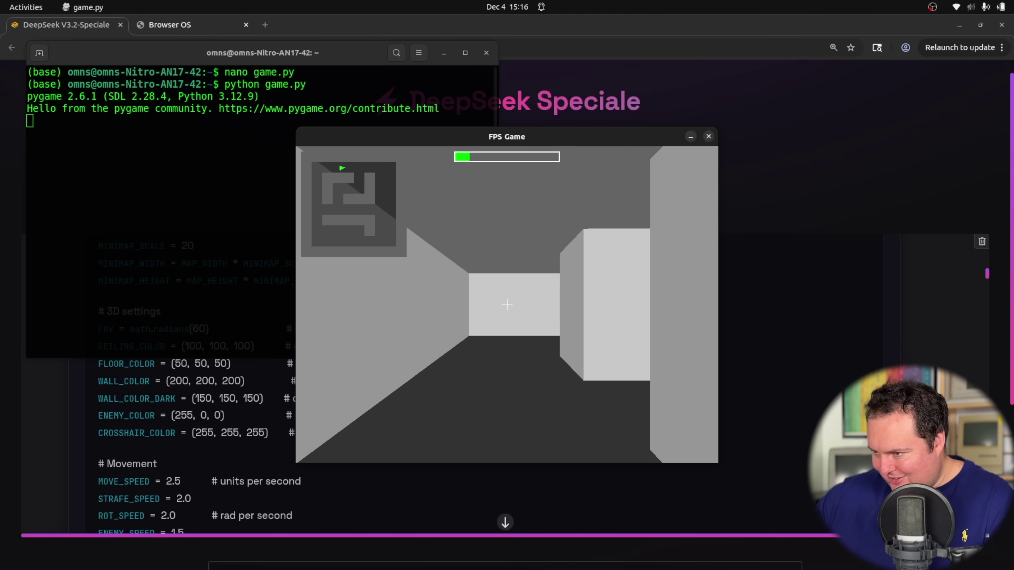
- Walk down the maze's east corridor and turn west along the bottom corridor
{"action": "key", "text": "Right"}
{"action": "key", "text": "Right"}
{"action": "key", "text": "w"}
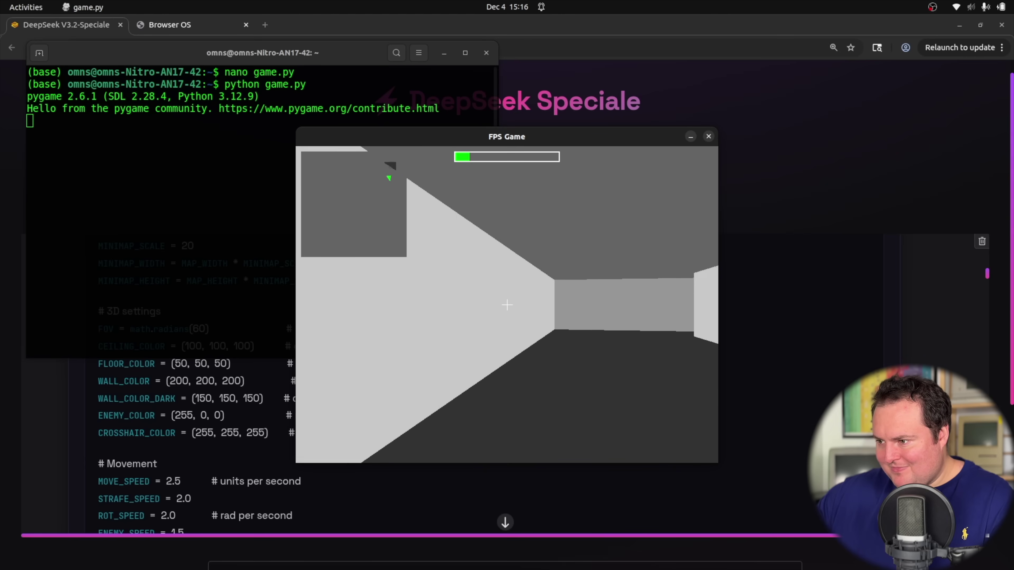
{"action": "key", "text": "Left"}
{"action": "key", "text": "w"}
{"action": "key", "text": "Right"}
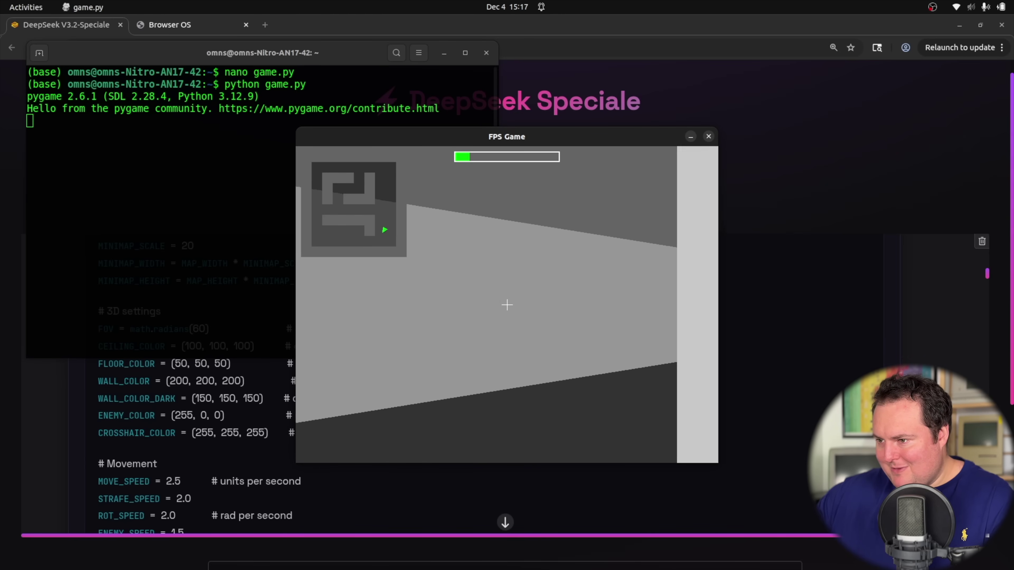
{"action": "key", "text": "Right"}
{"action": "key", "text": "Up"}
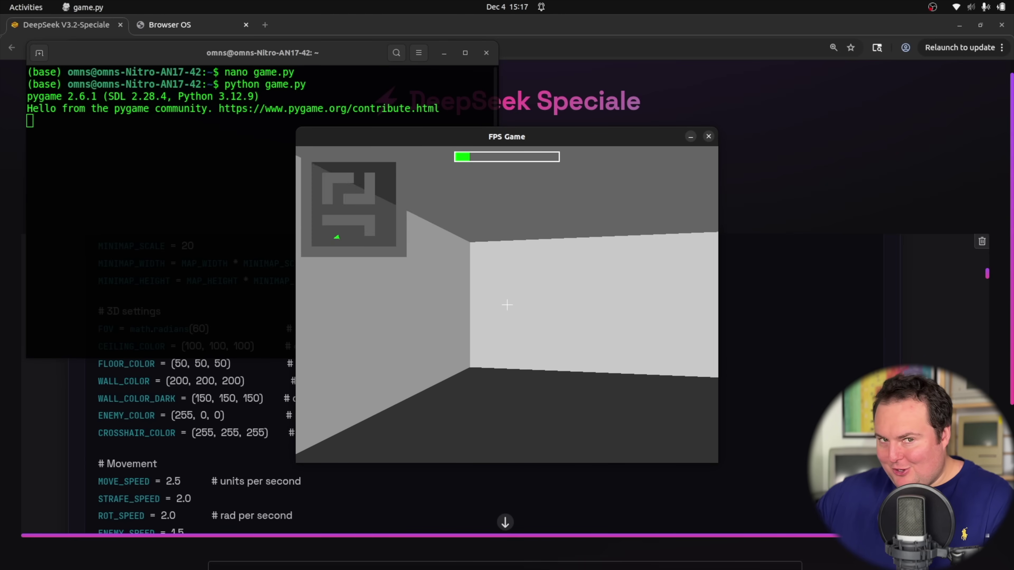
- Round the west side and go through the maze's inner passage to reach the northeast corner
{"action": "key", "text": "Right"}
{"action": "key", "text": "w"}
{"action": "key", "text": "Right"}
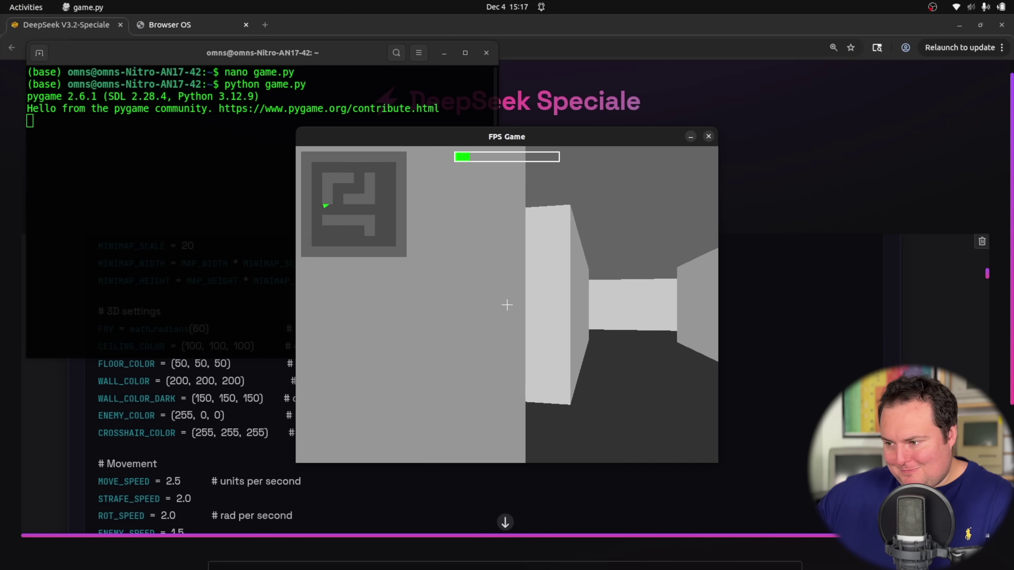
{"action": "key", "text": "Left"}
{"action": "key", "text": "Up"}
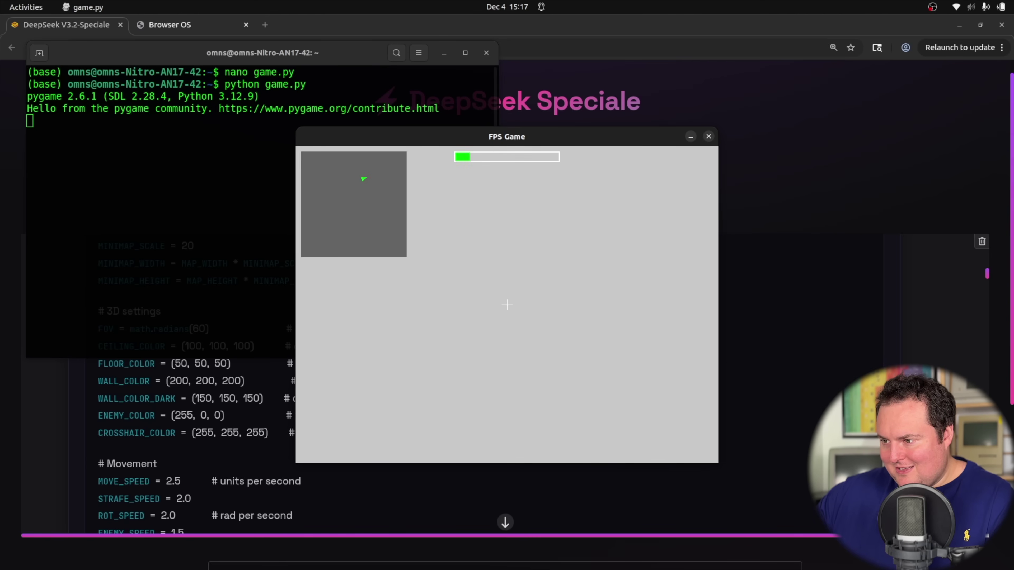
{"action": "key", "text": "Left"}
{"action": "key", "text": "w"}
{"action": "key", "text": "Left"}
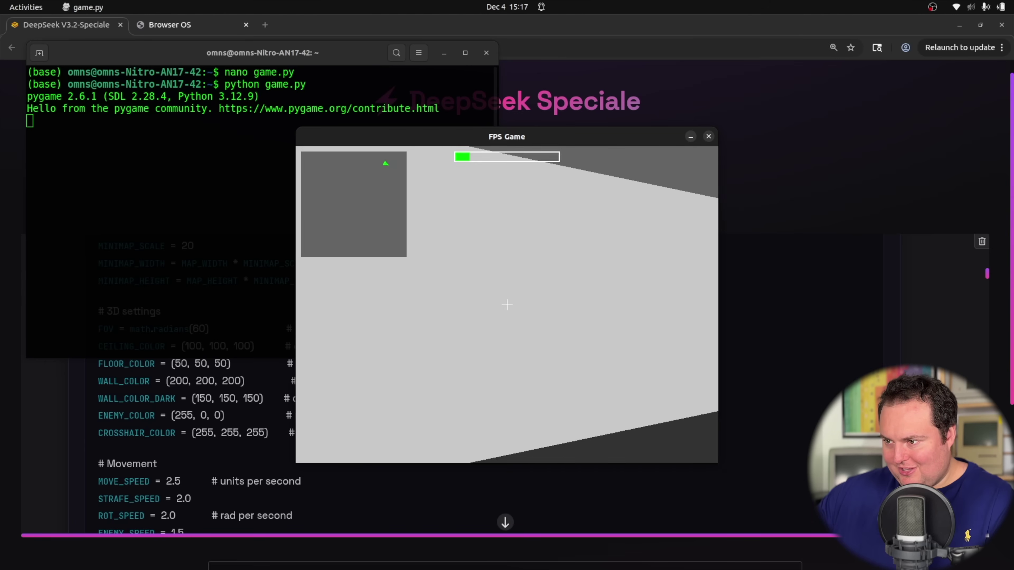
- Move down the east corridor, cross the middle corridor westward and loop around into the bottom corridor
{"action": "key", "text": "Up"}
{"action": "key", "text": "Up"}
{"action": "key", "text": "Right"}
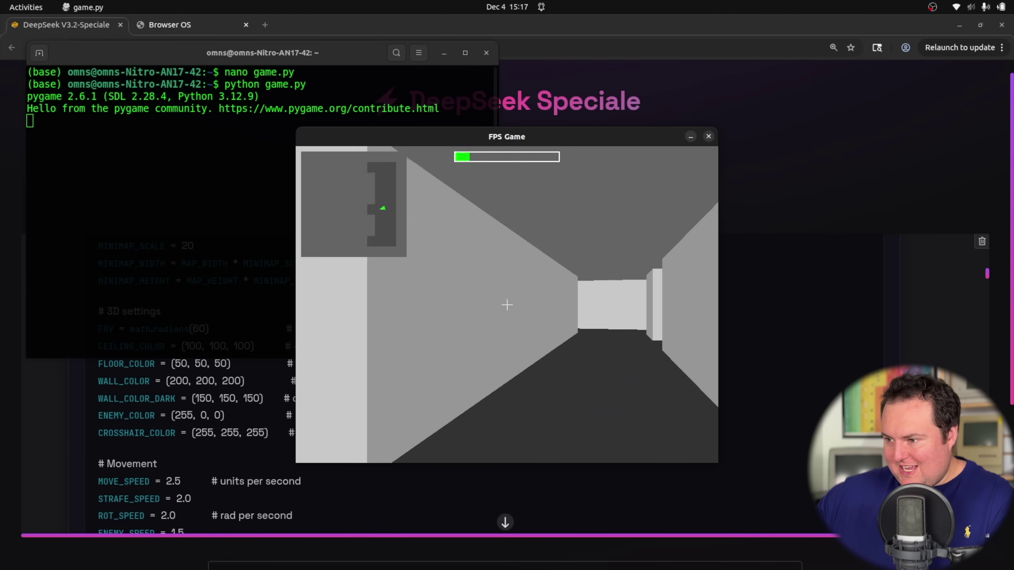
{"action": "key", "text": "Left"}
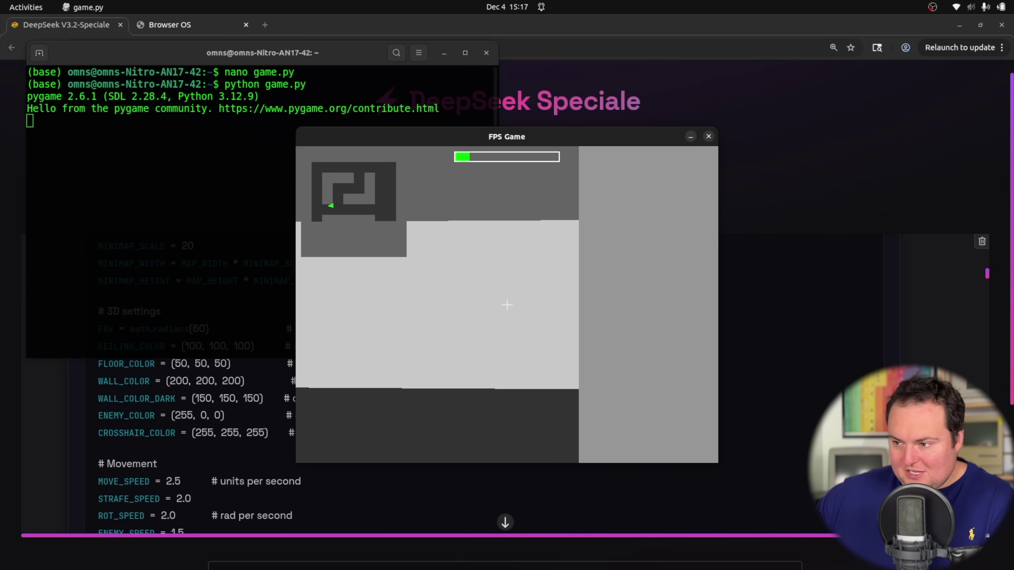
{"action": "key", "text": "Up"}
{"action": "key", "text": "Right"}
{"action": "key", "text": "Left"}
{"action": "key", "text": "w"}
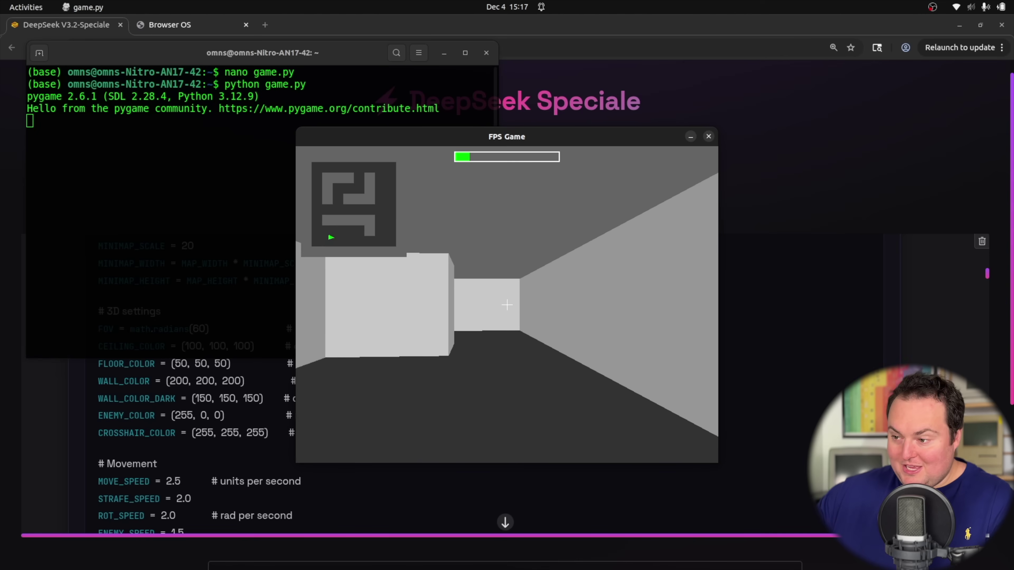
- Check the recess below the lower wall, and circle back west into the middle corridor
{"action": "key", "text": "Left"}
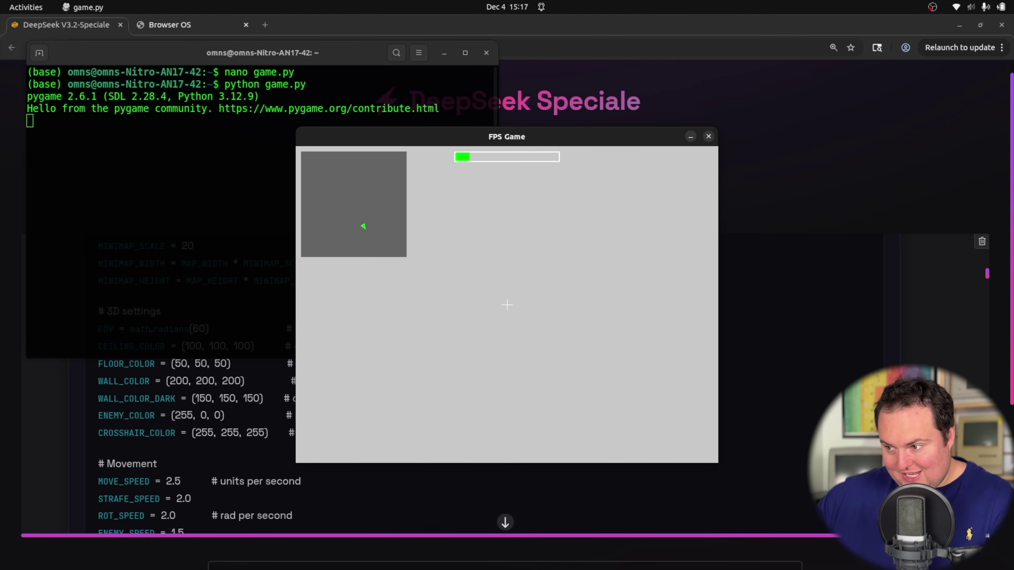
{"action": "key", "text": "Right"}
{"action": "key", "text": "w"}
{"action": "key", "text": "Right"}
{"action": "key", "text": "Right"}
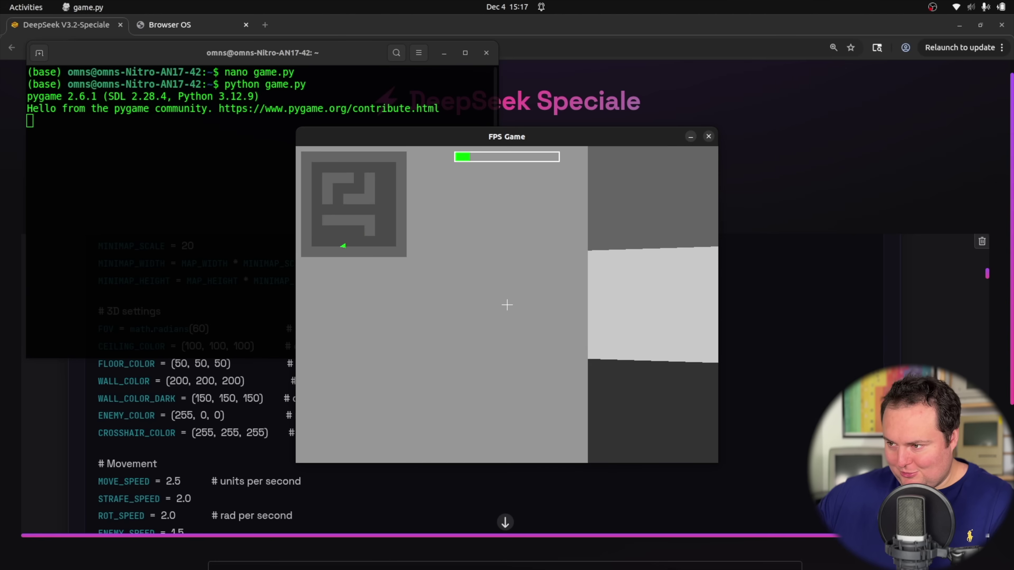
{"action": "key", "text": "Right"}
{"action": "key", "text": "w"}
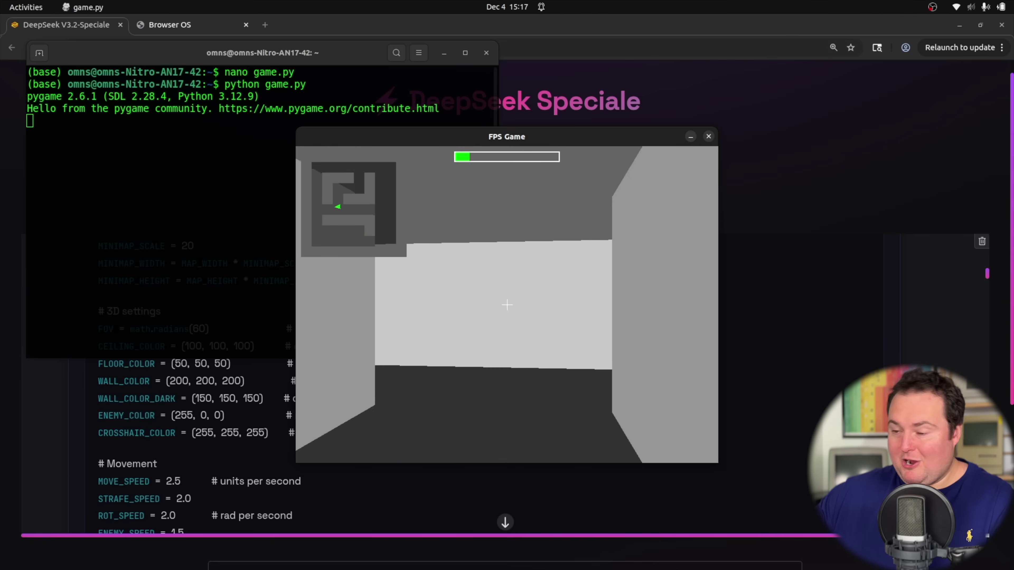
- Circle the lower wall again through the west and bottom corridors, looking for remaining enemies
{"action": "key", "text": "w"}
{"action": "key", "text": "Left"}
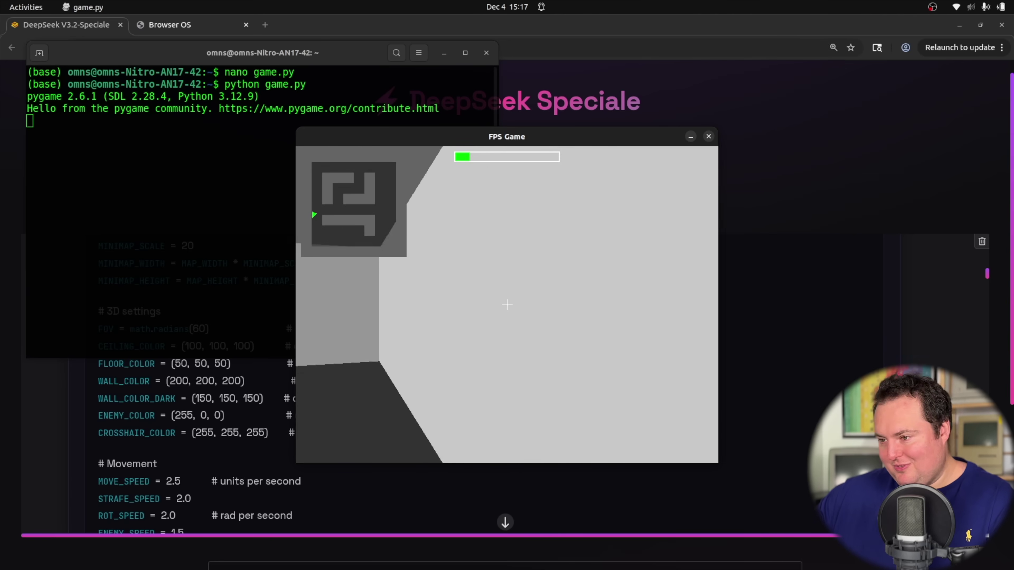
{"action": "key", "text": "Left"}
{"action": "key", "text": "w"}
{"action": "key", "text": "Left"}
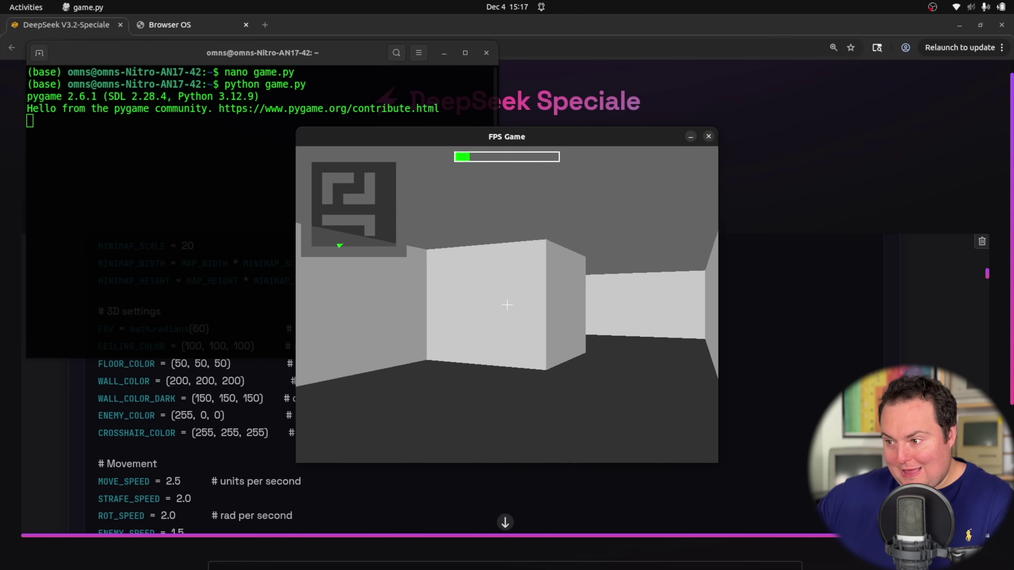
{"action": "key", "text": "w"}
{"action": "key", "text": "Left"}
{"action": "key", "text": "Left"}
{"action": "key", "text": "w"}
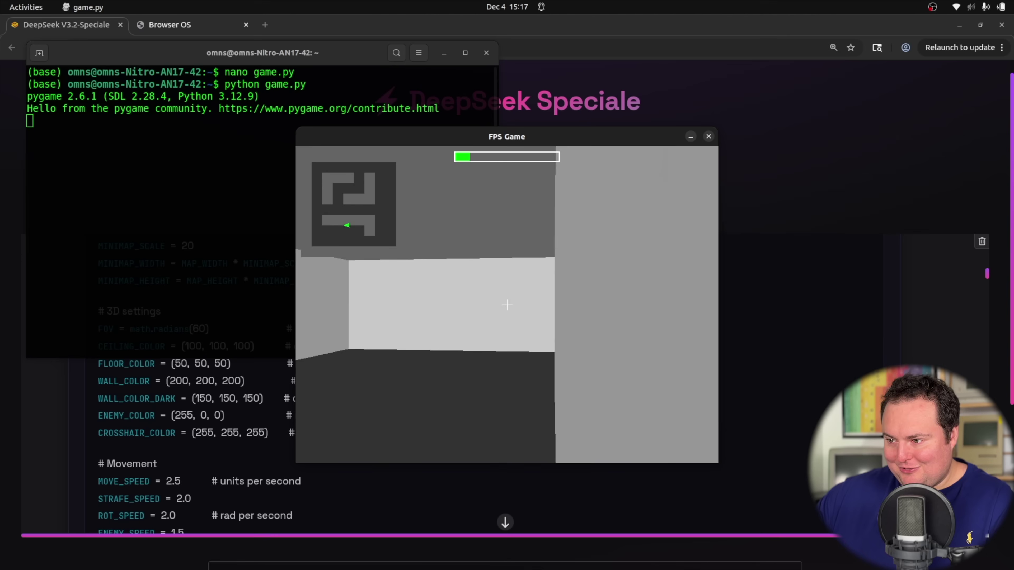
- Turn north at the maze's west side and enter the inner passage between the upper walls
{"action": "key", "text": "Right"}
{"action": "key", "text": "w"}
{"action": "key", "text": "Right"}
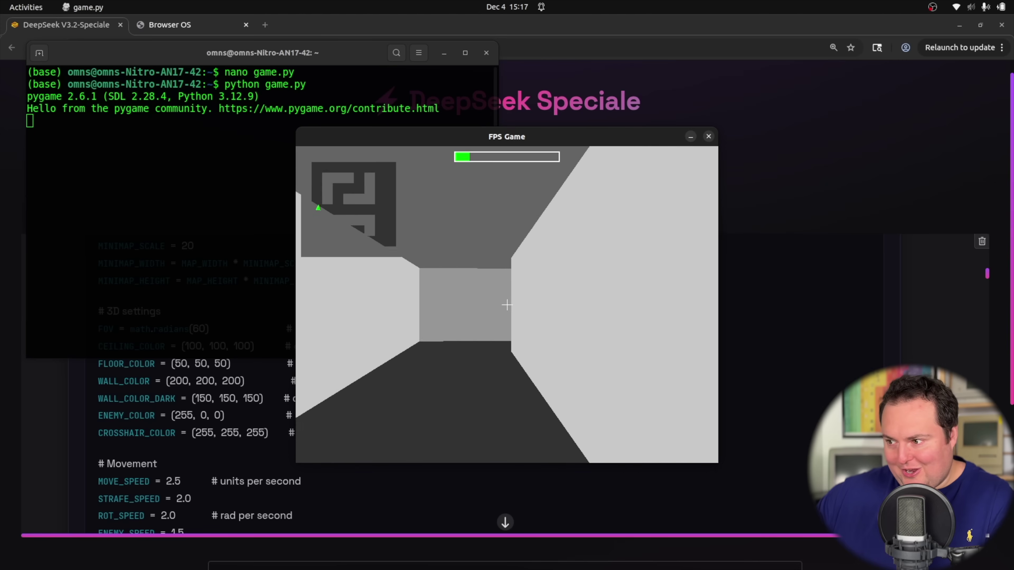
{"action": "key", "text": "Left"}
{"action": "key", "text": "Right"}
{"action": "key", "text": "w"}
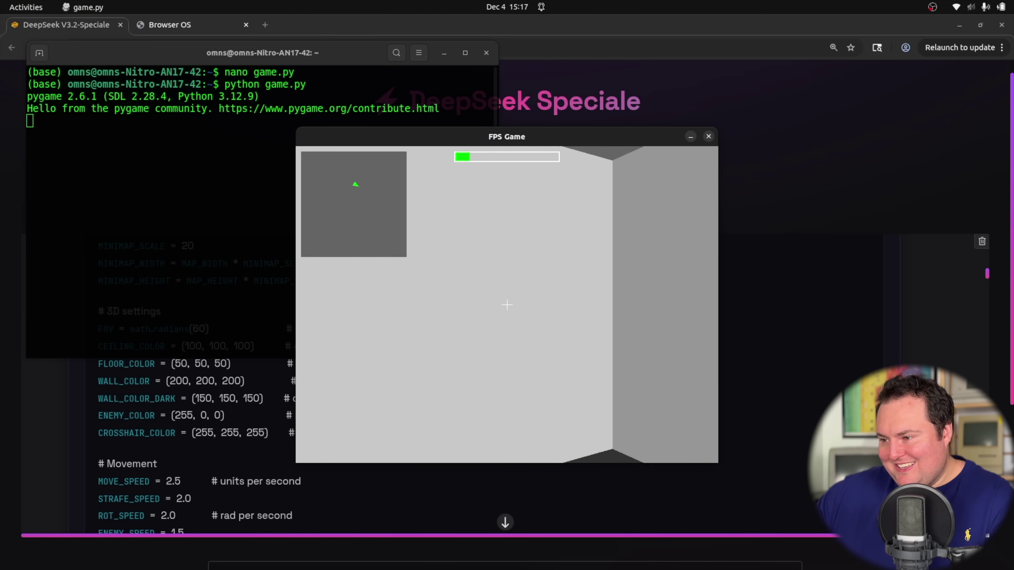
- Turn left to look around the maze and exit the FPS game from its menu
{"action": "key", "text": "Left"}
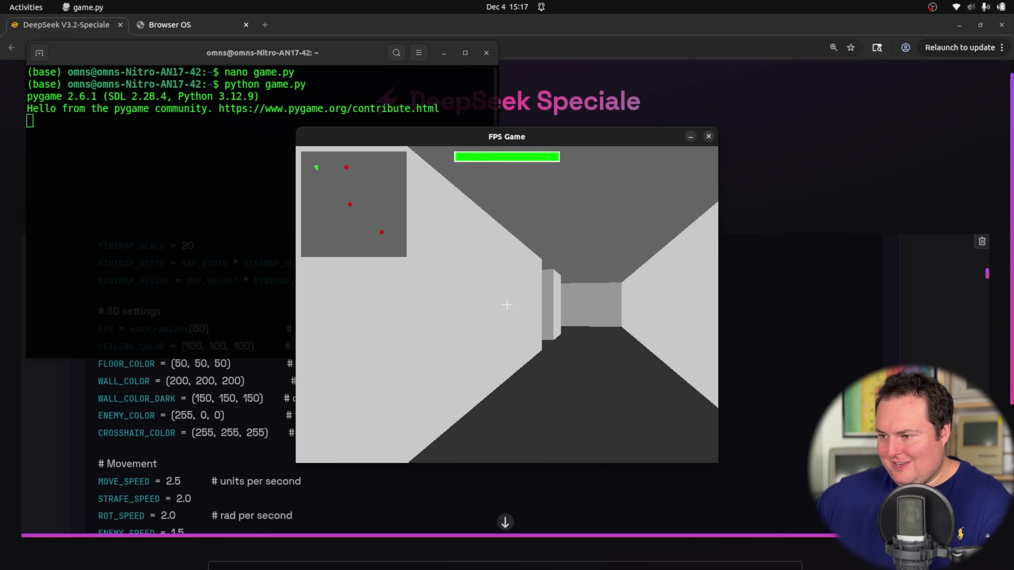
{"action": "key", "text": "Left"}
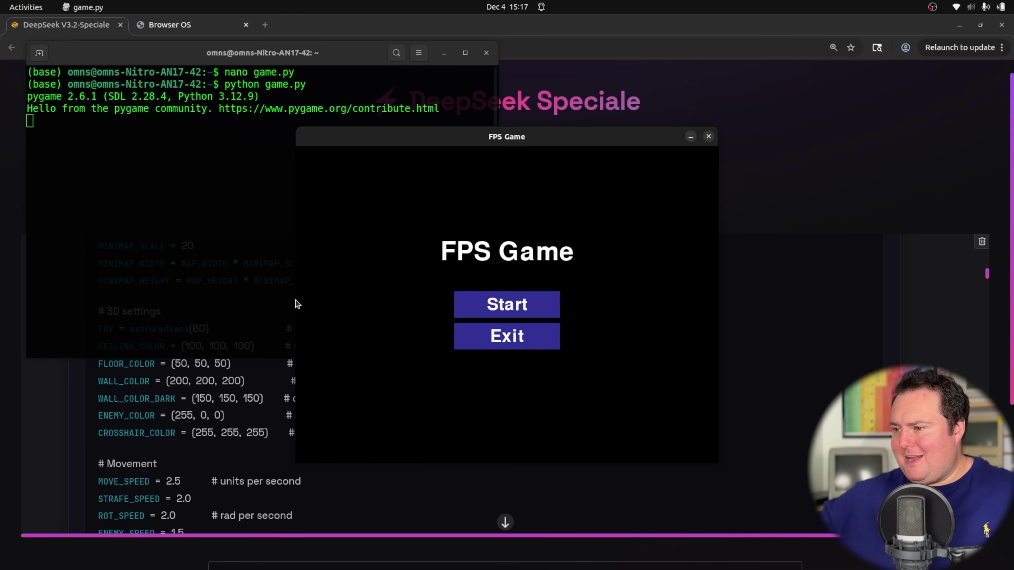
{"action": "left_click", "coordinate": [515, 335]}
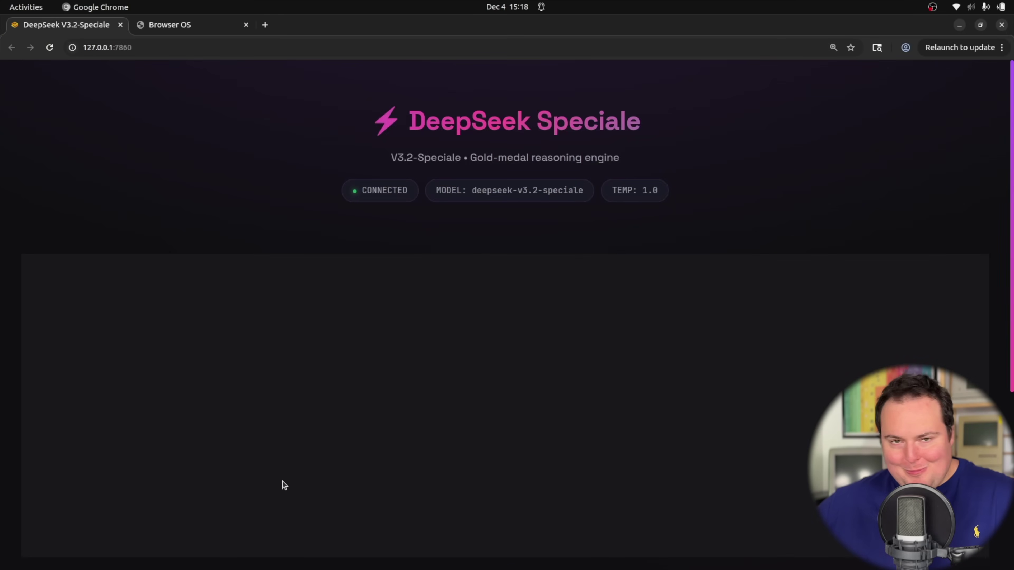
- Submit the flight combat simulator prompt to DeepSeek Speciale and look over its requirements and the model's first reasoning
{"action": "scroll", "coordinate": [729, 496], "scroll_direction": "down", "scroll_amount": 5}
{"action": "left_click", "coordinate": [734, 536]}
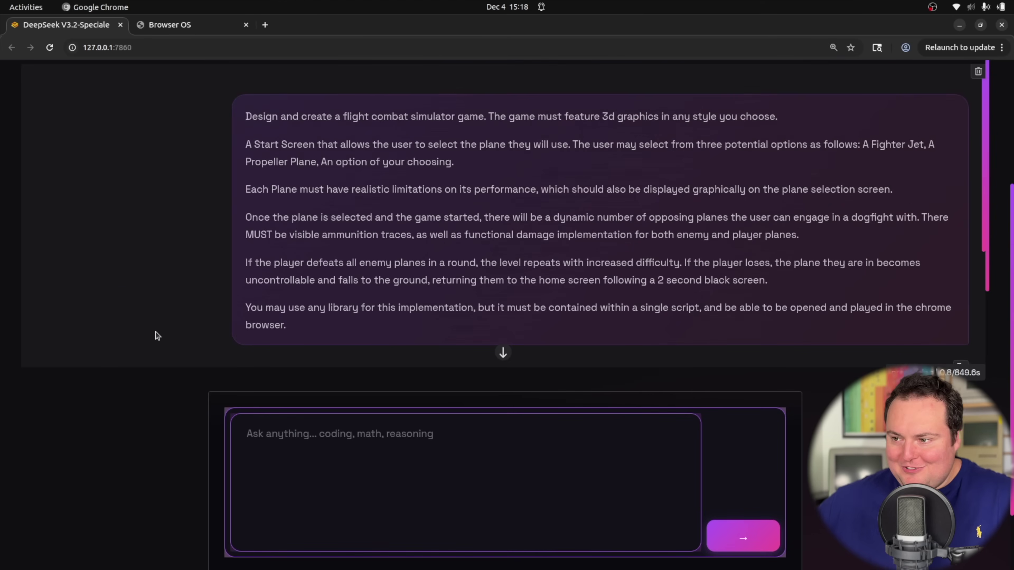
{"action": "scroll", "coordinate": [156, 336], "scroll_direction": "up", "scroll_amount": 5}
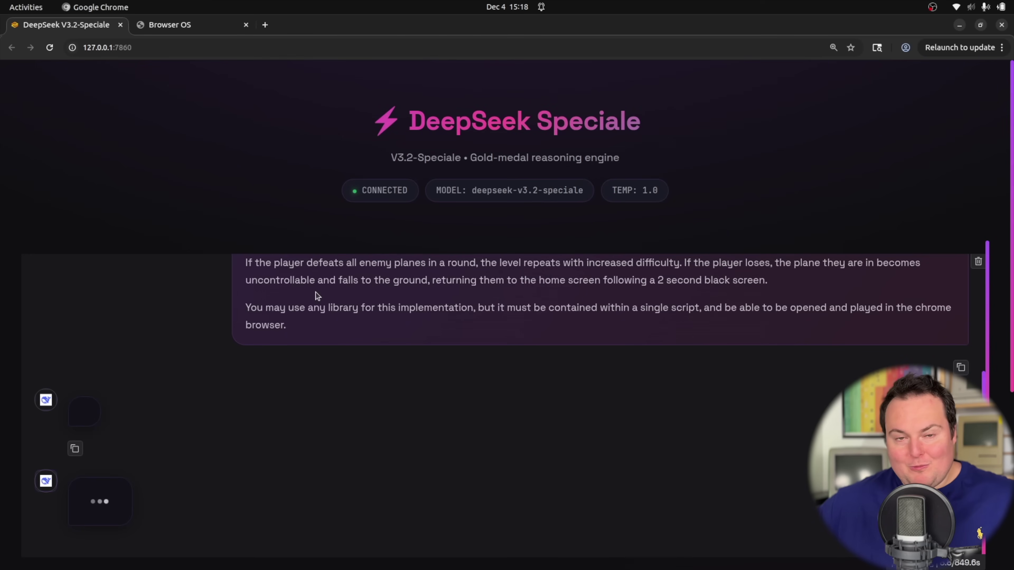
{"action": "scroll", "coordinate": [395, 302], "scroll_direction": "up", "scroll_amount": 5}
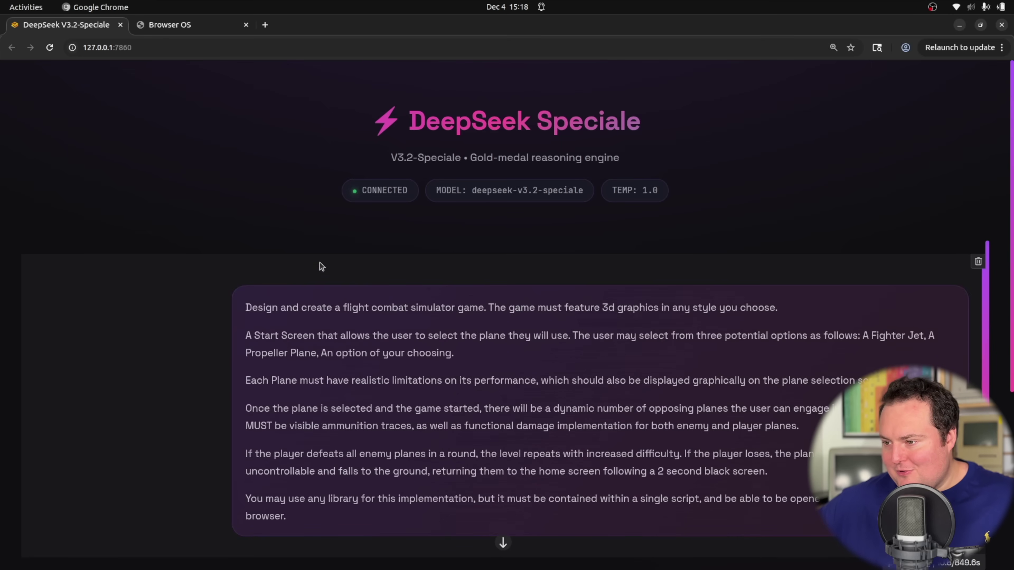
{"action": "scroll", "coordinate": [177, 184], "scroll_direction": "down", "scroll_amount": 6}
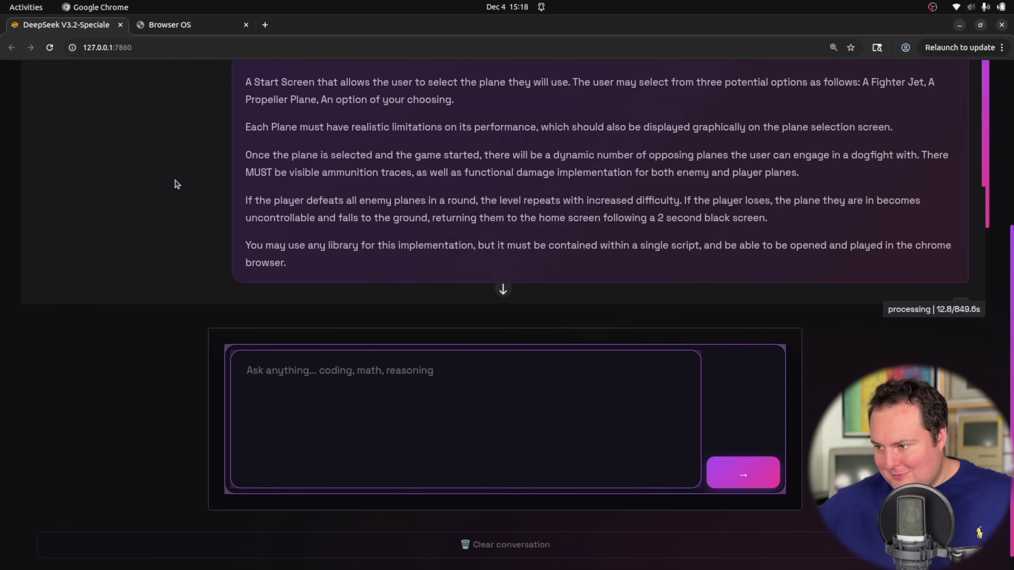
{"action": "scroll", "coordinate": [348, 131], "scroll_direction": "down", "scroll_amount": 8}
{"action": "scroll", "coordinate": [188, 349], "scroll_direction": "up", "scroll_amount": 6}
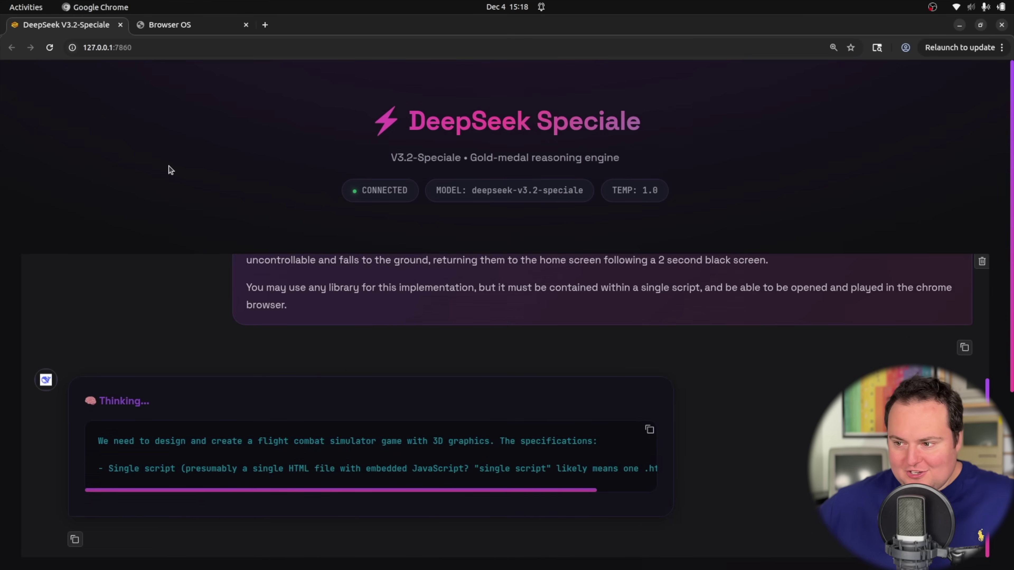
{"action": "scroll", "coordinate": [87, 134], "scroll_direction": "down", "scroll_amount": 3}
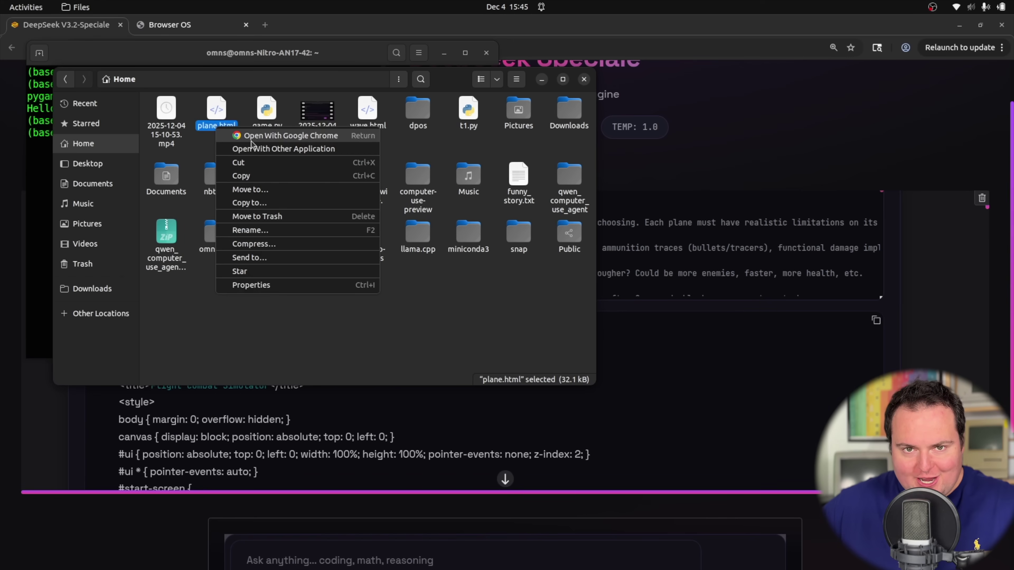
- Open plane.html in Google Chrome and start the Flight Combat Simulator with the Fighter Jet
{"action": "left_click", "coordinate": [251, 138]}
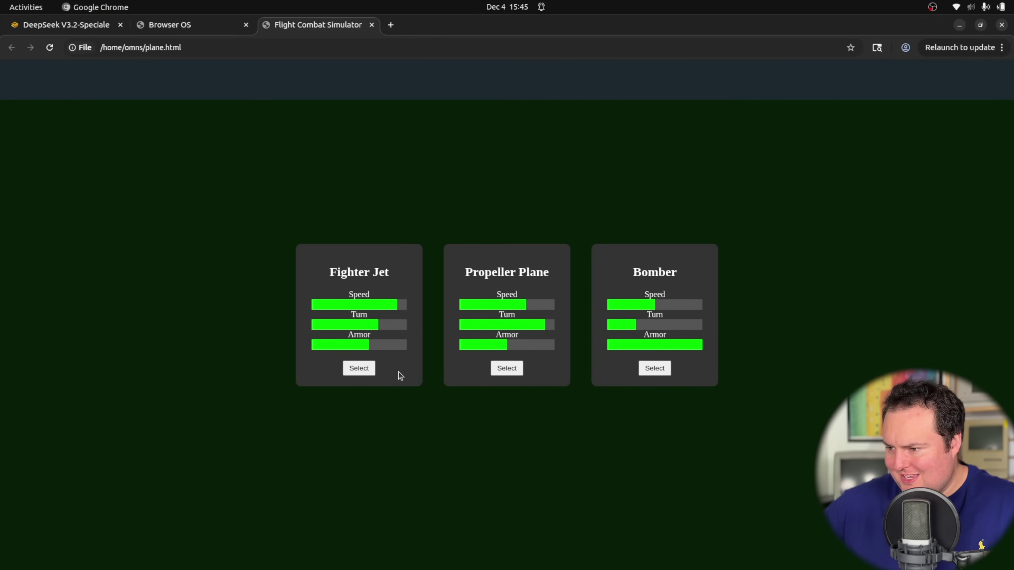
{"action": "left_click", "coordinate": [362, 368]}
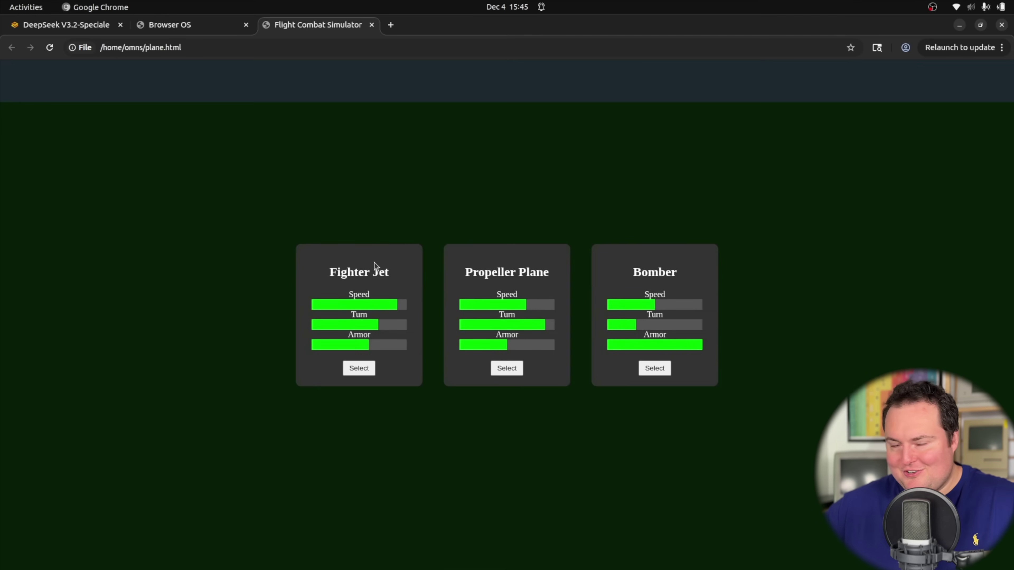
- Start another flight with the Propeller Plane and test its flight controls and guns
{"action": "left_click", "coordinate": [502, 369]}
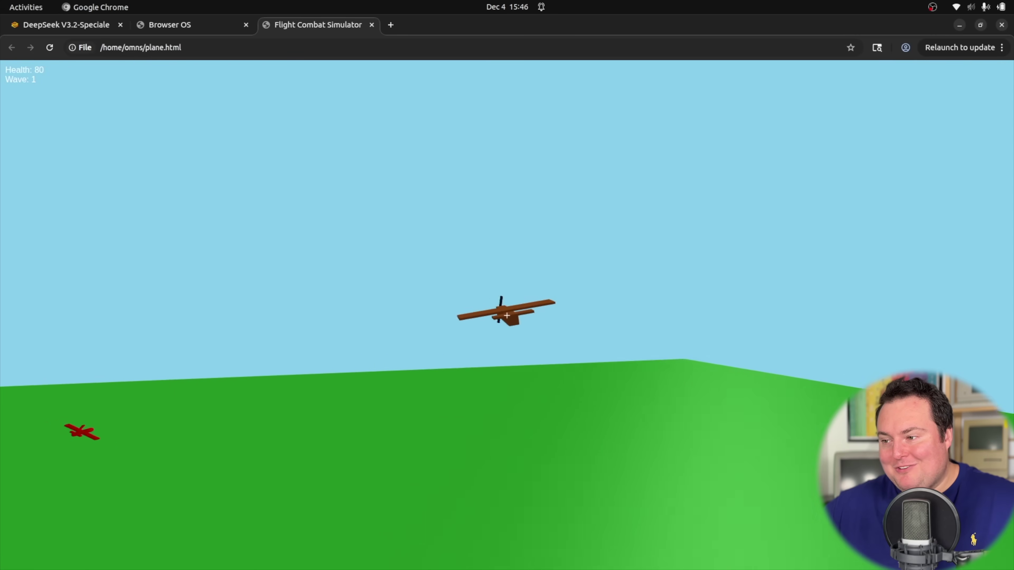
{"action": "key", "text": "w"}
{"action": "key", "text": "w"}
{"action": "key", "text": "space"}
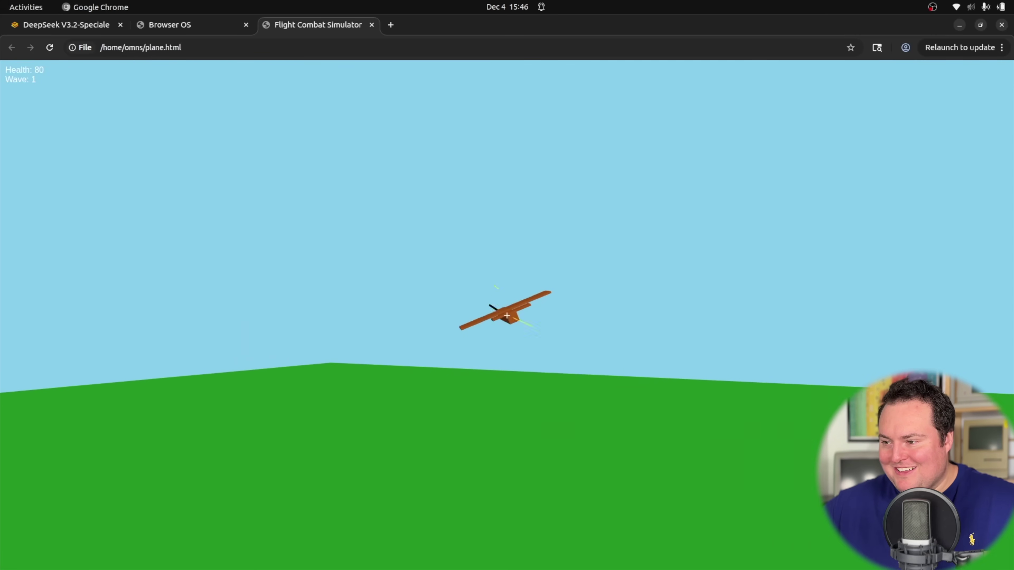
- Fly the Propeller Plane through the rest of wave 1, turning left and varying its pitch to test the steering
{"action": "key", "text": "a"}
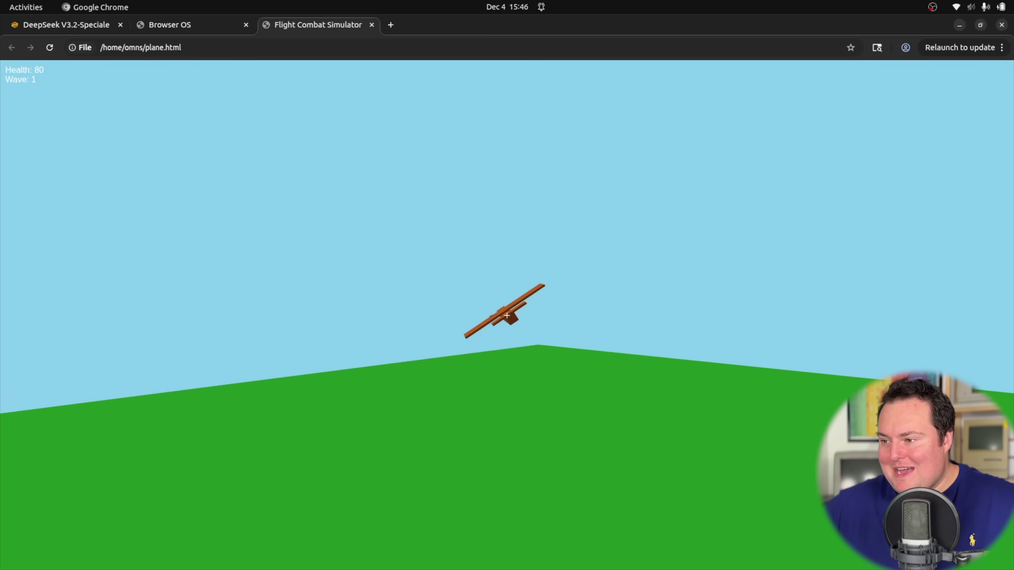
{"action": "key", "text": "a"}
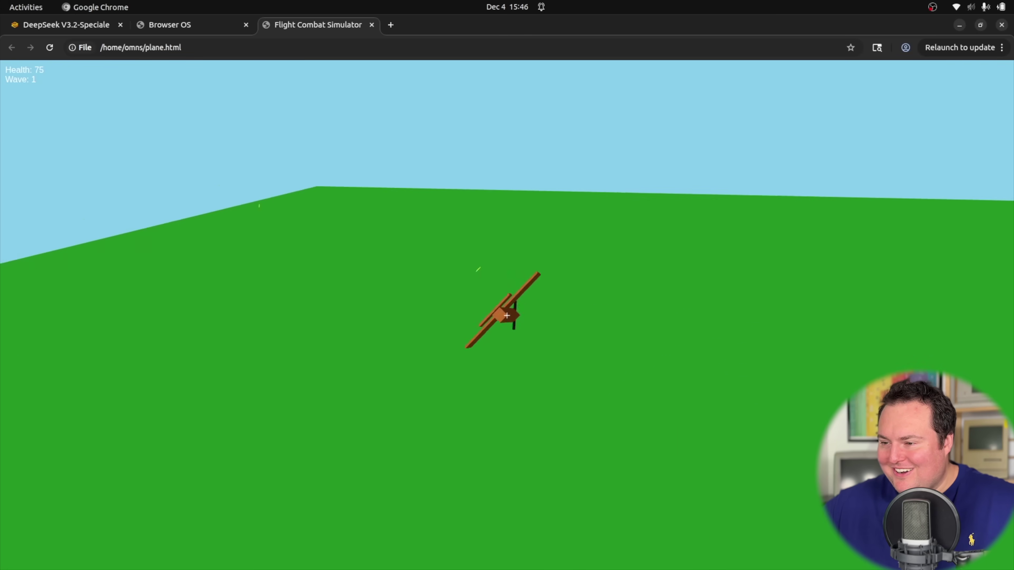
{"action": "key", "text": "a"}
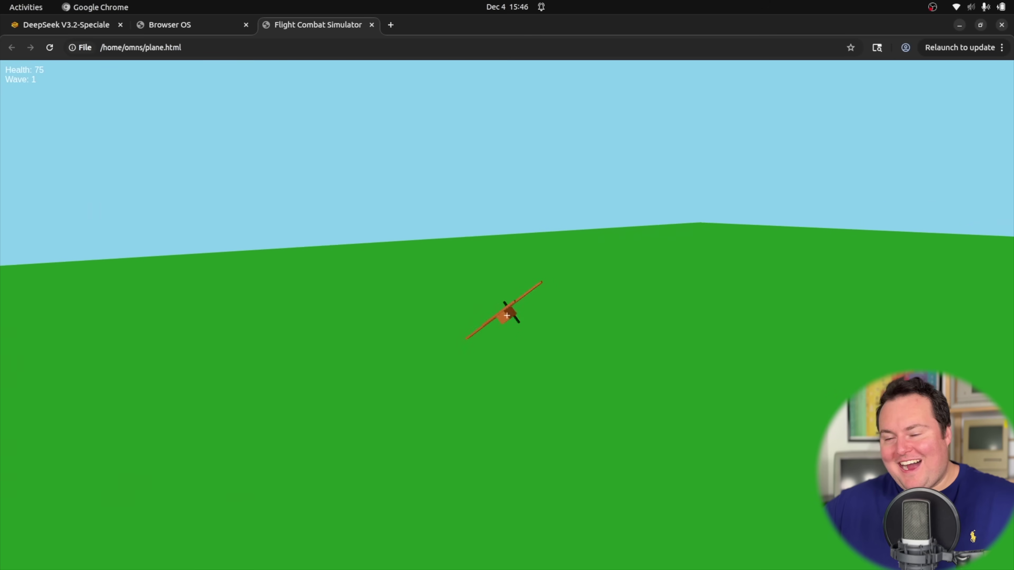
{"action": "key", "text": "s"}
{"action": "key", "text": "a"}
{"action": "key", "text": "w"}
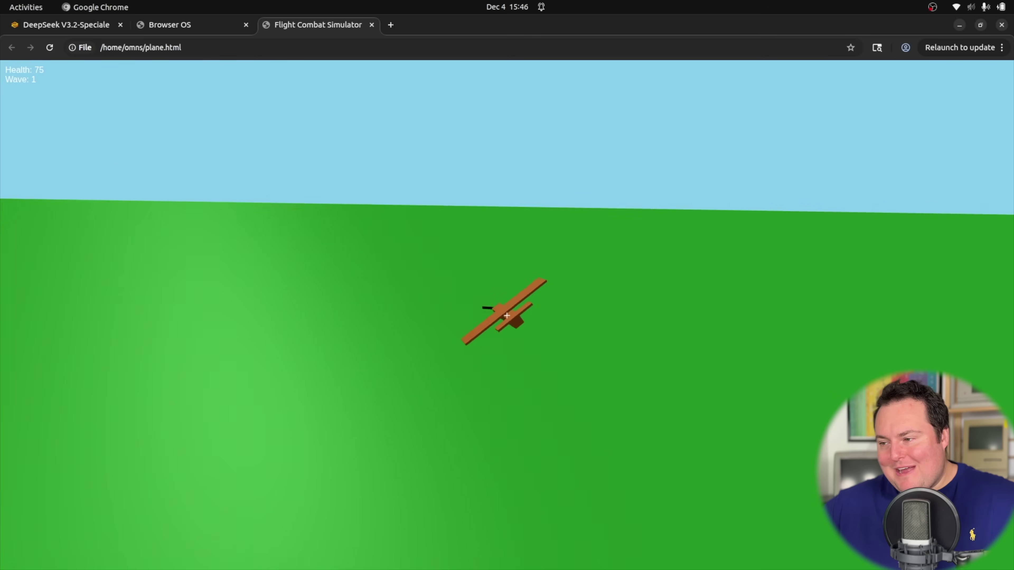
{"action": "key", "text": "s"}
{"action": "key", "text": "a"}
{"action": "key", "text": "s"}
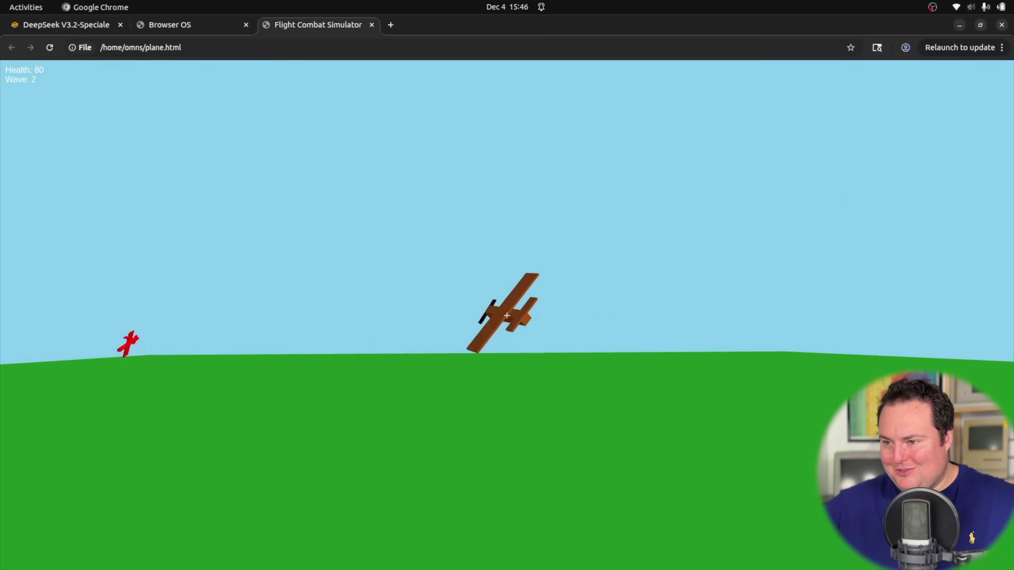
- Engage the red enemy planes of wave 2, firing the guns while turning and pitching the Propeller Plane
{"action": "key", "text": "w"}
{"action": "key", "text": "s"}
{"action": "key", "text": "space"}
{"action": "key", "text": "a"}
{"action": "key", "text": "s"}
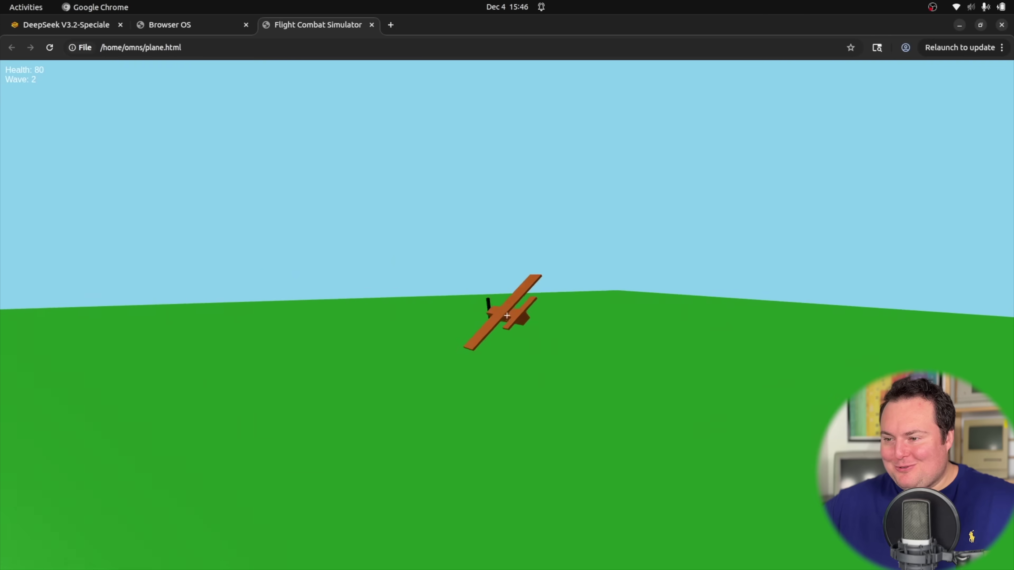
{"action": "key", "text": "s"}
{"action": "key", "text": "space"}
{"action": "key", "text": "a"}
{"action": "key", "text": "space"}
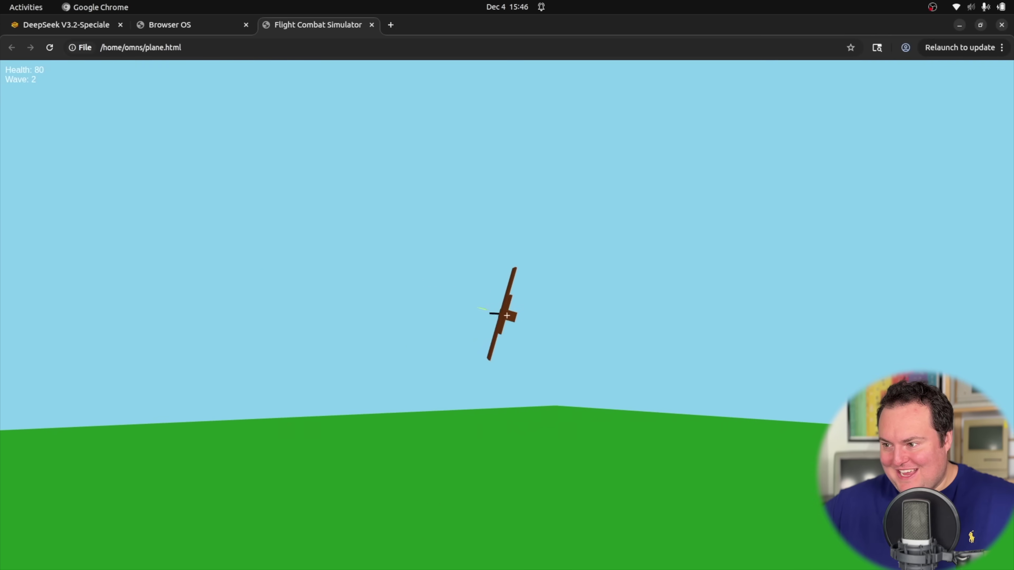
{"action": "key", "text": "a"}
{"action": "key", "text": "s"}
{"action": "key", "text": "w"}
{"action": "key", "text": "space"}
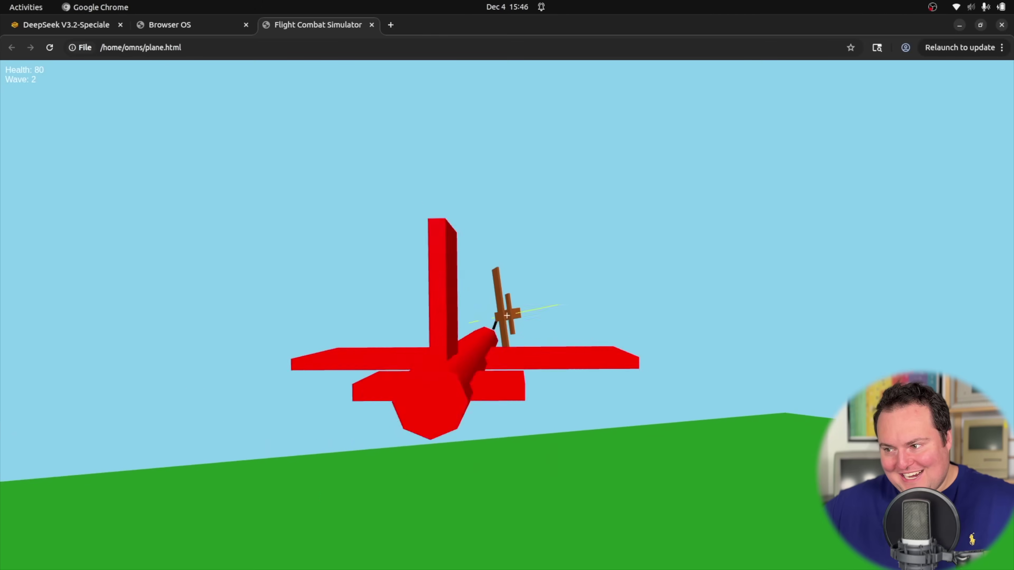
{"action": "key", "text": "s"}
{"action": "key", "text": "d"}
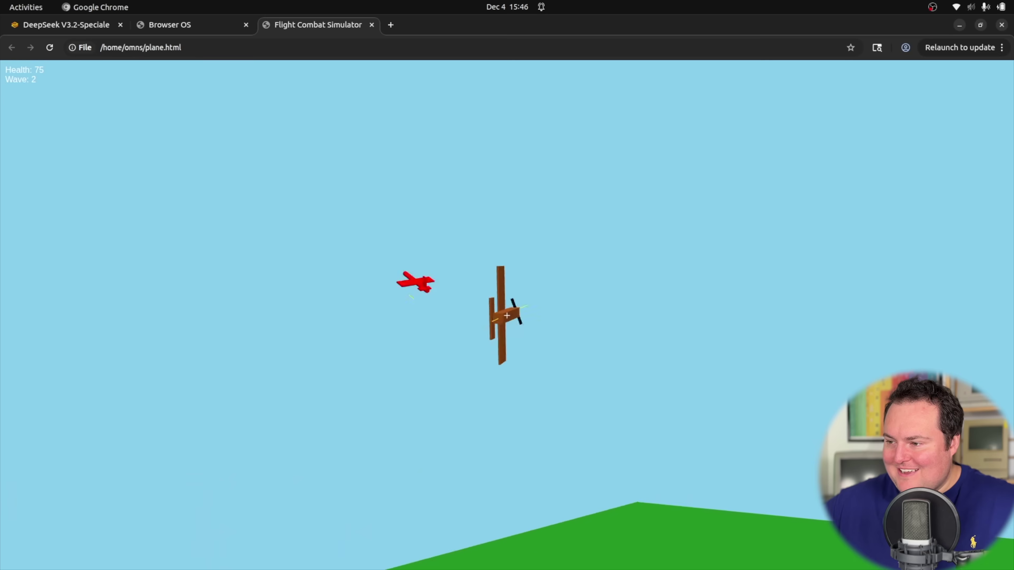
{"action": "key", "text": "a"}
{"action": "key", "text": "space"}
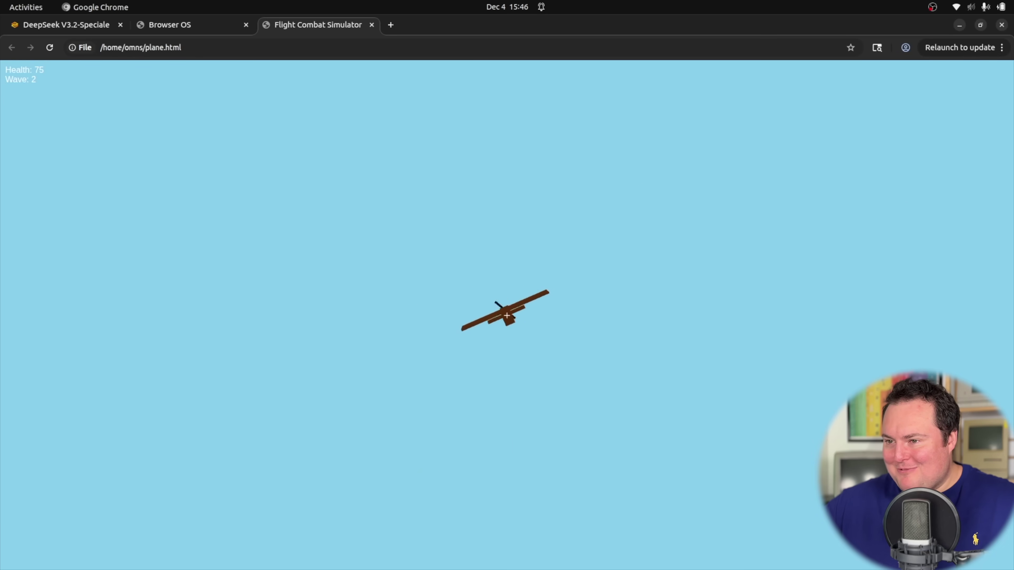
- Keep pursuing the wave 2 enemy with alternating climbs, dives and turns in both directions, firing bursts along the way
{"action": "key", "text": "w"}
{"action": "key", "text": "s"}
{"action": "key", "text": "d"}
{"action": "key", "text": "space"}
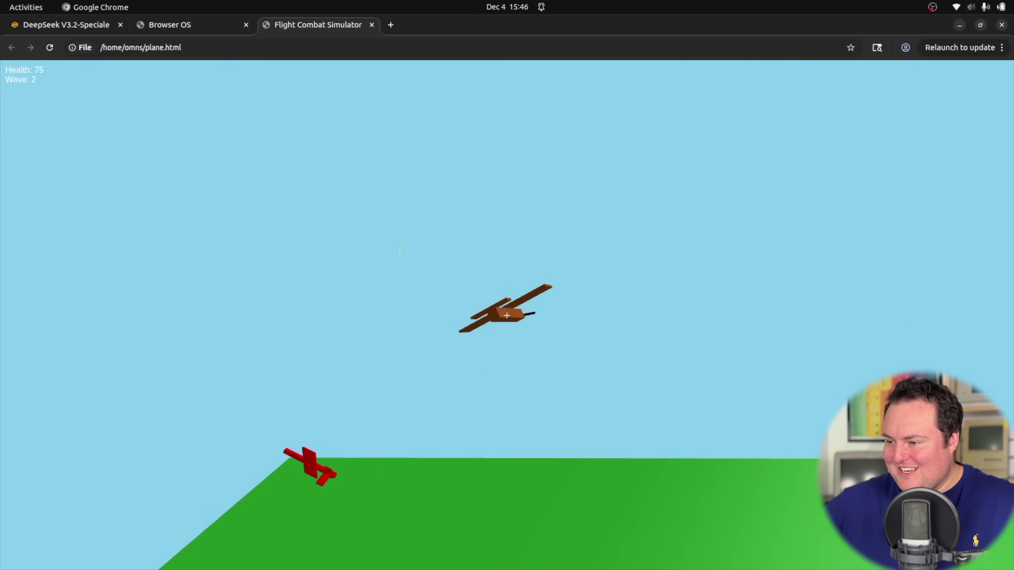
{"action": "key", "text": "w"}
{"action": "key", "text": "s"}
{"action": "key", "text": "a"}
{"action": "key", "text": "space"}
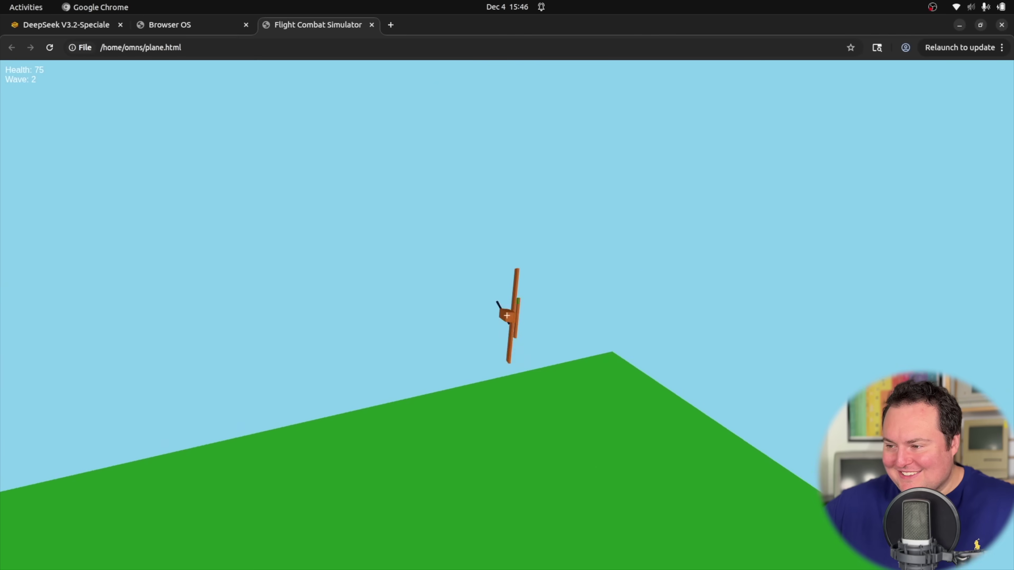
{"action": "key", "text": "w"}
{"action": "key", "text": "d"}
{"action": "key", "text": "s"}
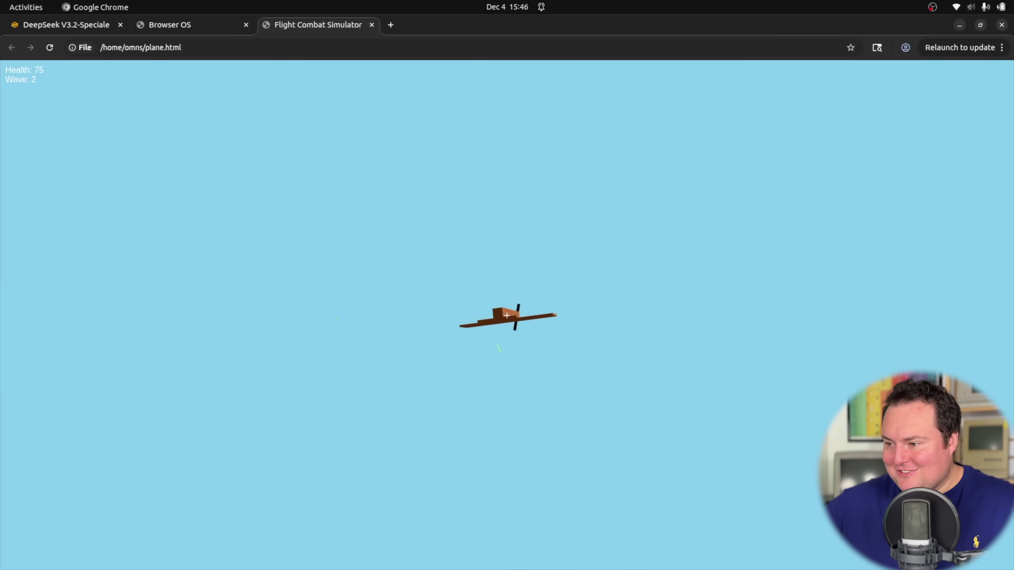
{"action": "key", "text": "w"}
{"action": "key", "text": "space"}
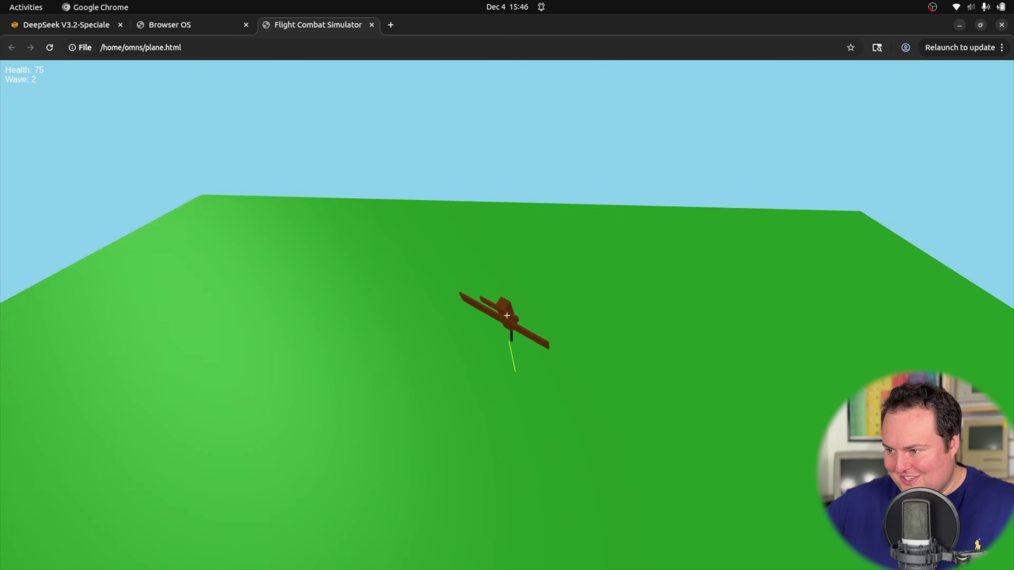
- Attack the red enemy low over the green ground with gunfire and sharp manoeuvres, and finish the Propeller Plane flight
{"action": "key", "text": "d"}
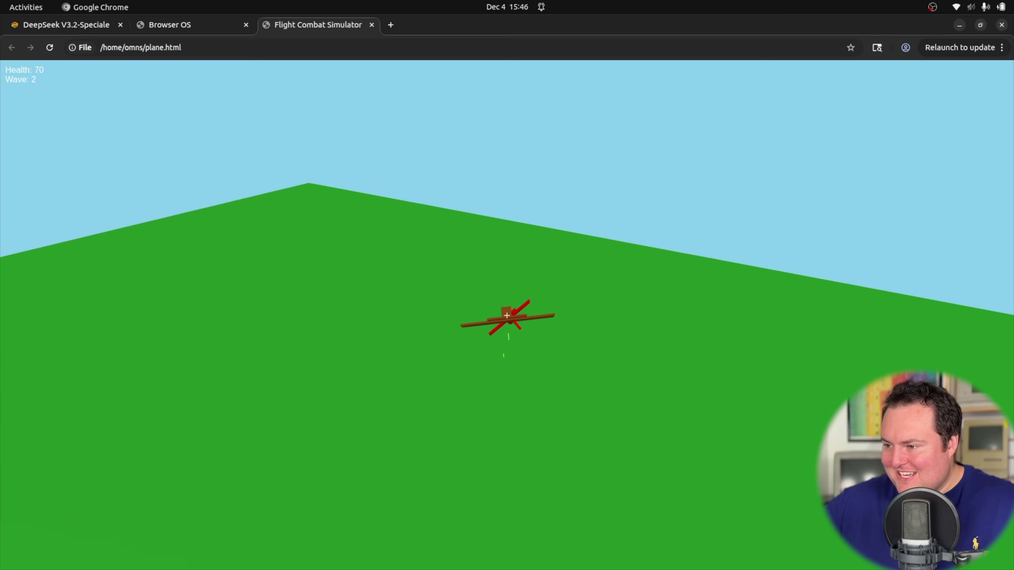
{"action": "key", "text": "s"}
{"action": "key", "text": "w"}
{"action": "key", "text": "space"}
{"action": "key", "text": "a"}
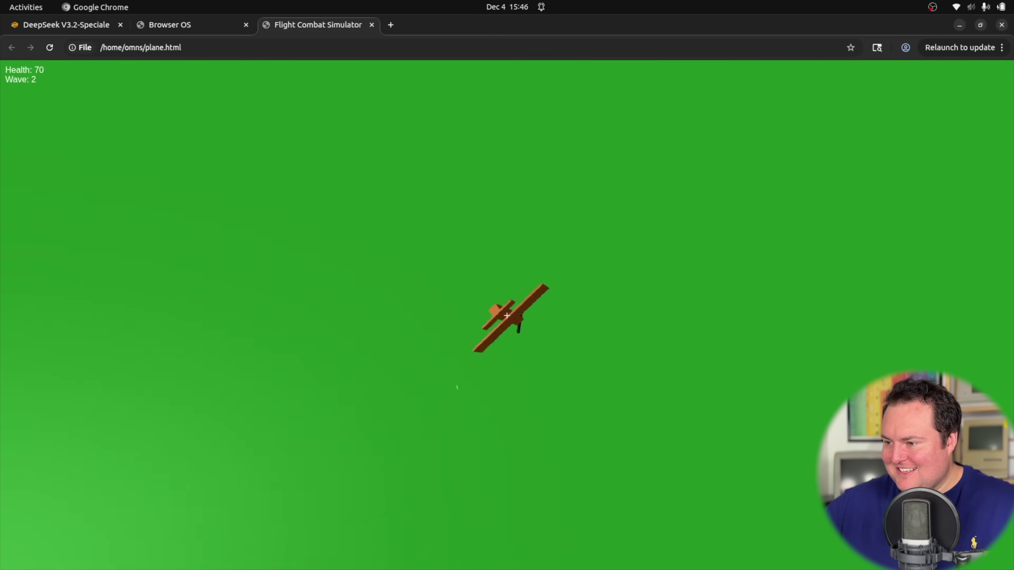
{"action": "key", "text": "s"}
{"action": "key", "text": "d"}
{"action": "key", "text": "space"}
{"action": "key", "text": "w"}
{"action": "key", "text": "s"}
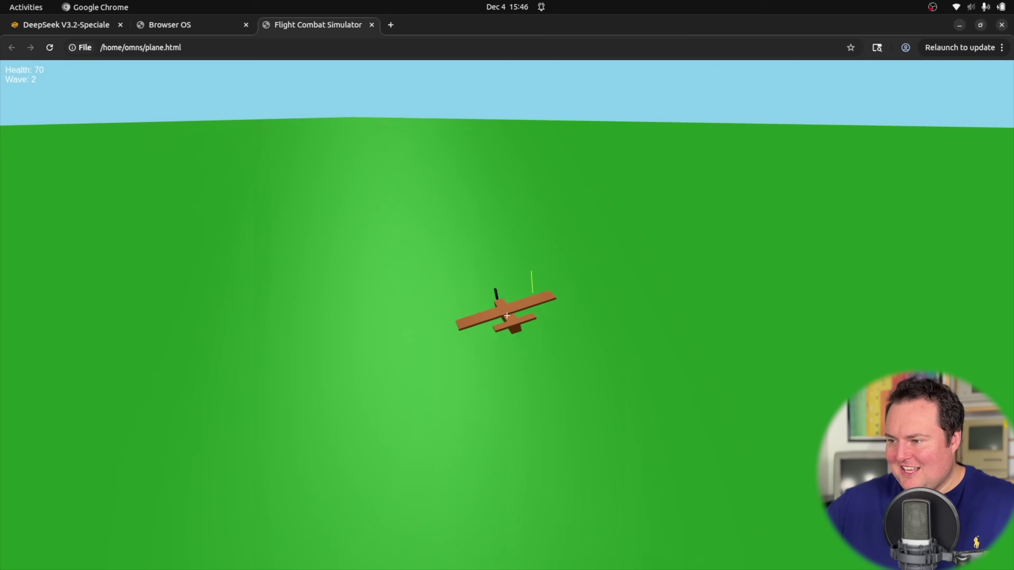
{"action": "key", "text": "s"}
{"action": "key", "text": "space"}
{"action": "key", "text": "w"}
{"action": "key", "text": "d"}
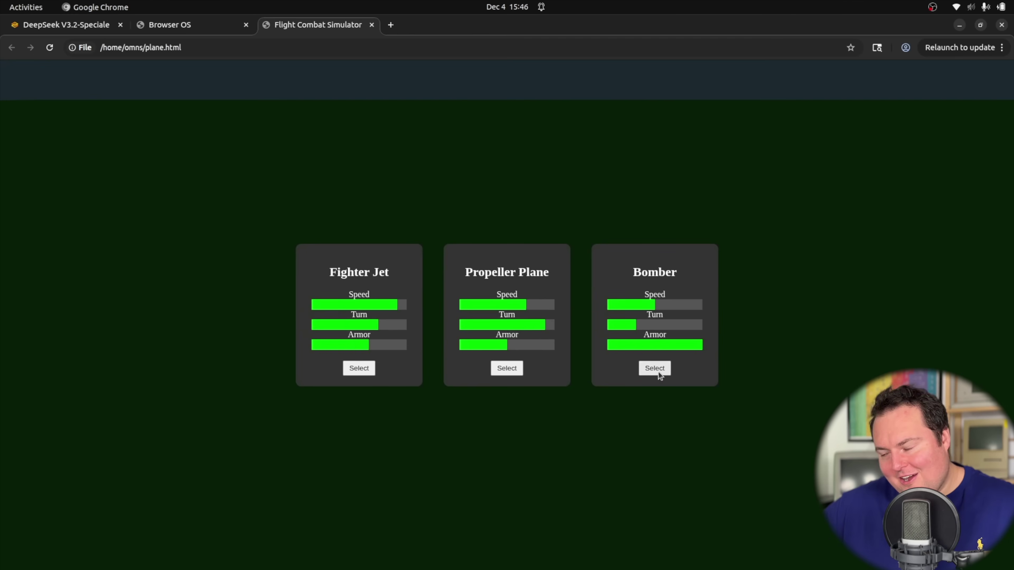
- Start a flight with the Bomber and play through wave 1, testing its turning and pitch
{"action": "left_click", "coordinate": [657, 369]}
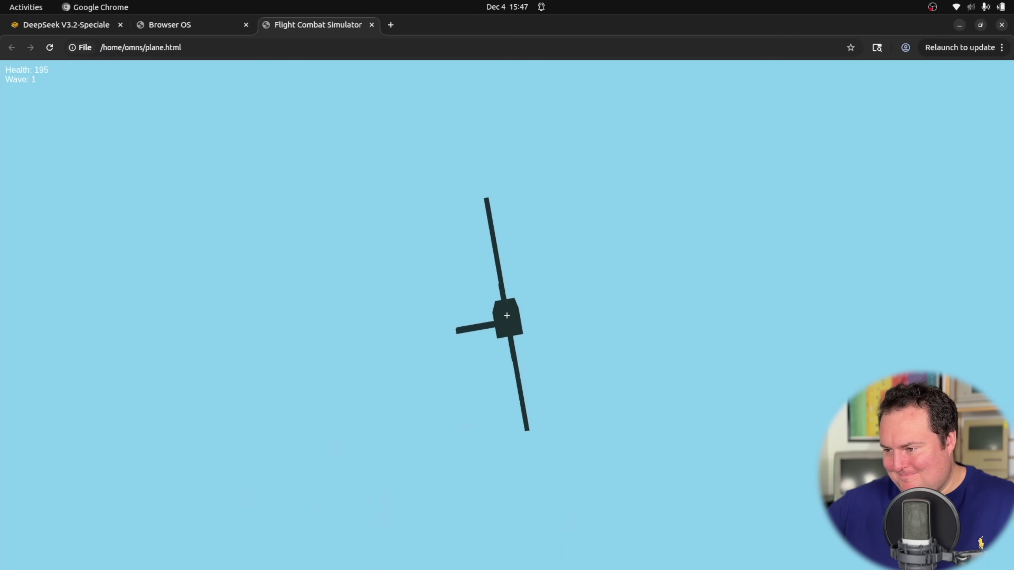
{"action": "key", "text": "a"}
{"action": "key", "text": "s"}
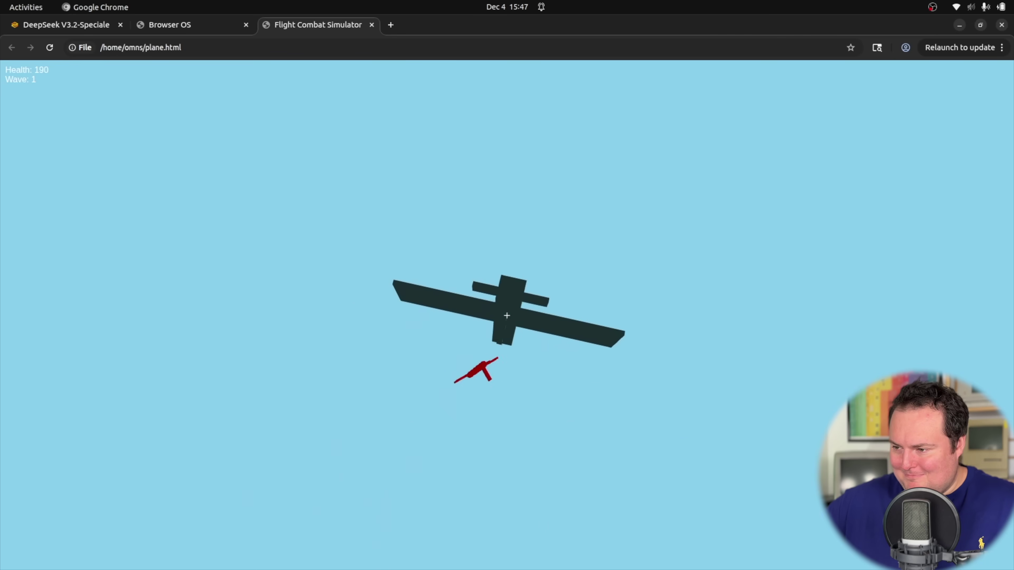
{"action": "key", "text": "d"}
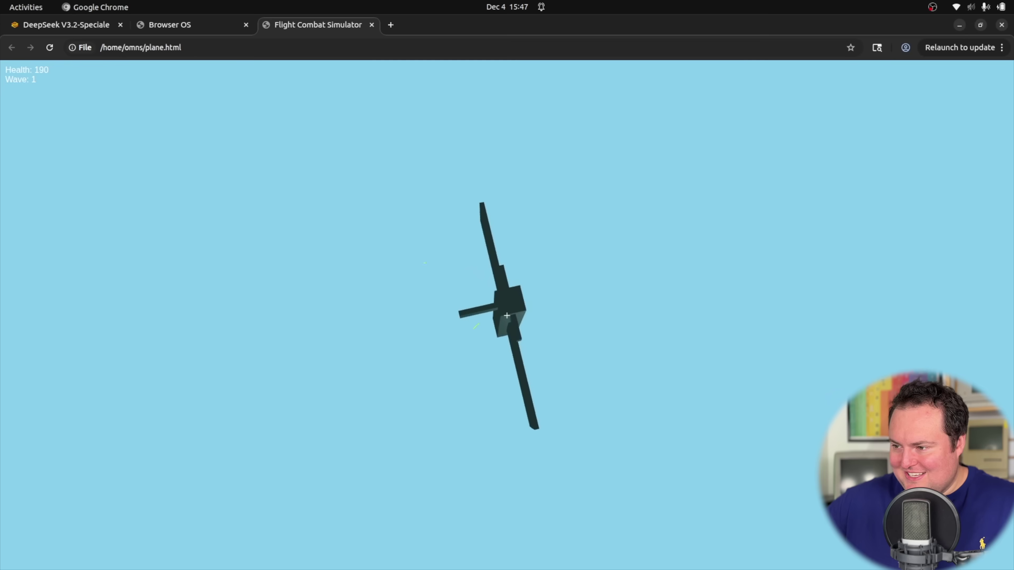
{"action": "key", "text": "a"}
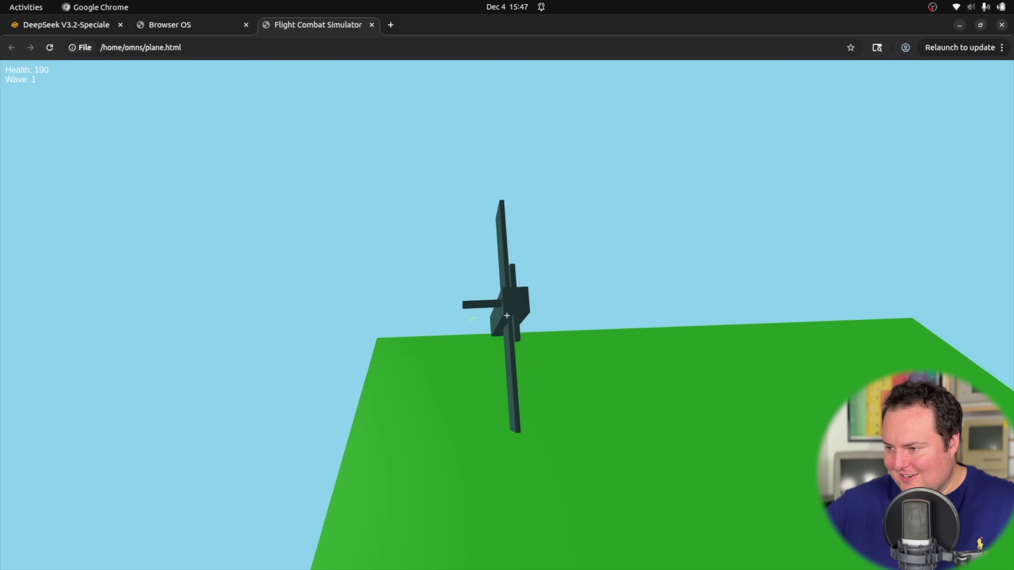
{"action": "key", "text": "w"}
{"action": "key", "text": "w"}
{"action": "key", "text": "d"}
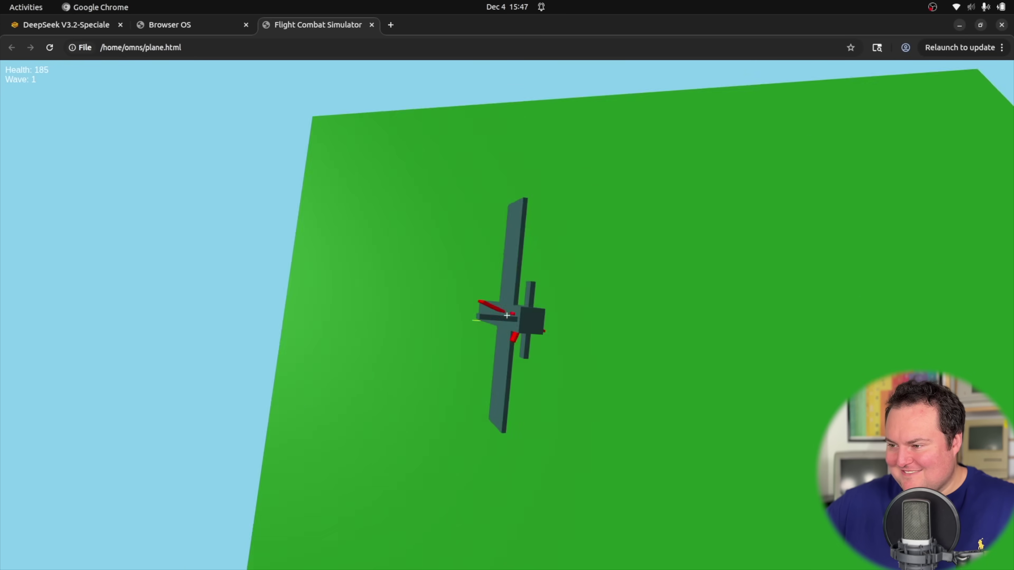
{"action": "key", "text": "s"}
{"action": "key", "text": "a"}
{"action": "key", "text": "w"}
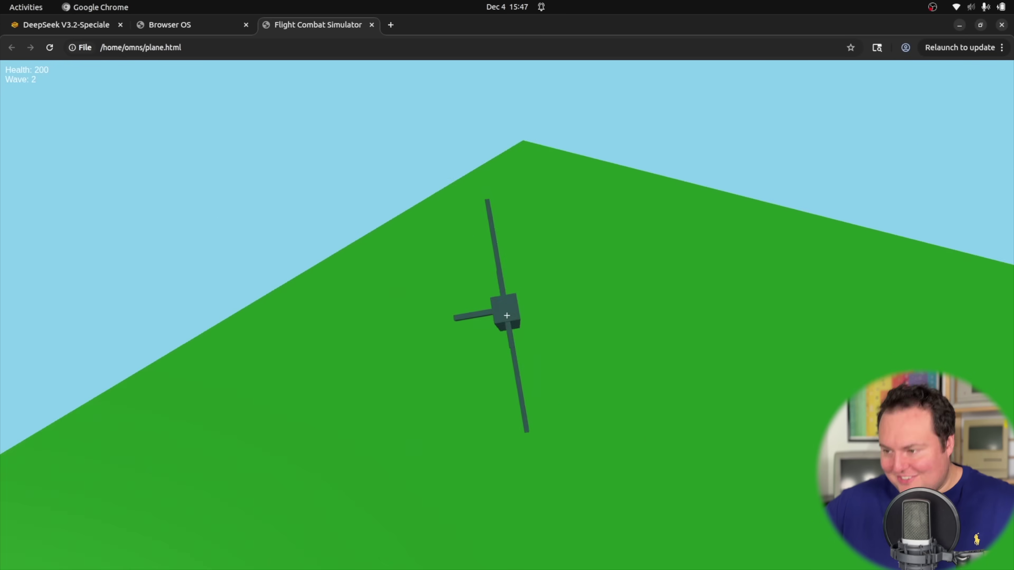
- Begin wave 2 with the Bomber, turning left and changing pitch to go after the red enemy planes
{"action": "key", "text": "s"}
{"action": "key", "text": "a"}
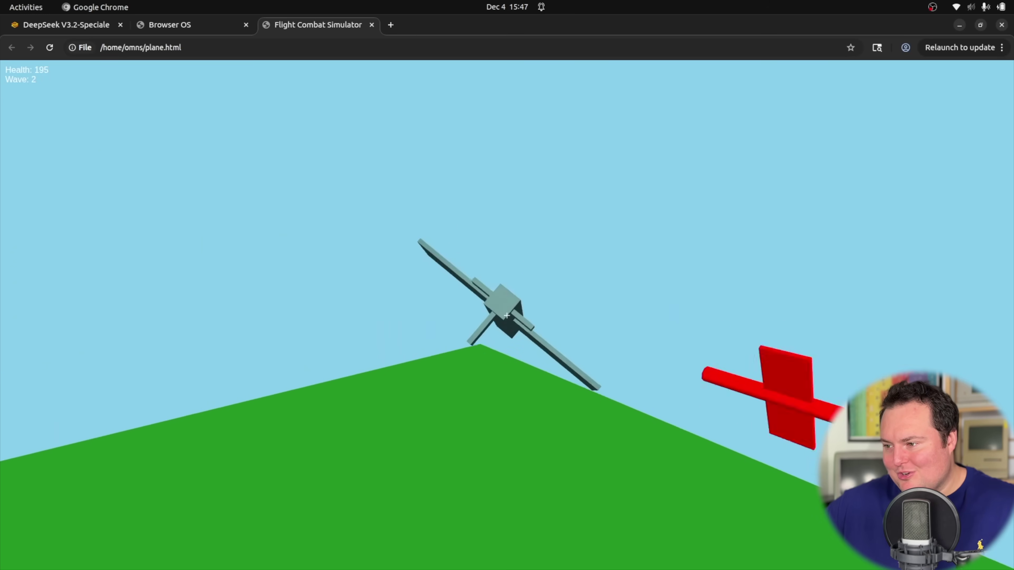
{"action": "key", "text": "w"}
{"action": "key", "text": "s"}
{"action": "key", "text": "s"}
{"action": "key", "text": "a"}
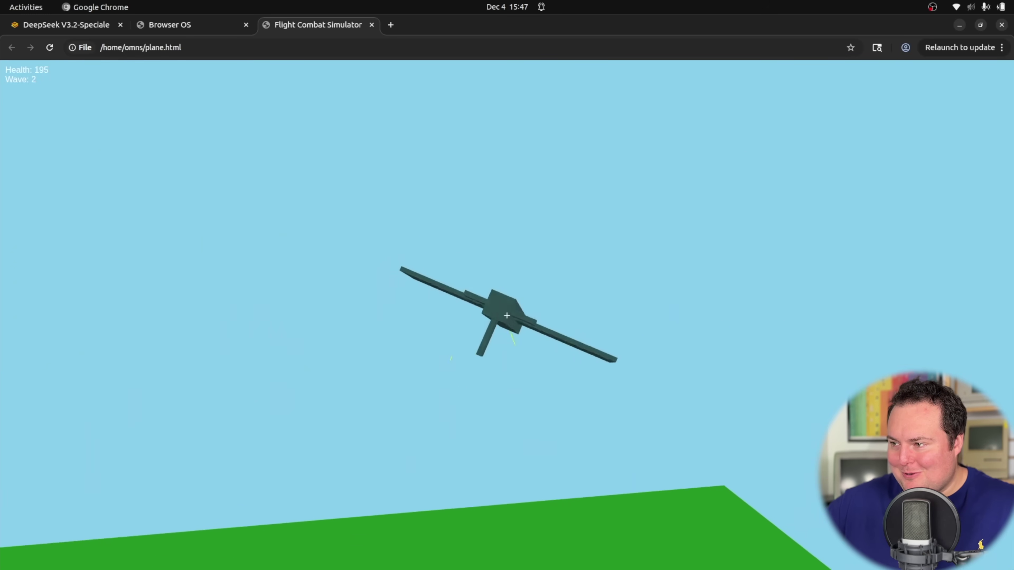
{"action": "key", "text": "a"}
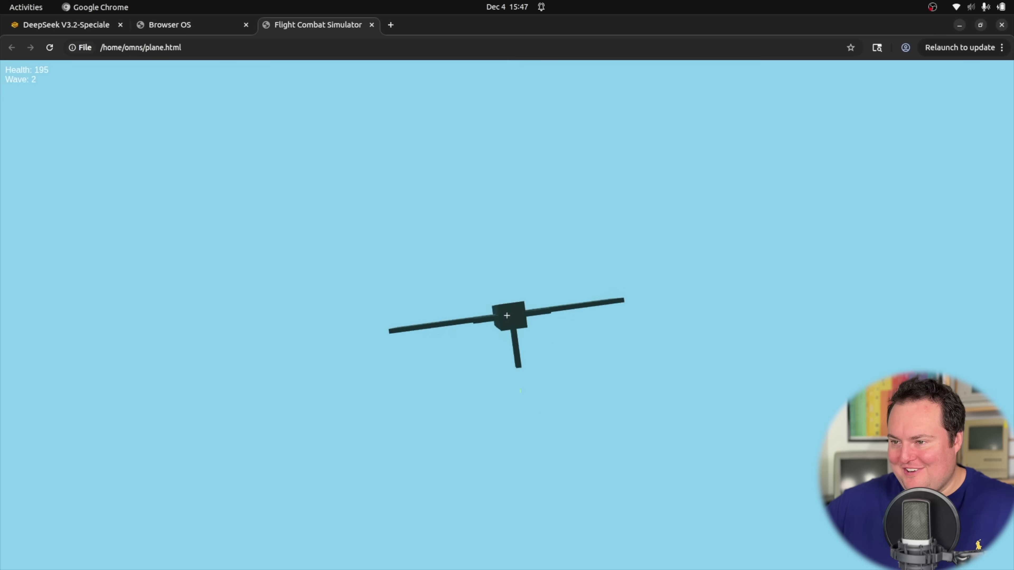
{"action": "key", "text": "s"}
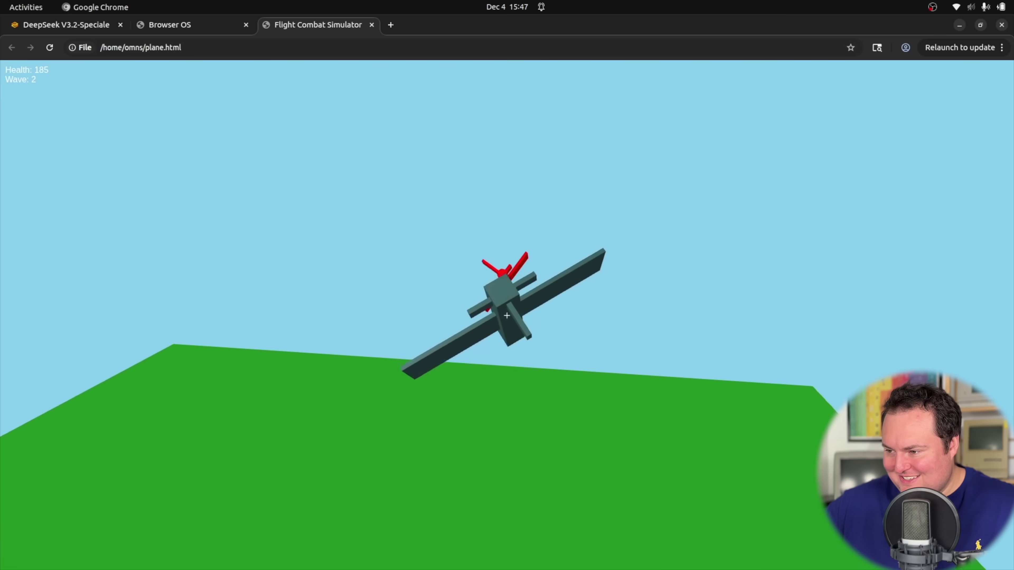
- Swing the Bomber right and left over the ground and back into the sky to chase the wave 2 enemy
{"action": "key", "text": "d"}
{"action": "key", "text": "d"}
{"action": "key", "text": "s"}
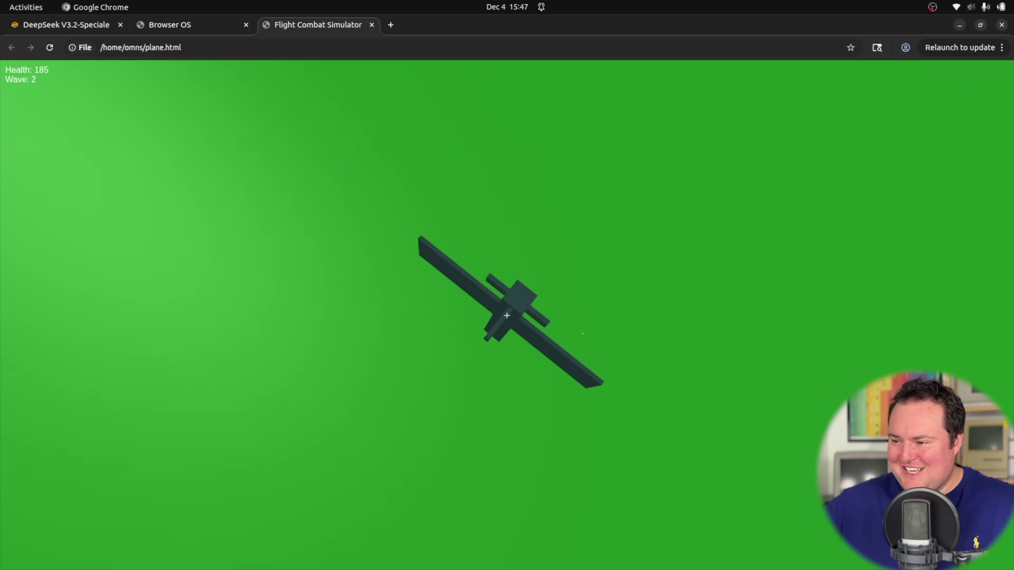
{"action": "key", "text": "a"}
{"action": "key", "text": "d"}
{"action": "key", "text": "a"}
{"action": "key", "text": "s"}
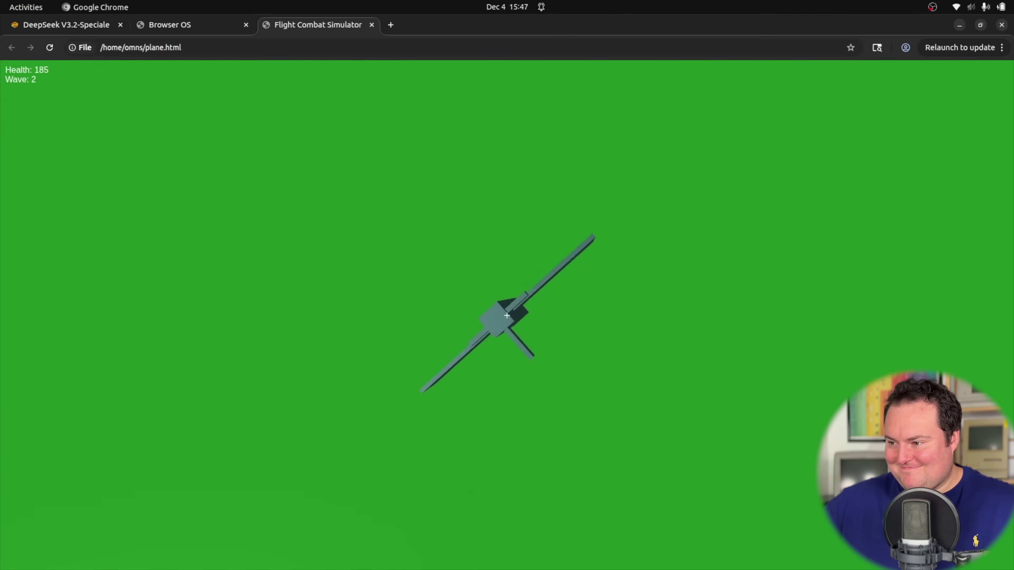
{"action": "key", "text": "s"}
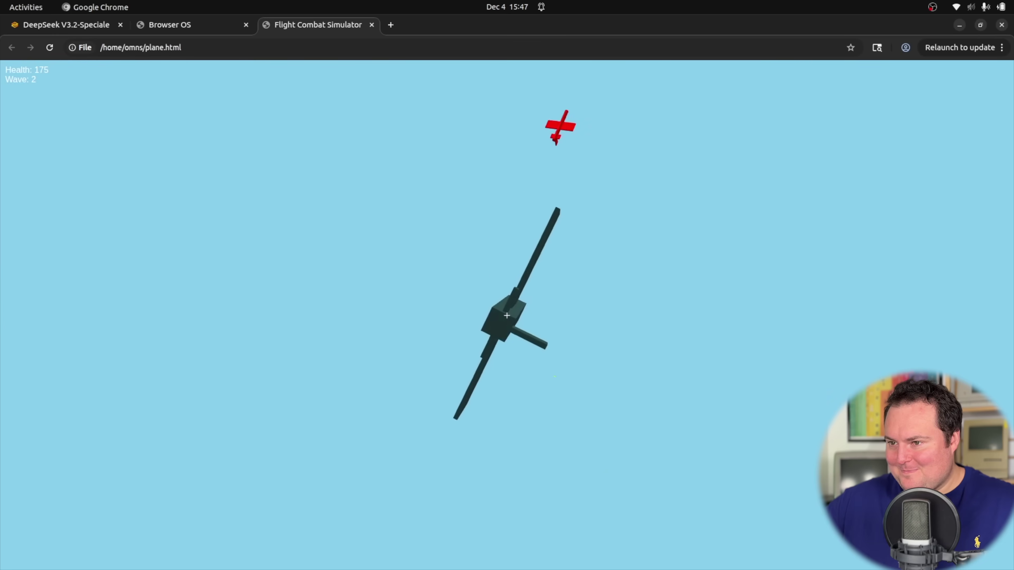
{"action": "key", "text": "a"}
{"action": "key", "text": "a"}
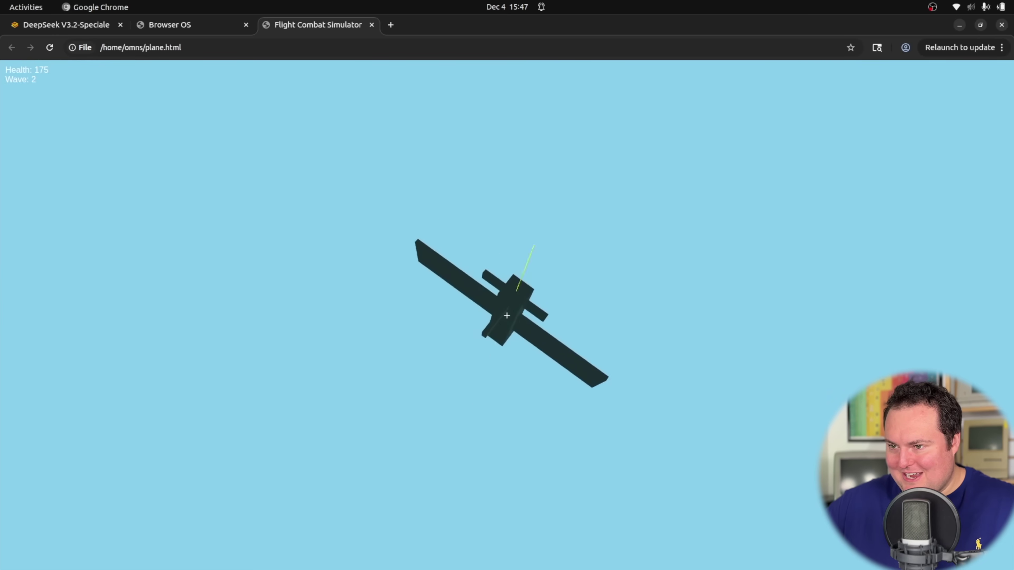
- Manoeuvre the Bomber around the nearby red enemy above the ground, and finish the flight at the aircraft selection
{"action": "key", "text": "s"}
{"action": "key", "text": "d"}
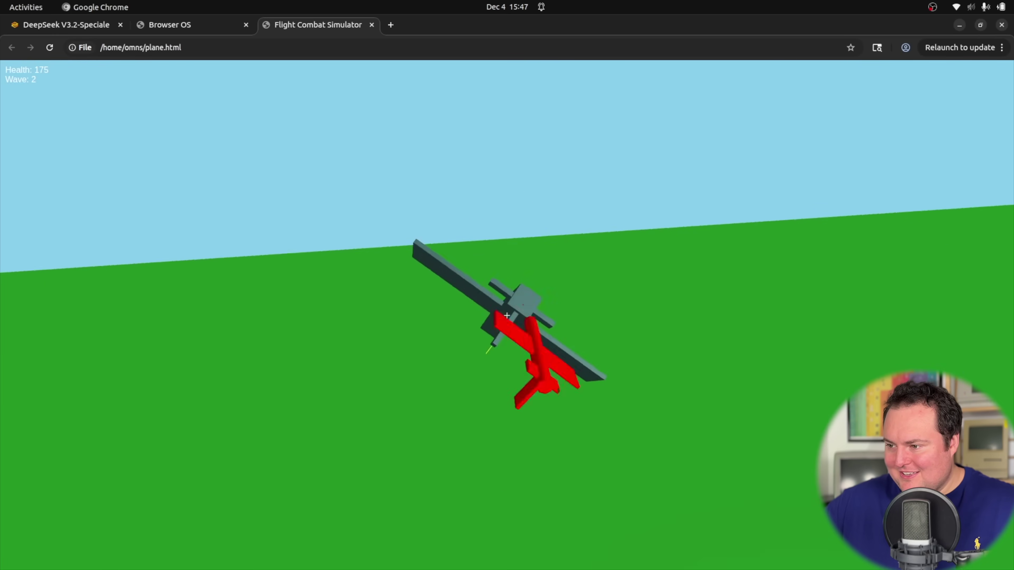
{"action": "key", "text": "s"}
{"action": "key", "text": "a"}
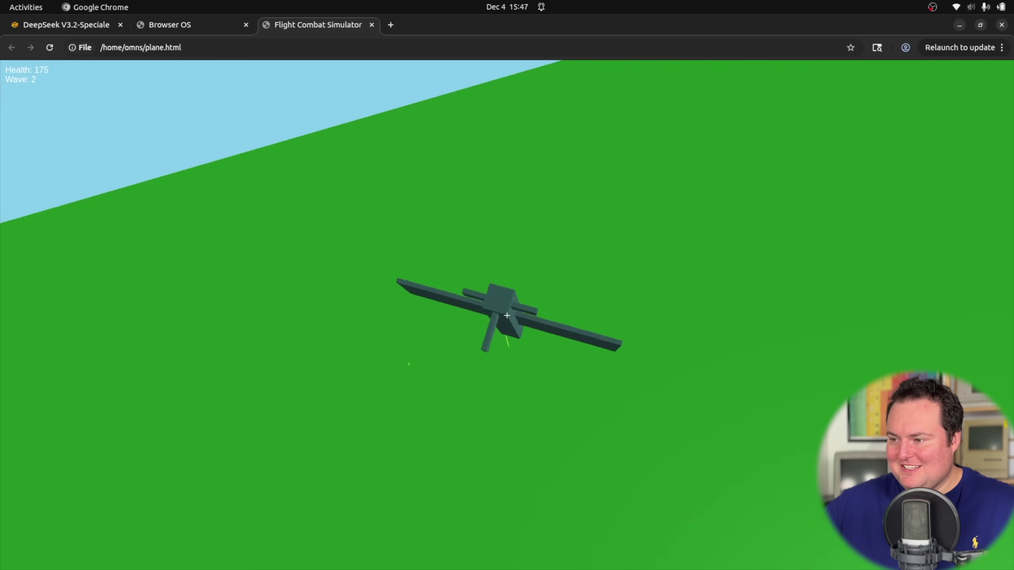
{"action": "key", "text": "s"}
{"action": "key", "text": "a"}
{"action": "key", "text": "s"}
{"action": "key", "text": "a"}
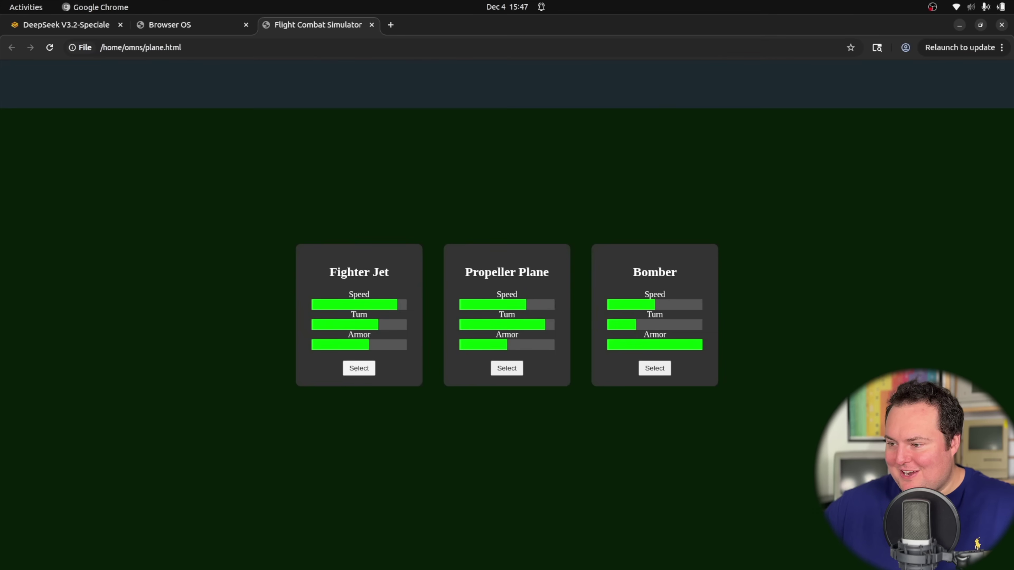
- Start another flight with the Fighter Jet in the flight combat simulator
{"action": "left_click", "coordinate": [357, 369]}
{"action": "left_click", "coordinate": [507, 315]}
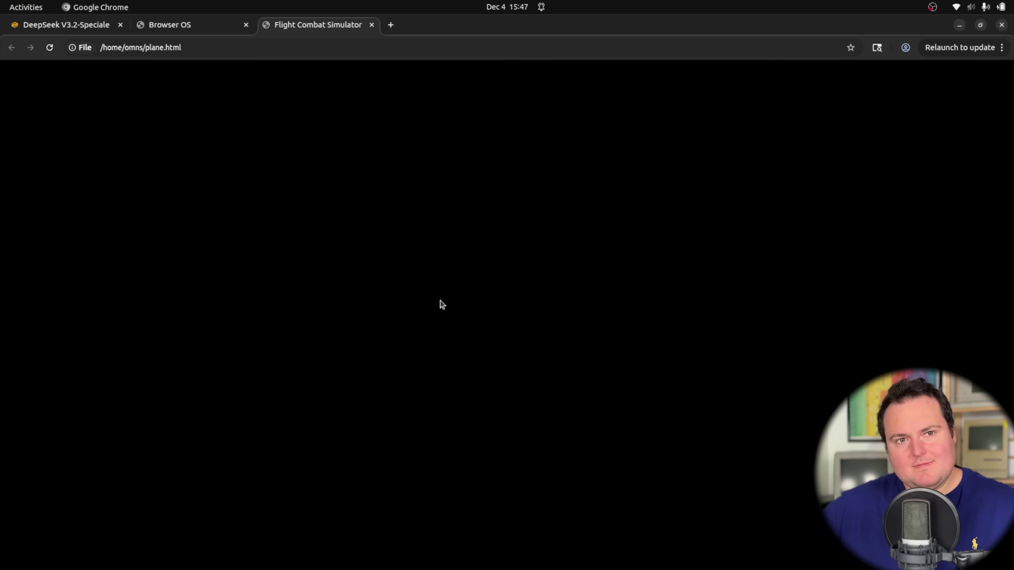
{"action": "left_click", "coordinate": [442, 305]}
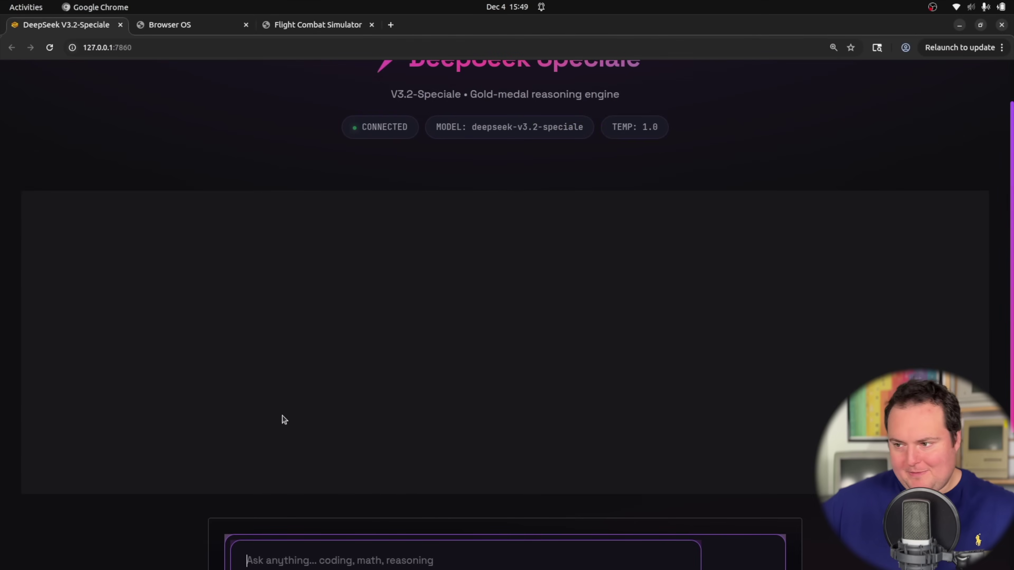
- Send the DeepSeek Speciale chat the copied prompt for a C++ 3D racing game with first-person view, low-poly rally style and Start/Exit menu
{"action": "key", "text": "ctrl+v"}
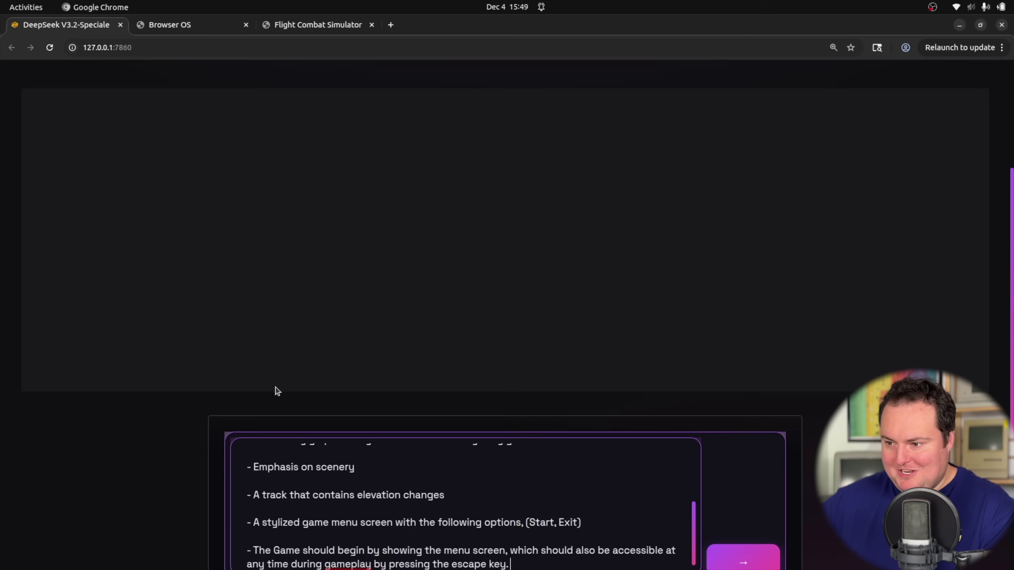
{"action": "scroll", "coordinate": [345, 468], "scroll_direction": "up", "scroll_amount": 5}
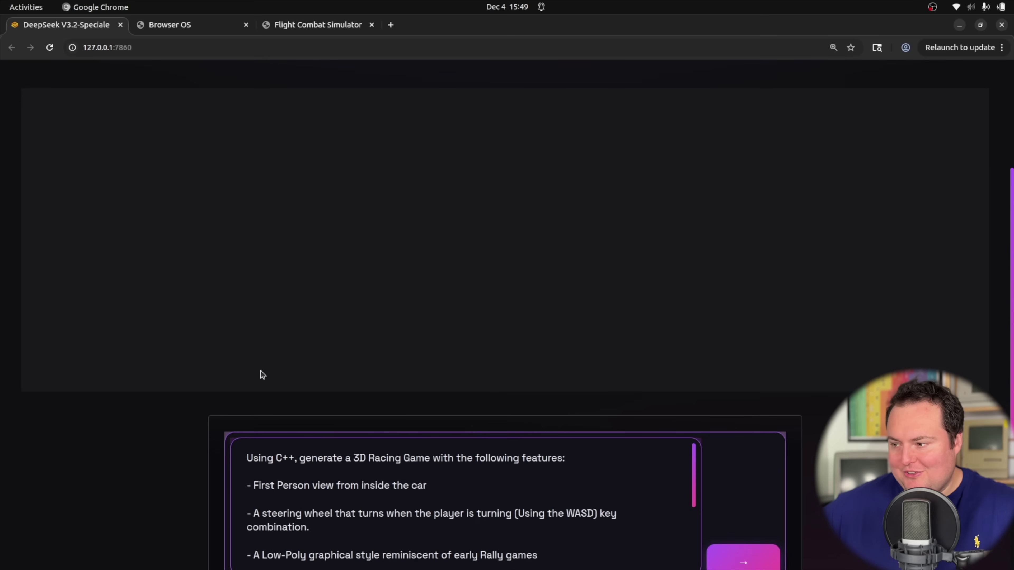
{"action": "left_click", "coordinate": [746, 545]}
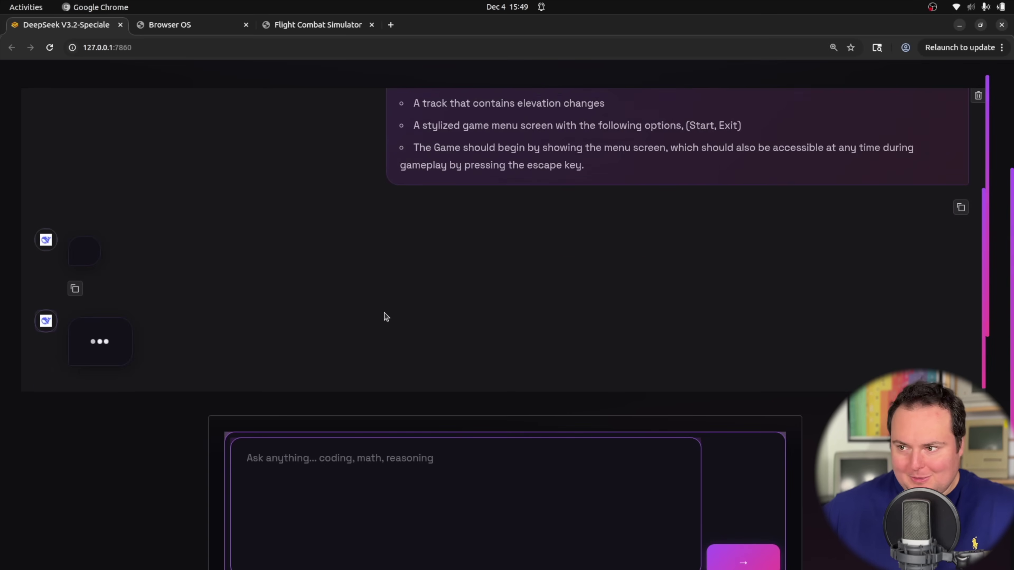
{"action": "scroll", "coordinate": [387, 316], "scroll_direction": "up", "scroll_amount": 4}
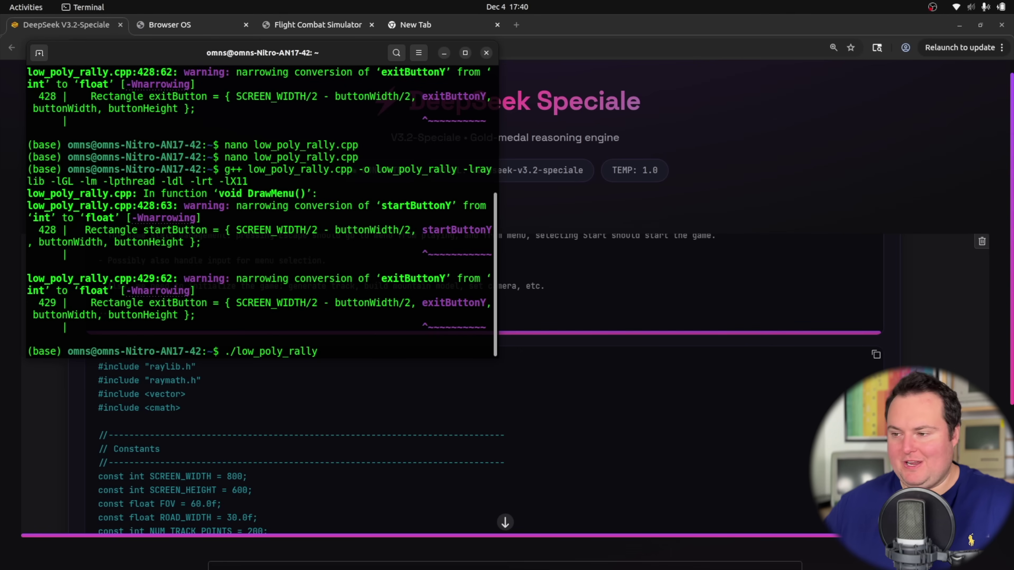
- Run ./low_poly_rally in the terminal, start a race and test acceleration and steering both ways before returning to the game menu
{"action": "key", "text": "Return"}
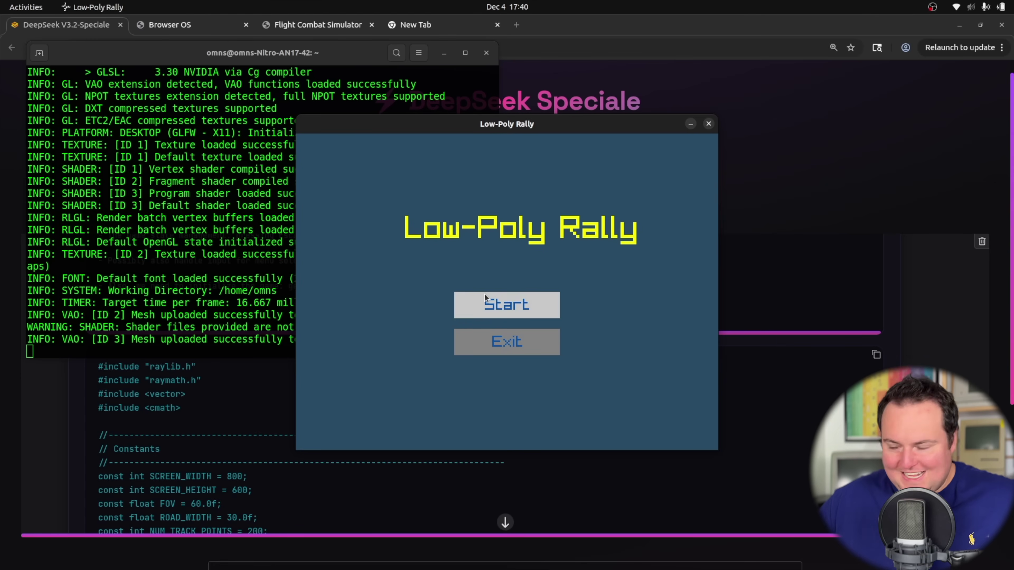
{"action": "left_click", "coordinate": [468, 306]}
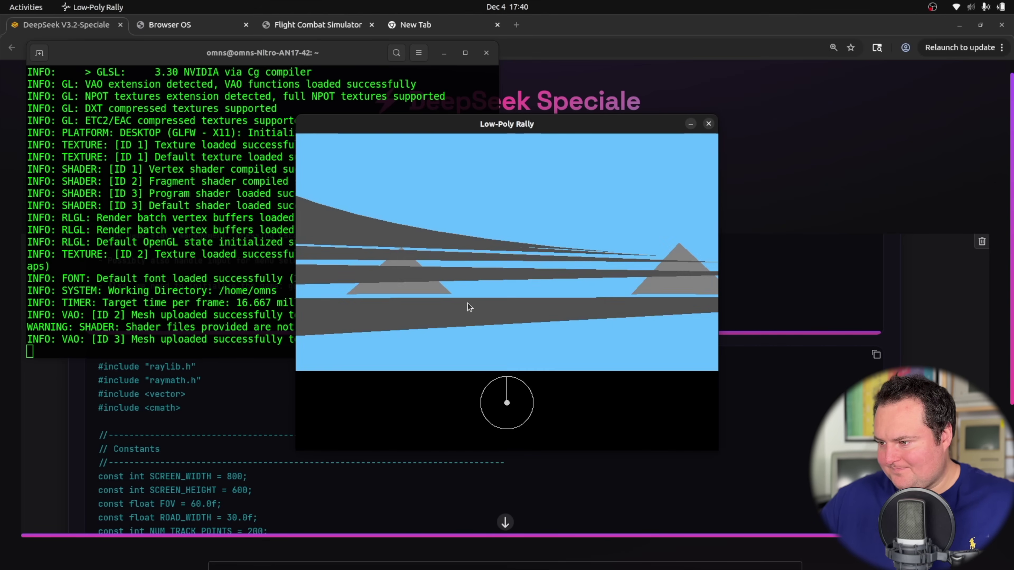
{"action": "key", "text": "w"}
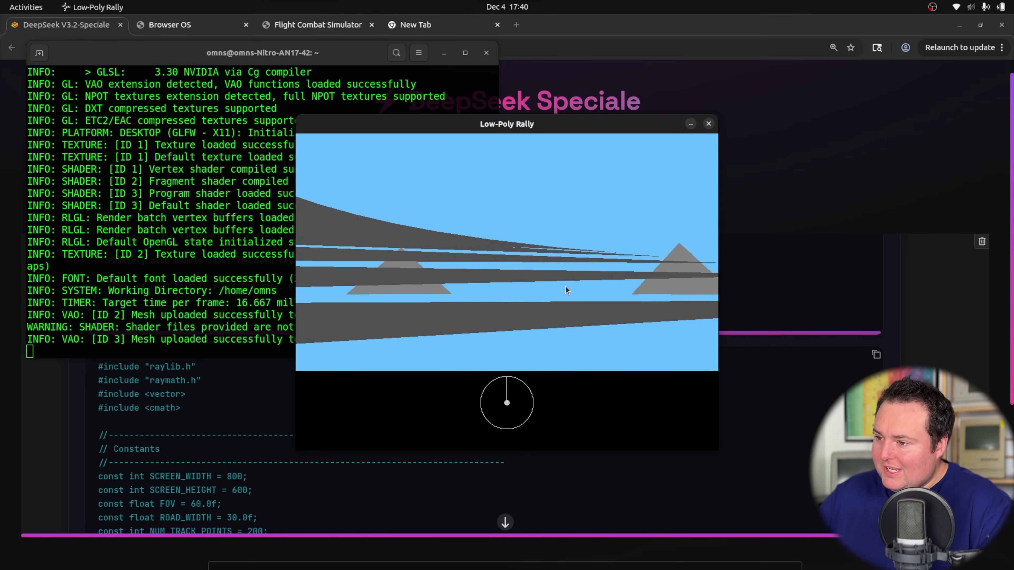
{"action": "key", "text": "d"}
{"action": "key", "text": "a"}
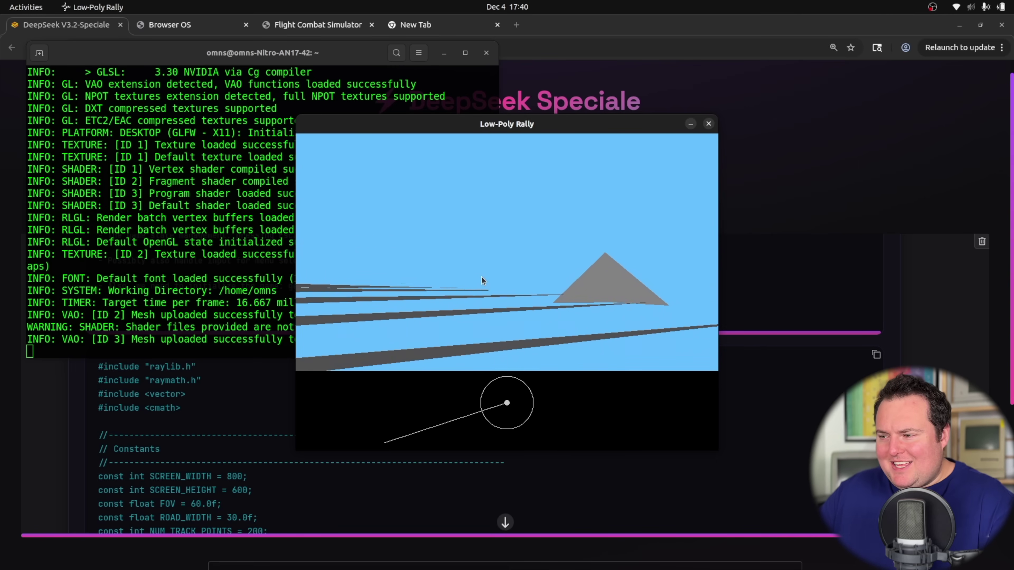
{"action": "key", "text": "d"}
{"action": "key", "text": "d"}
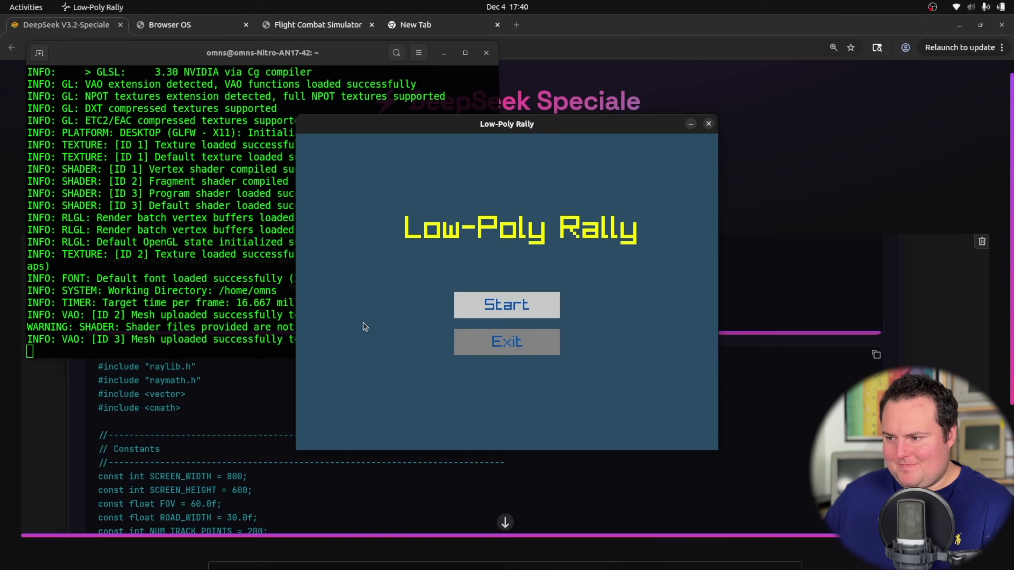
- Start the Low-Poly Rally race again and keep steering left to test the steering wheel and view the track
{"action": "left_click", "coordinate": [515, 306]}
{"action": "key", "text": "a"}
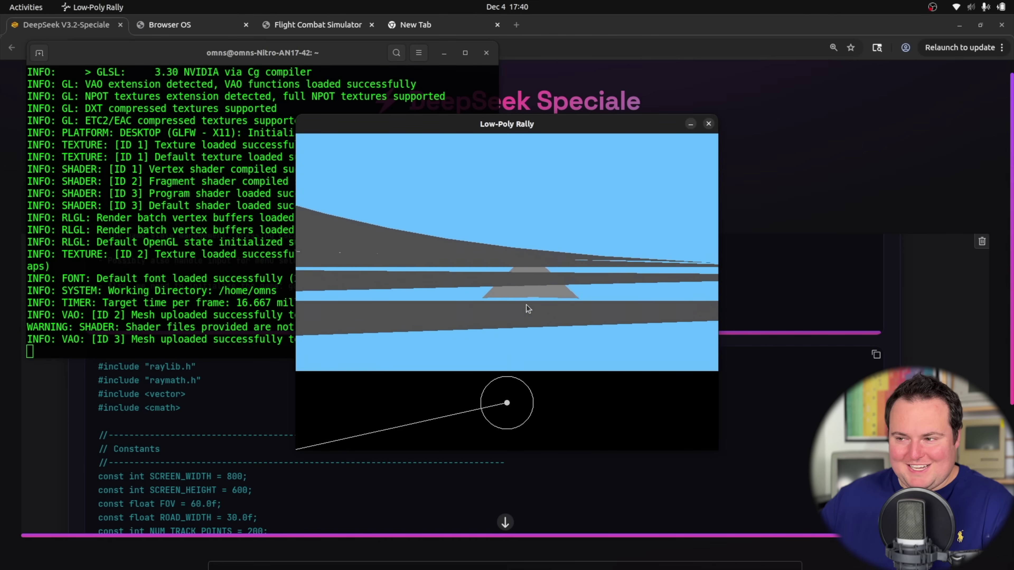
{"action": "key", "text": "a"}
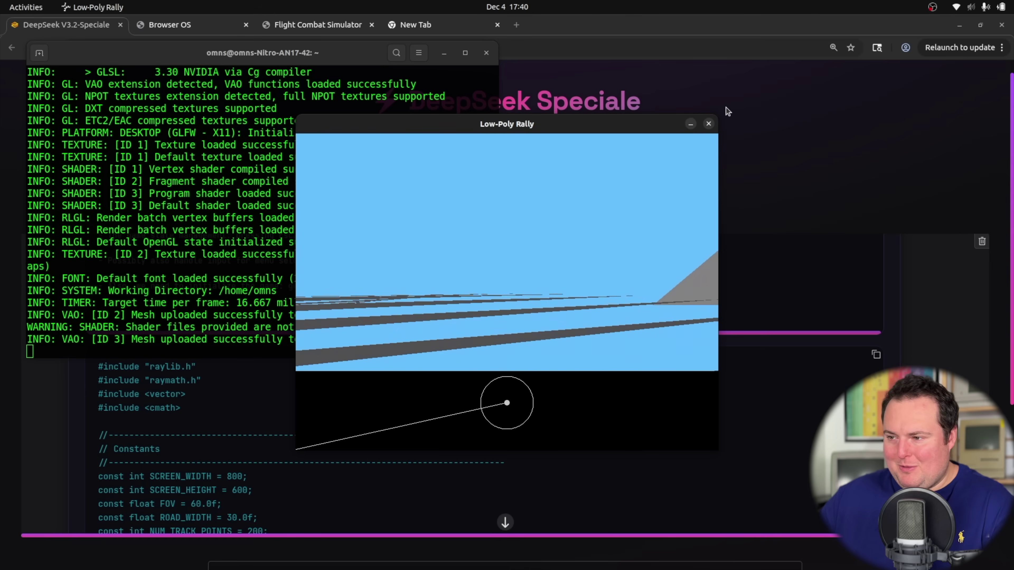
{"action": "key", "text": "a"}
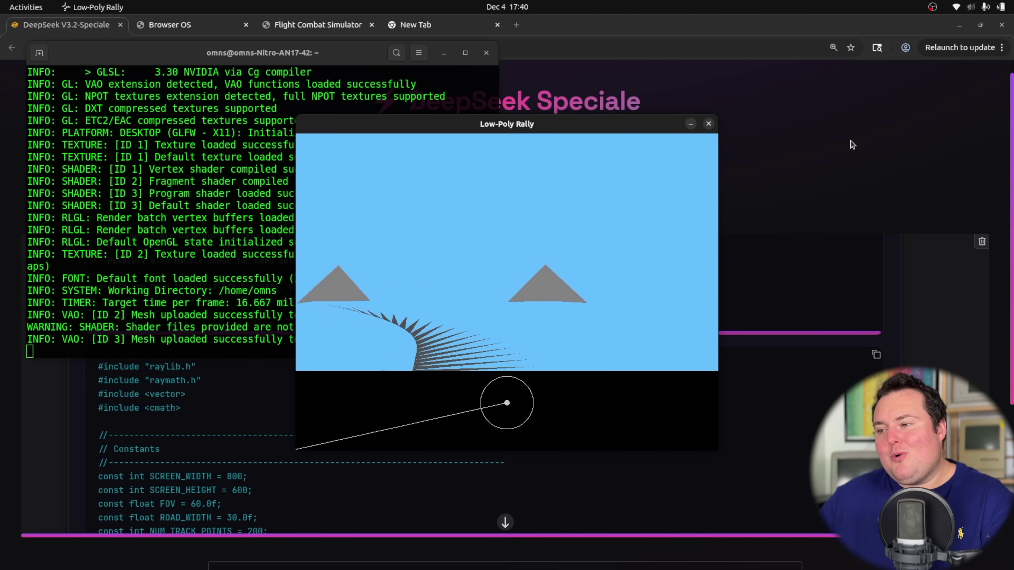
{"action": "key", "text": "a"}
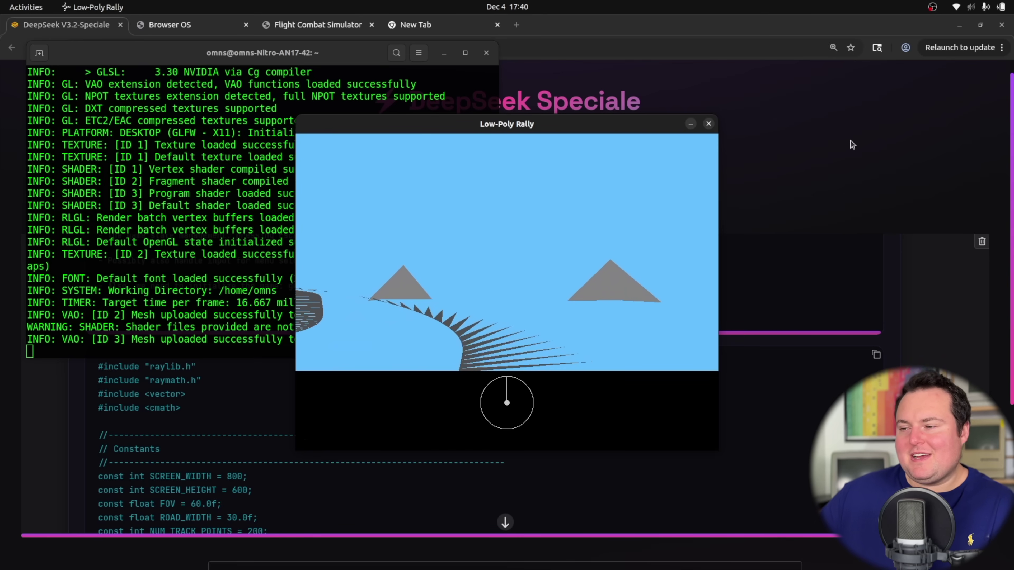
{"action": "key", "text": "a"}
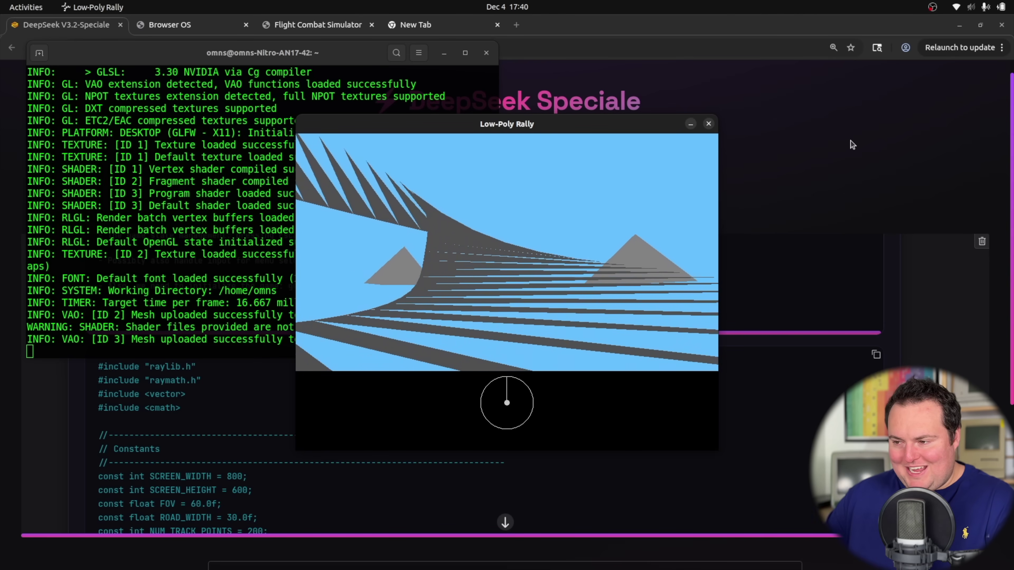
- Drive forward along the striped track, test the reverse control and keep turning the car left past the grey mountains
{"action": "key", "text": "w"}
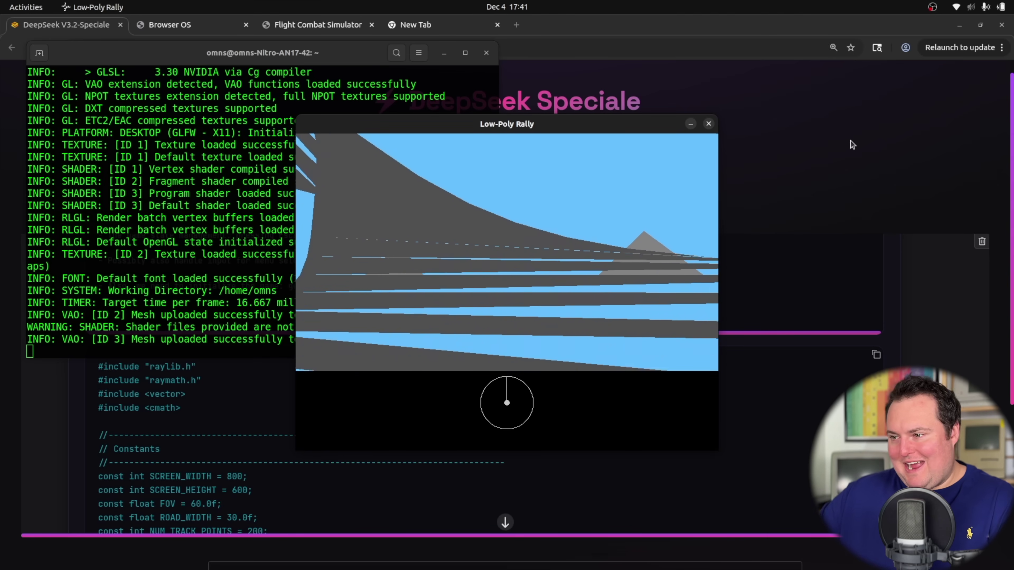
{"action": "key", "text": "a"}
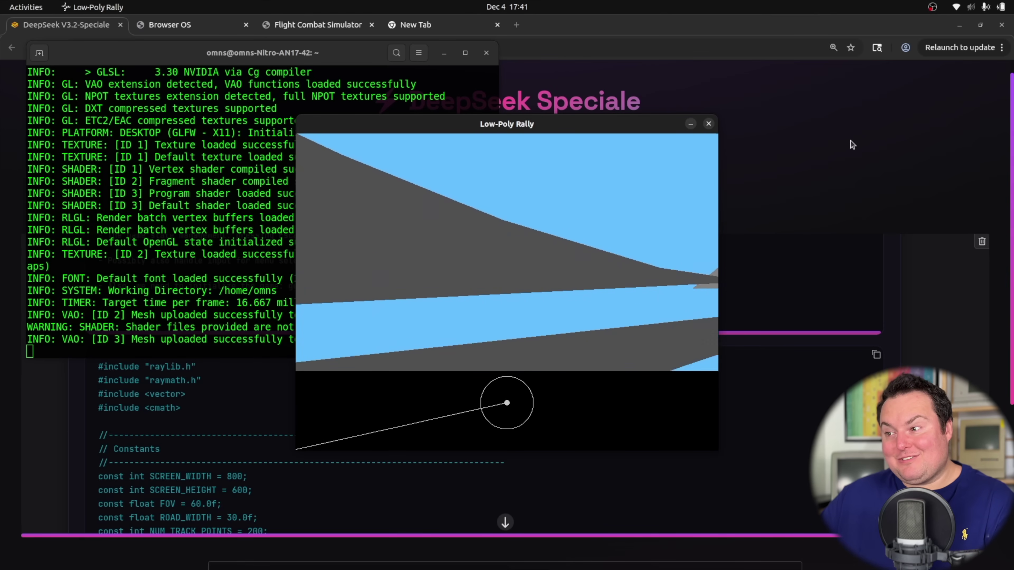
{"action": "key", "text": "s"}
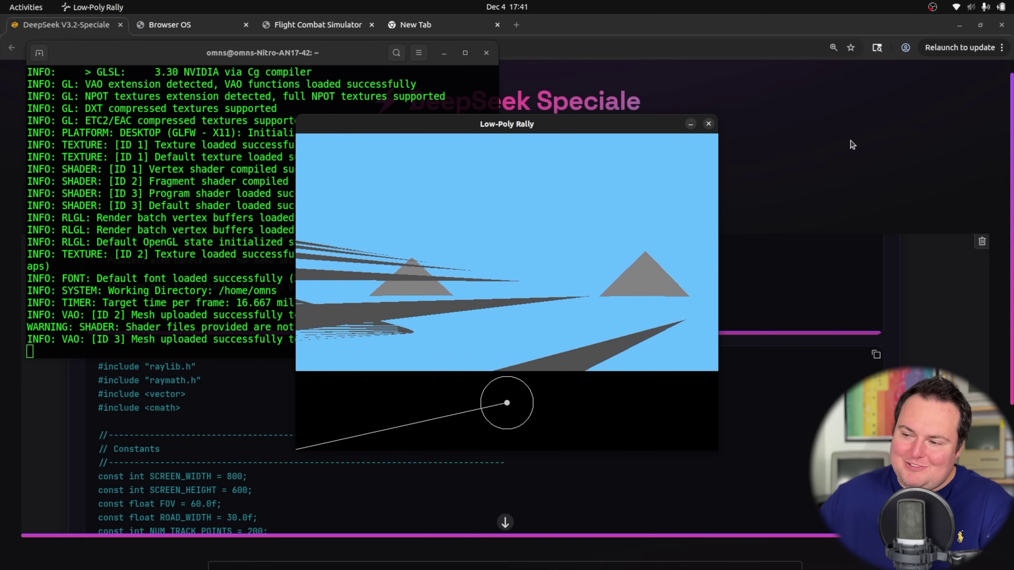
{"action": "key", "text": "a"}
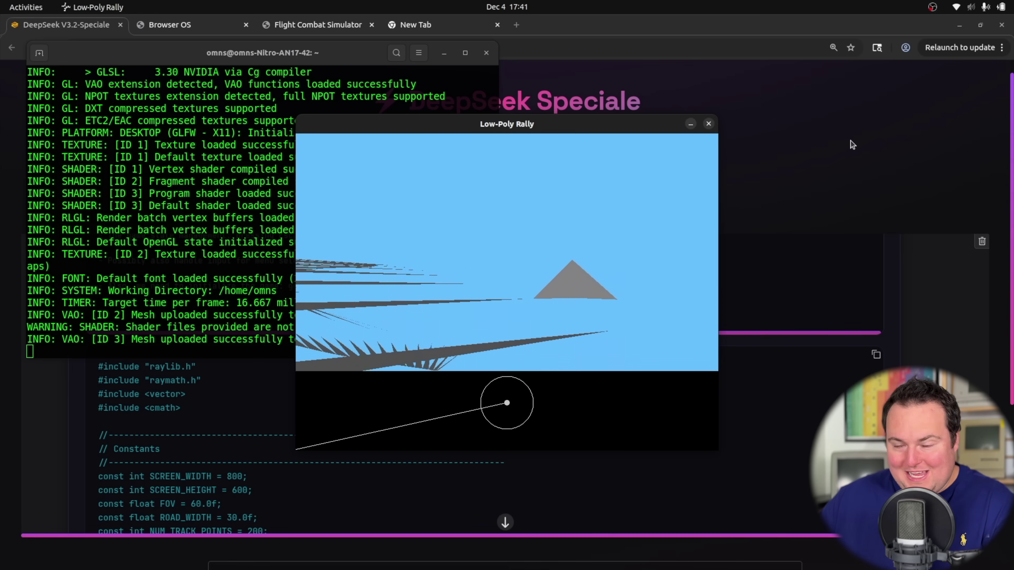
{"action": "key", "text": "a"}
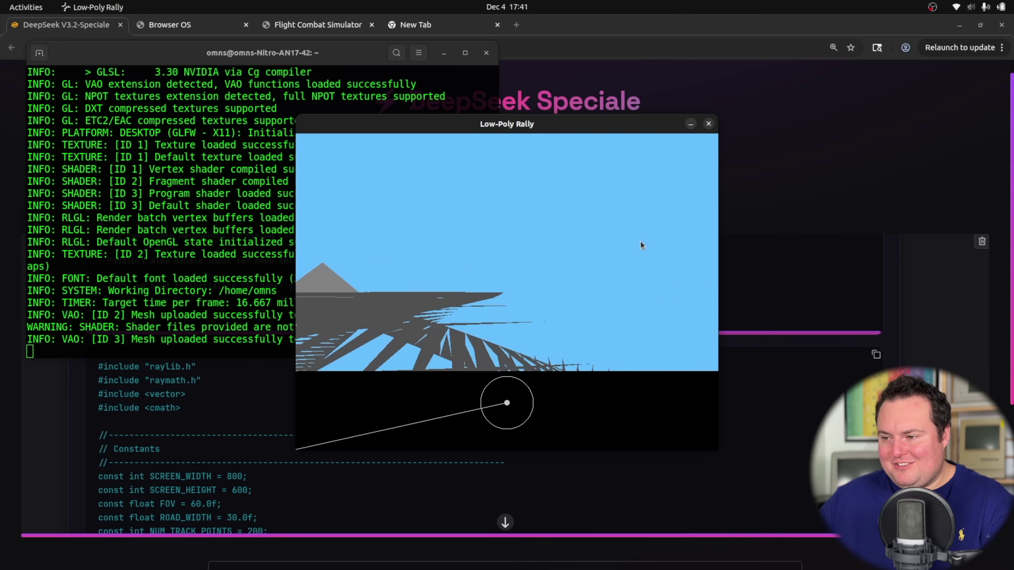
{"action": "key", "text": "a"}
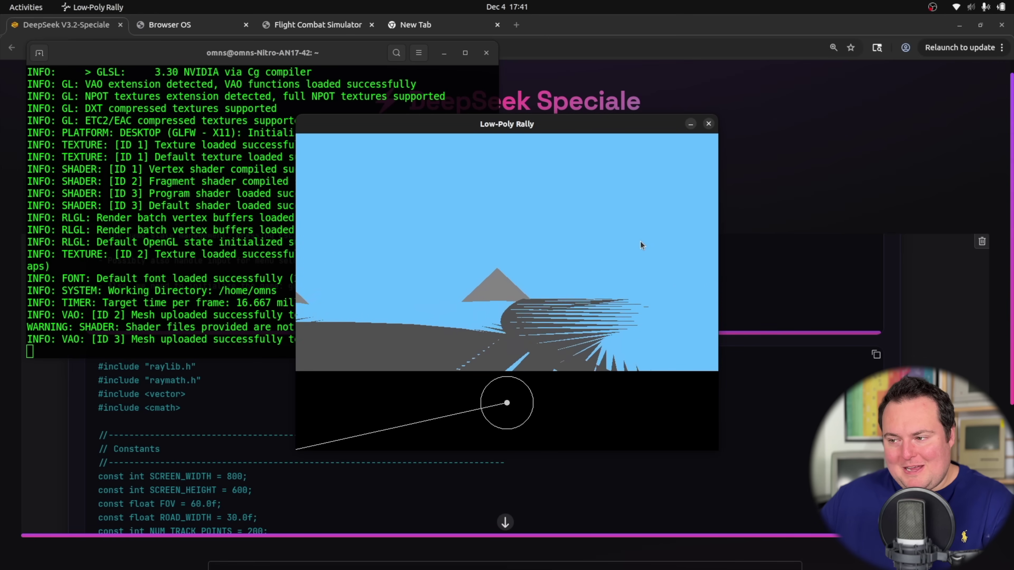
- Continue turning left along the rally track, finishing with a brief steer to the right
{"action": "key", "text": "a"}
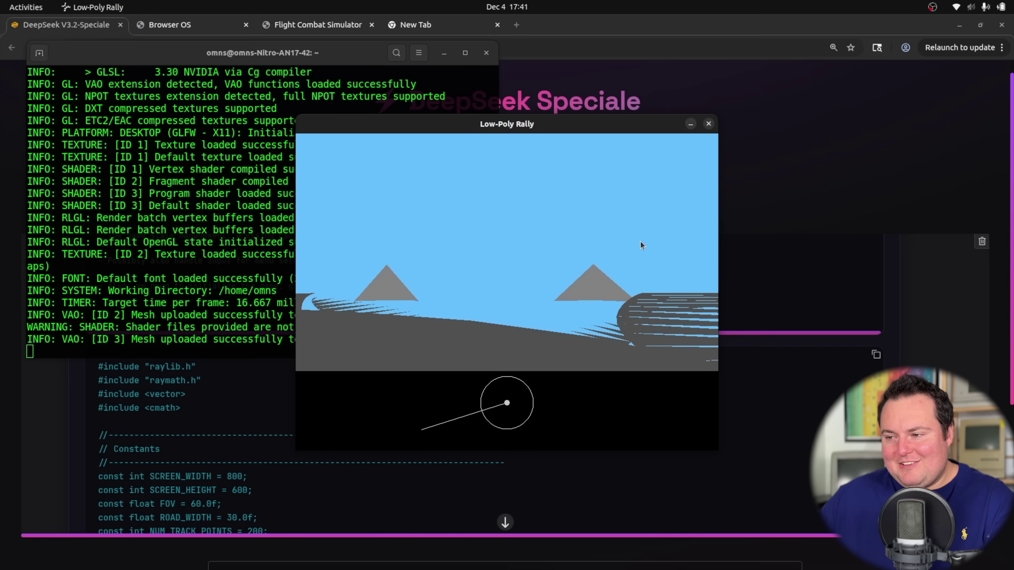
{"action": "key", "text": "a"}
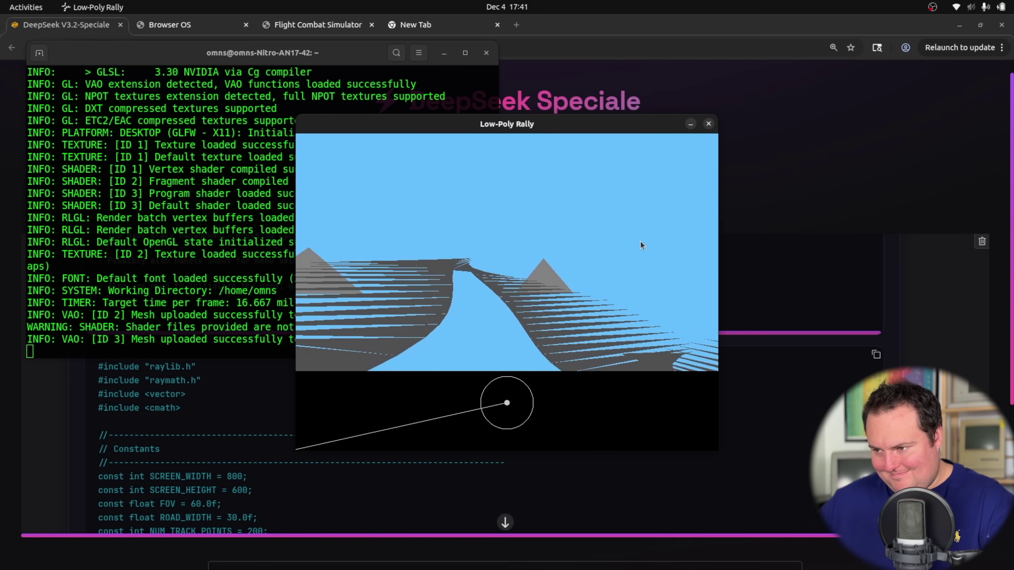
{"action": "key", "text": "a"}
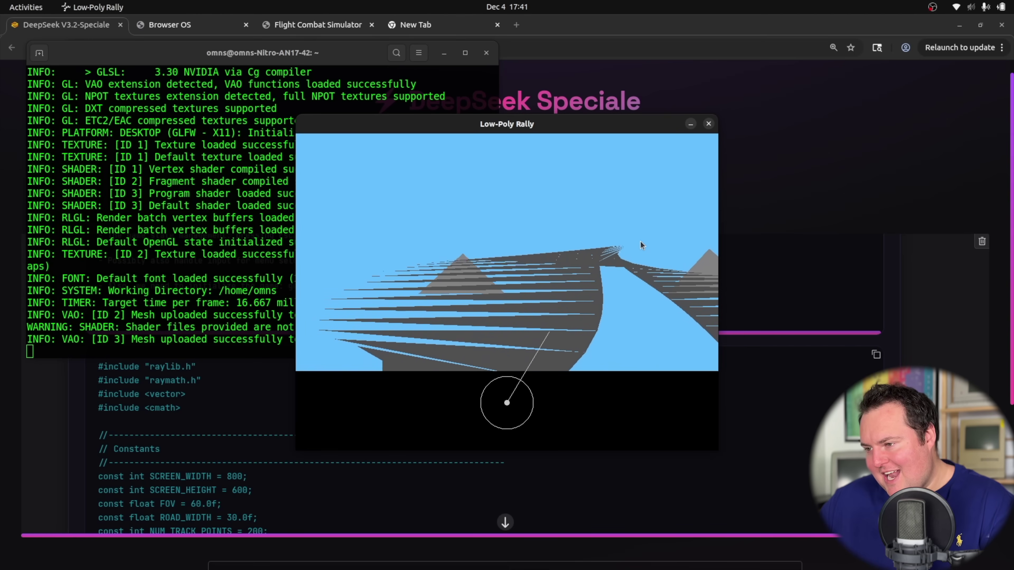
{"action": "key", "text": "a"}
{"action": "key", "text": "d"}
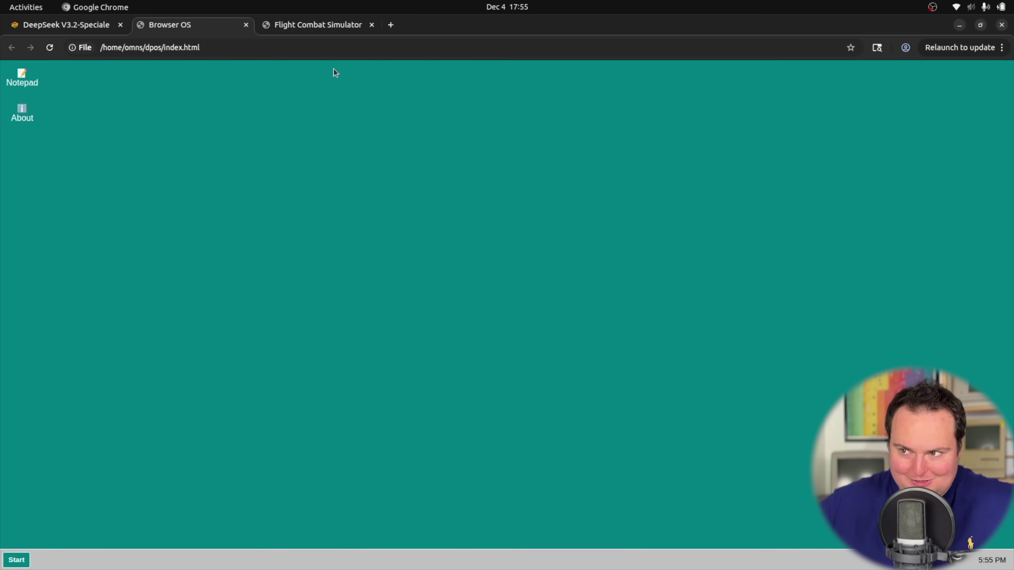
- Return to the Flight Combat Simulator, start a flight with the Propeller Plane and turn it left and right near the red enemy
{"action": "left_click", "coordinate": [328, 24]}
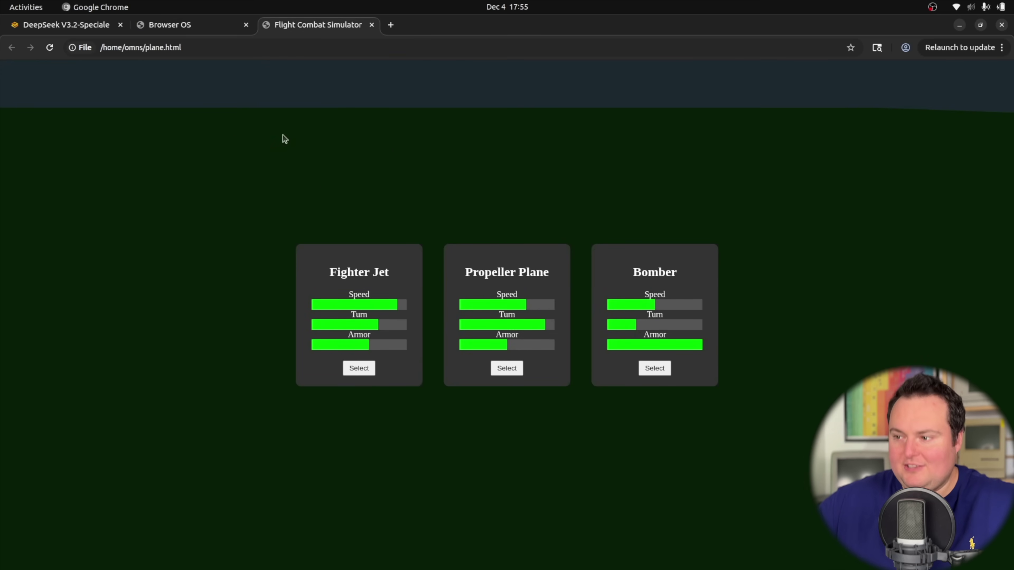
{"action": "left_click", "coordinate": [507, 368]}
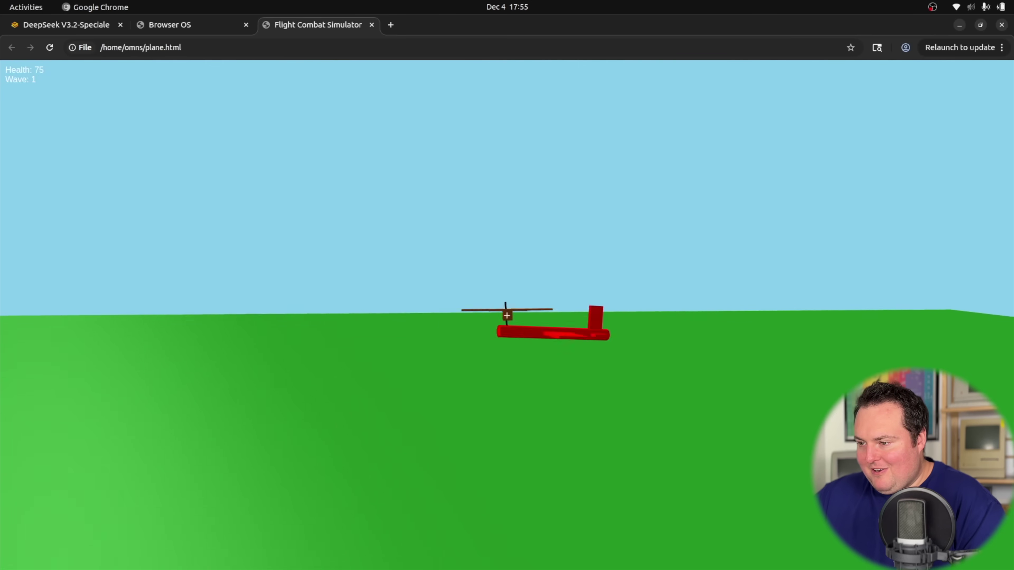
{"action": "key", "text": "a"}
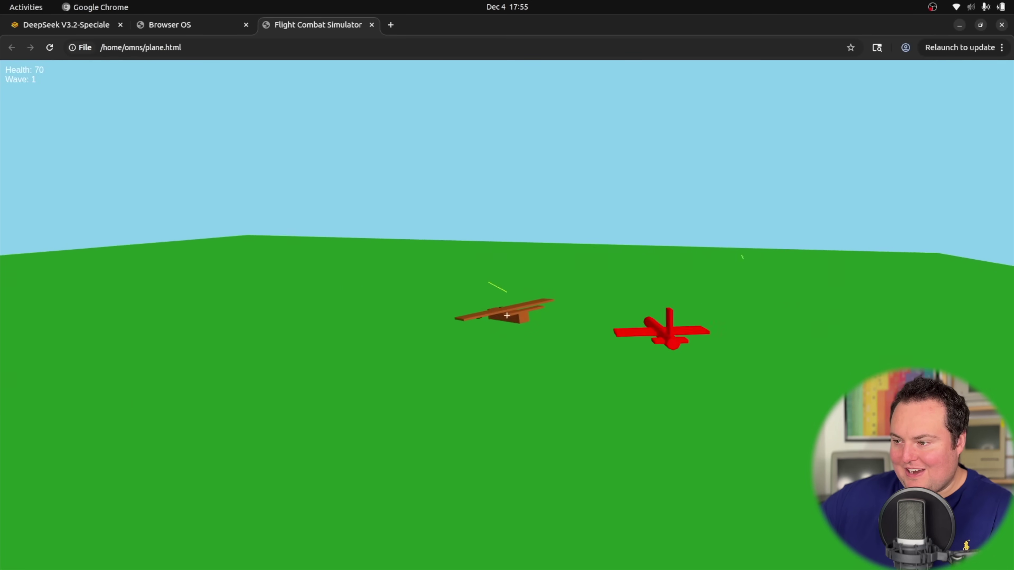
{"action": "key", "text": "d"}
{"action": "key", "text": "d"}
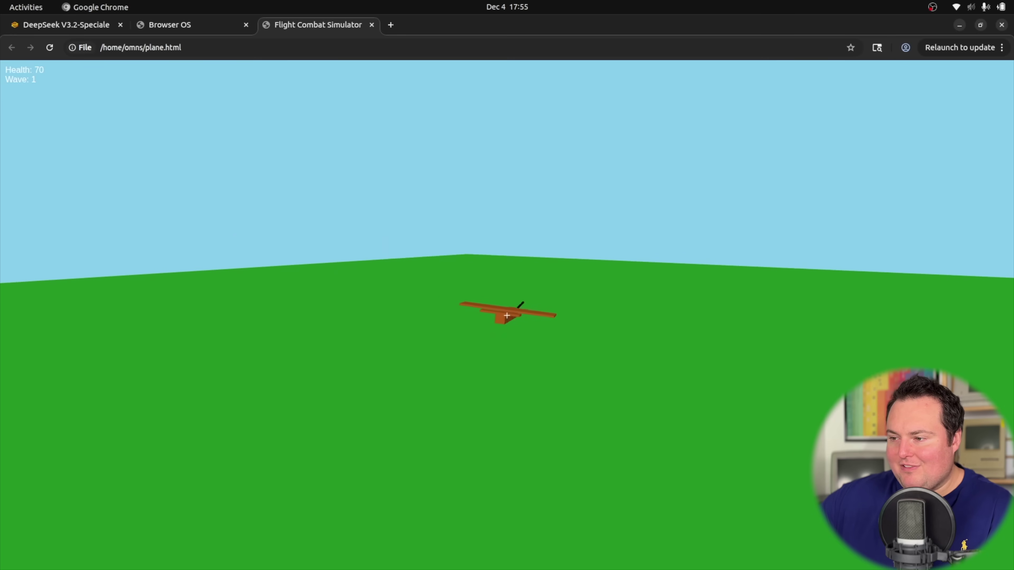
- Turn the Propeller Plane left and alternate its pitch up and down over the ground to test its handling in wave 1
{"action": "key", "text": "a"}
{"action": "key", "text": "w"}
{"action": "key", "text": "s"}
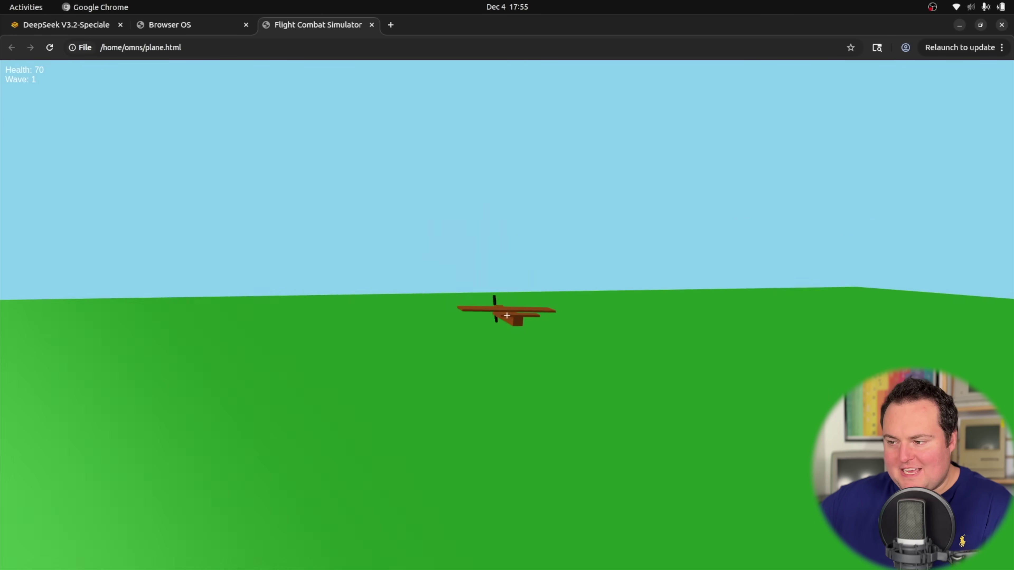
{"action": "key", "text": "w"}
{"action": "key", "text": "s"}
{"action": "key", "text": "w"}
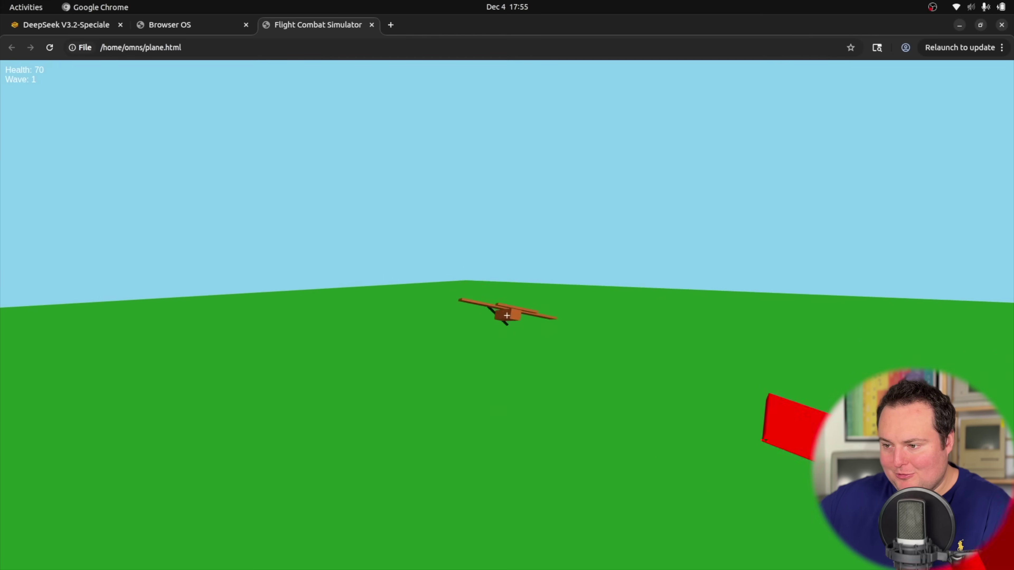
{"action": "key", "text": "s"}
{"action": "key", "text": "s"}
{"action": "key", "text": "w"}
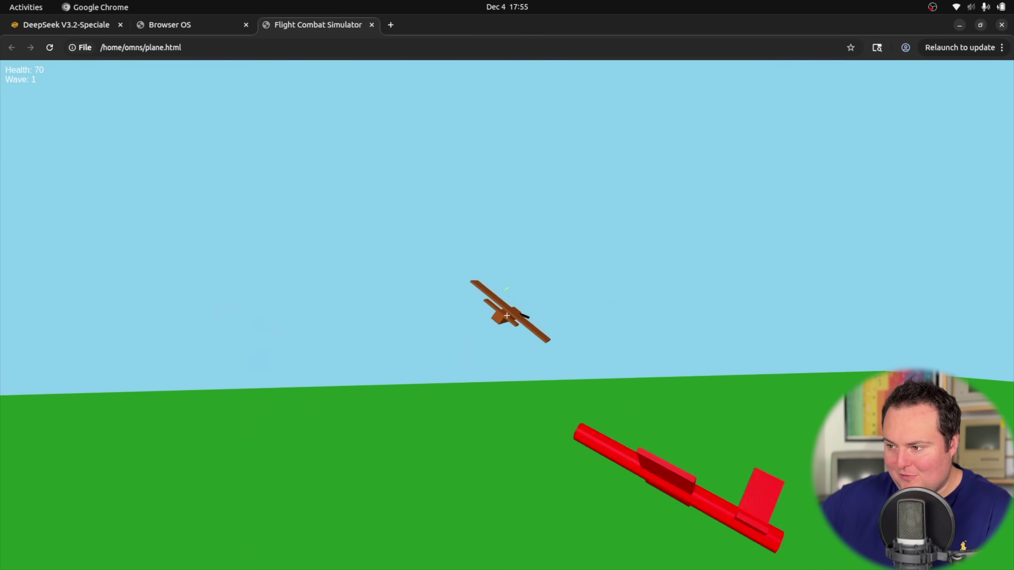
- Fire the Propeller Plane's guns, bank left, and swing it right with a pitch change to chase the red enemy over the ground
{"action": "key", "text": "s"}
{"action": "key", "text": "space"}
{"action": "key", "text": "a"}
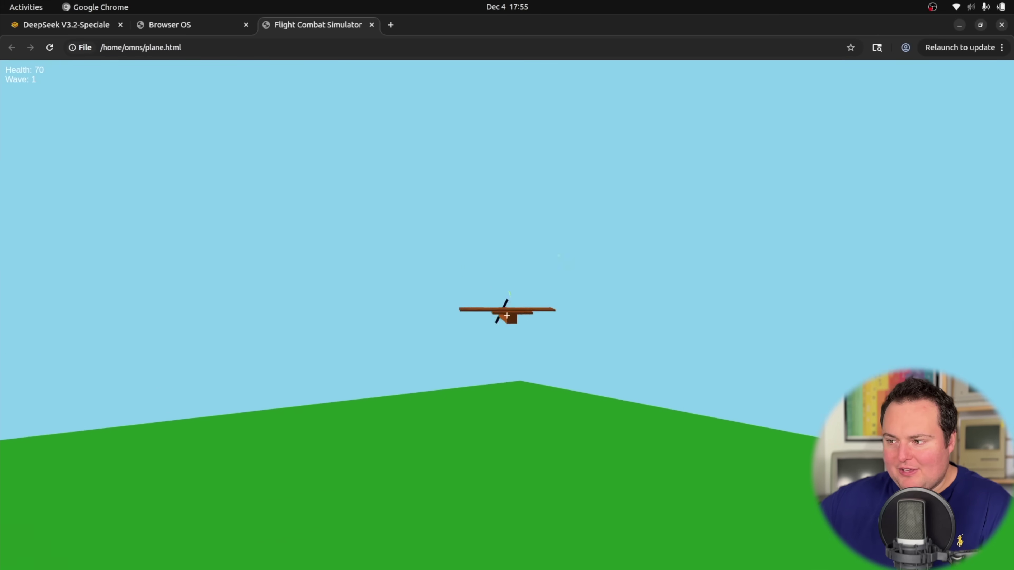
{"action": "key", "text": "w"}
{"action": "key", "text": "d"}
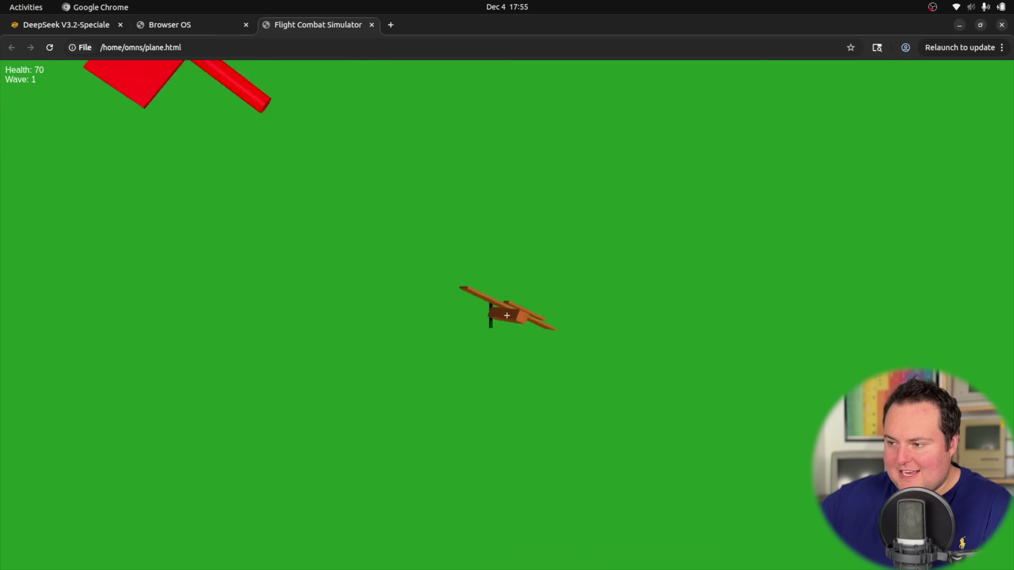
- Bank the Propeller Plane left with alternating pitch changes and fire its guns while pursuing the red enemy
{"action": "key", "text": "s"}
{"action": "key", "text": "a"}
{"action": "key", "text": "w"}
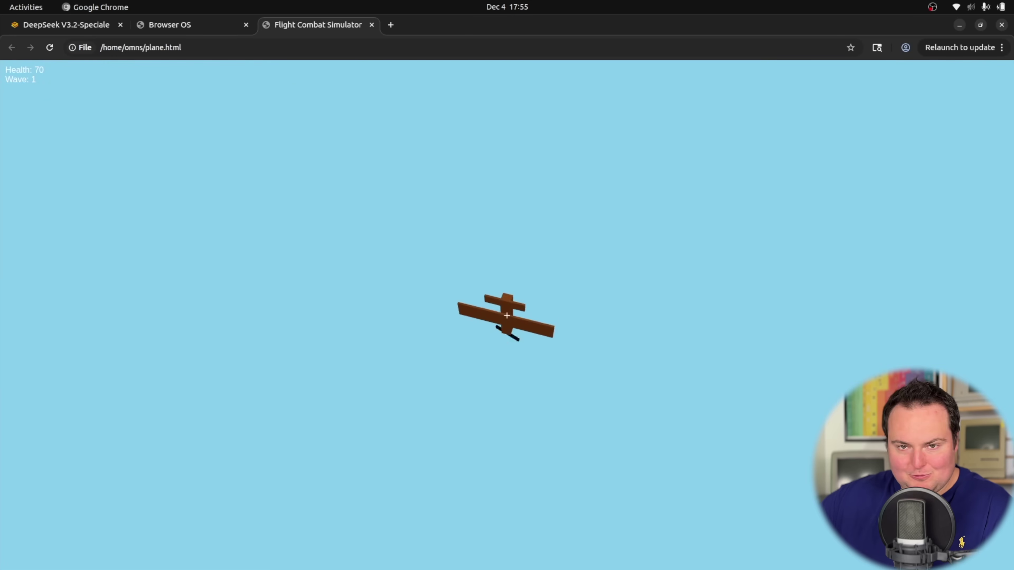
{"action": "key", "text": "a"}
{"action": "key", "text": "space"}
{"action": "key", "text": "a"}
{"action": "key", "text": "s"}
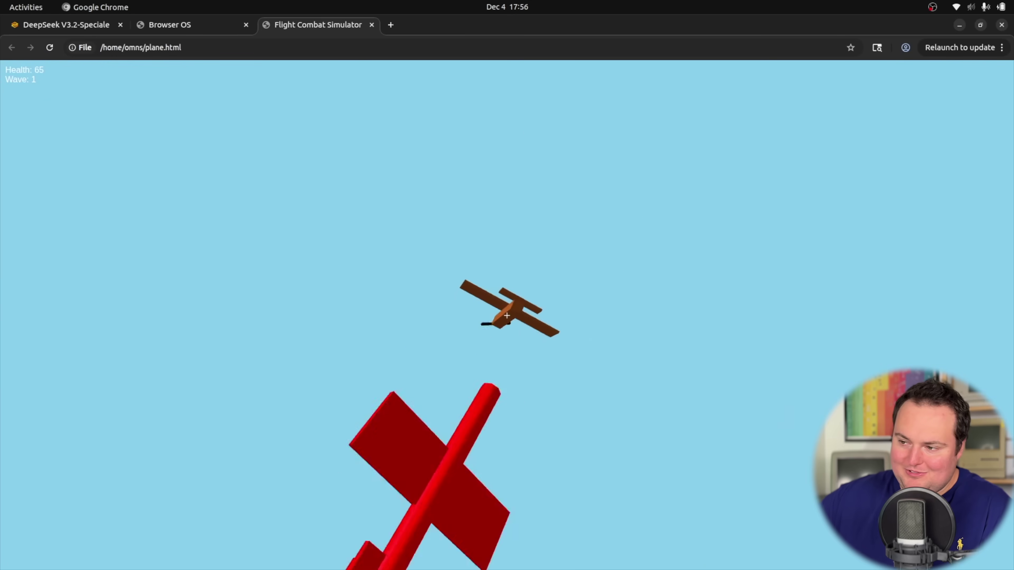
- Keep the Propeller Plane circling left with further pitch changes, and release the mouse pointer from the flight
{"action": "key", "text": "s"}
{"action": "key", "text": "a"}
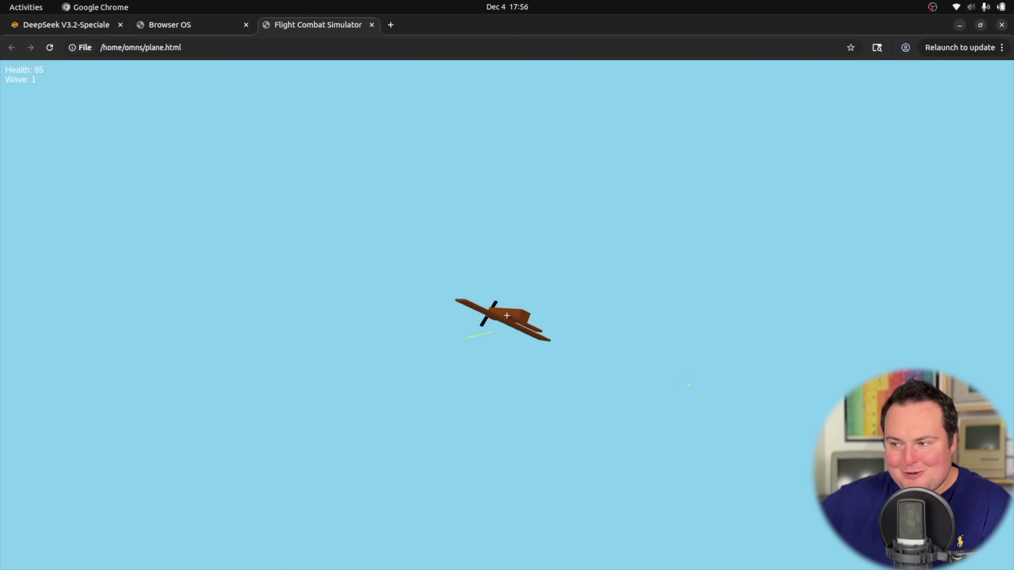
{"action": "key", "text": "a"}
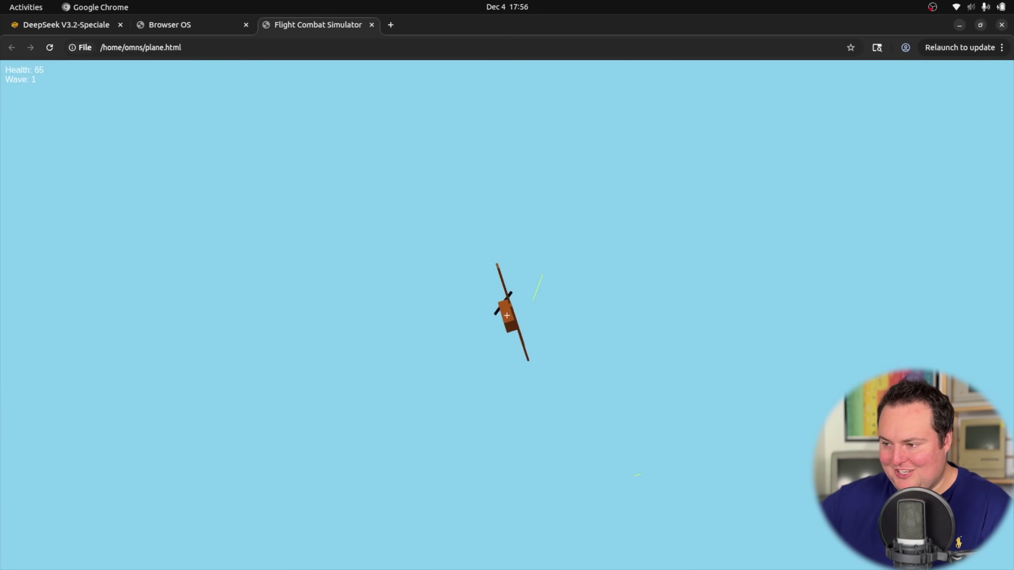
{"action": "key", "text": "s"}
{"action": "key", "text": "Escape"}
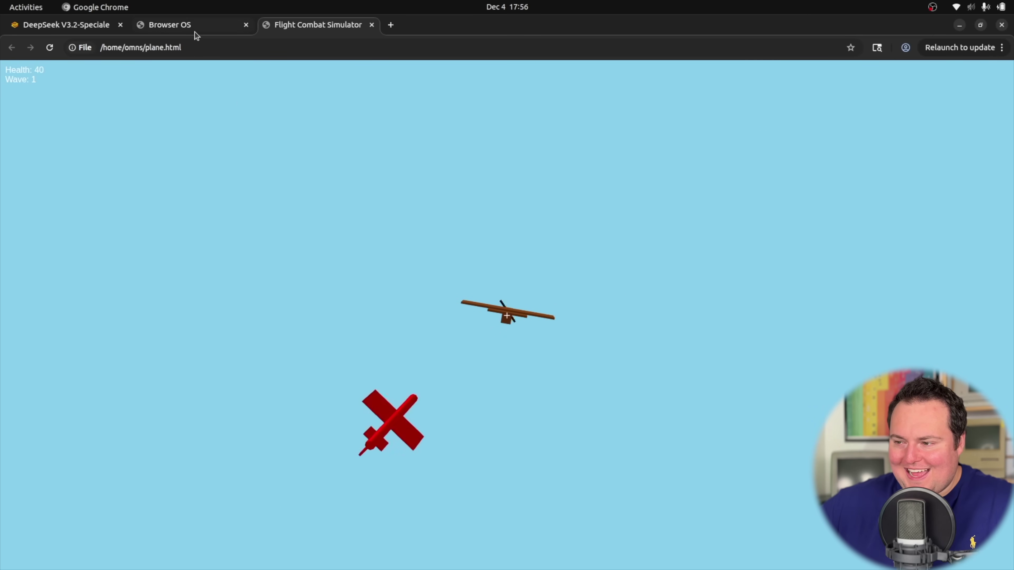
- Return to the Browser OS and try the context menu on its empty desktop
{"action": "left_click", "coordinate": [195, 35]}
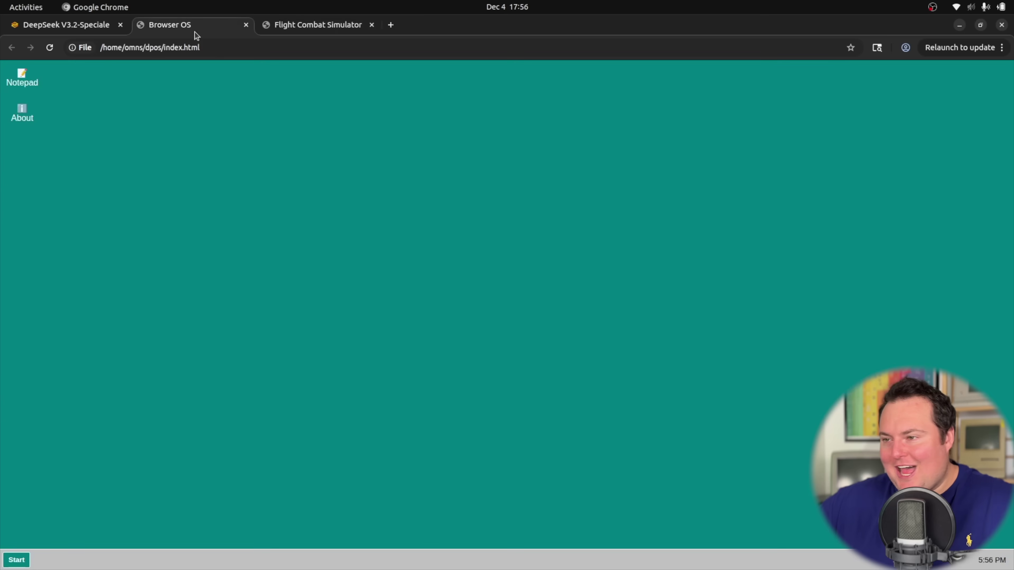
{"action": "right_click", "coordinate": [272, 208]}
{"action": "left_click", "coordinate": [194, 205]}
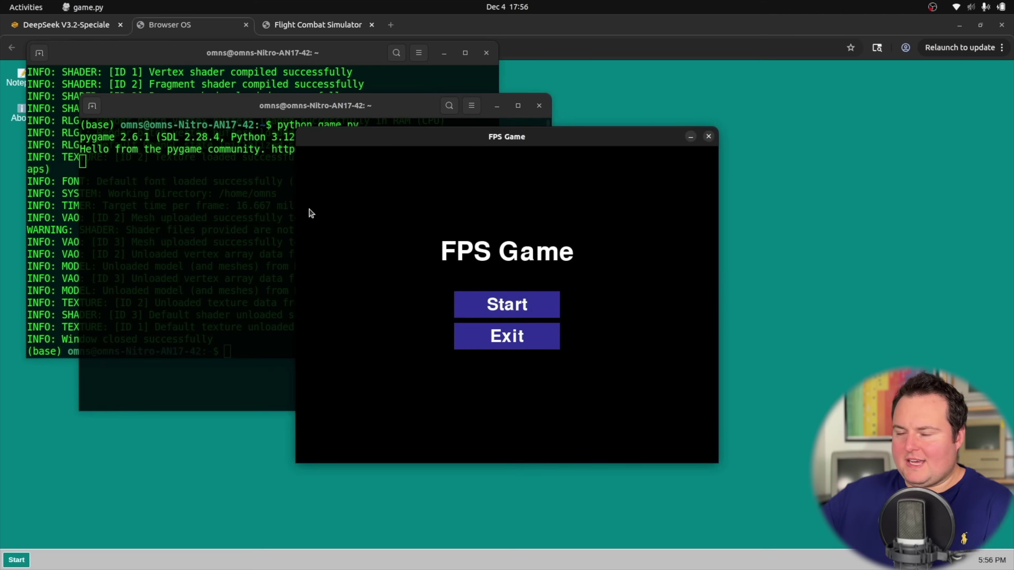
- Start a round in the pygame FPS Game and move forward through the maze corridors, shooting at the red enemy
{"action": "left_click", "coordinate": [523, 310]}
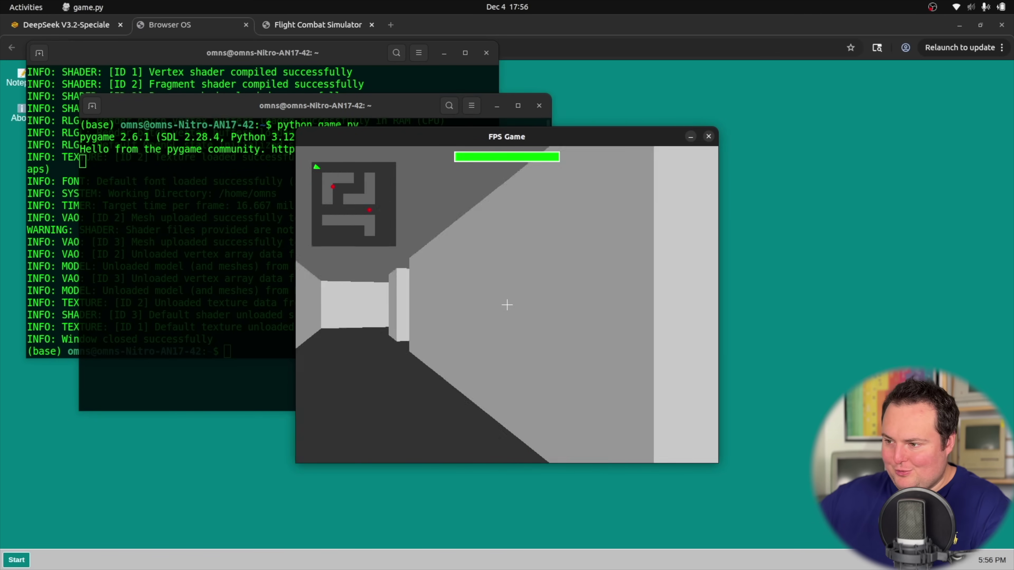
{"action": "key", "text": "w"}
{"action": "key", "text": "w"}
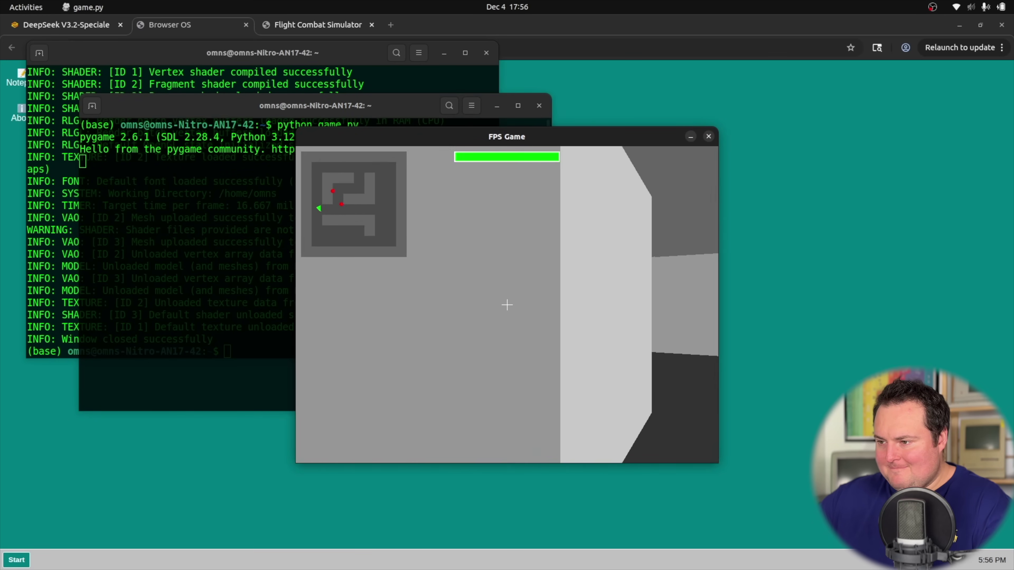
{"action": "key", "text": "w"}
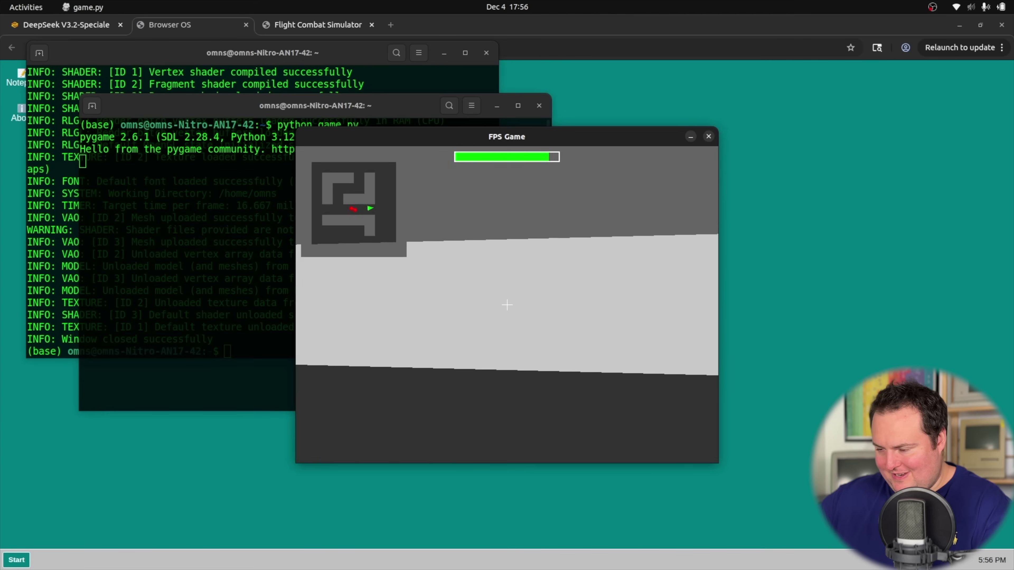
{"action": "key", "text": "w"}
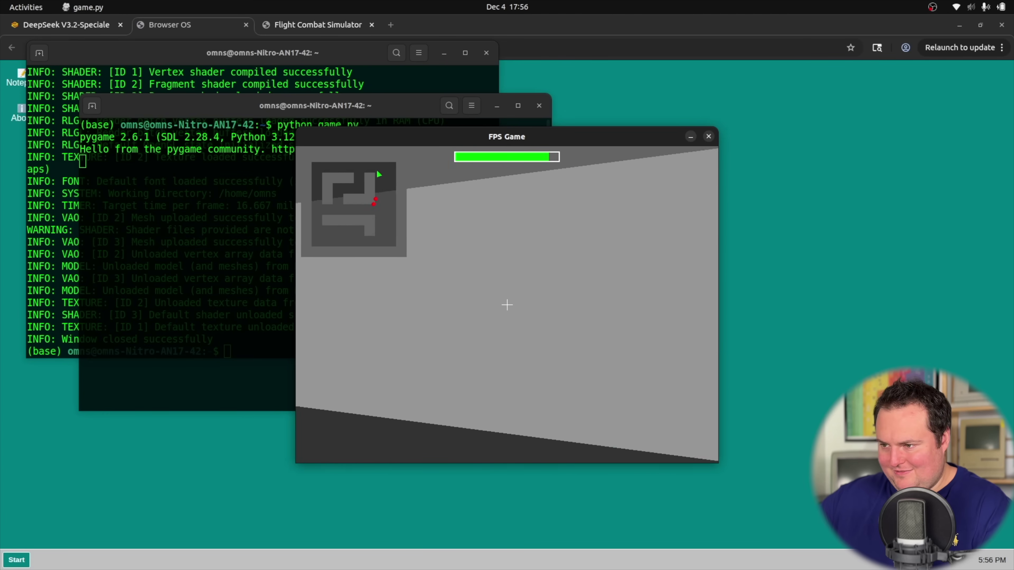
{"action": "key", "text": "w"}
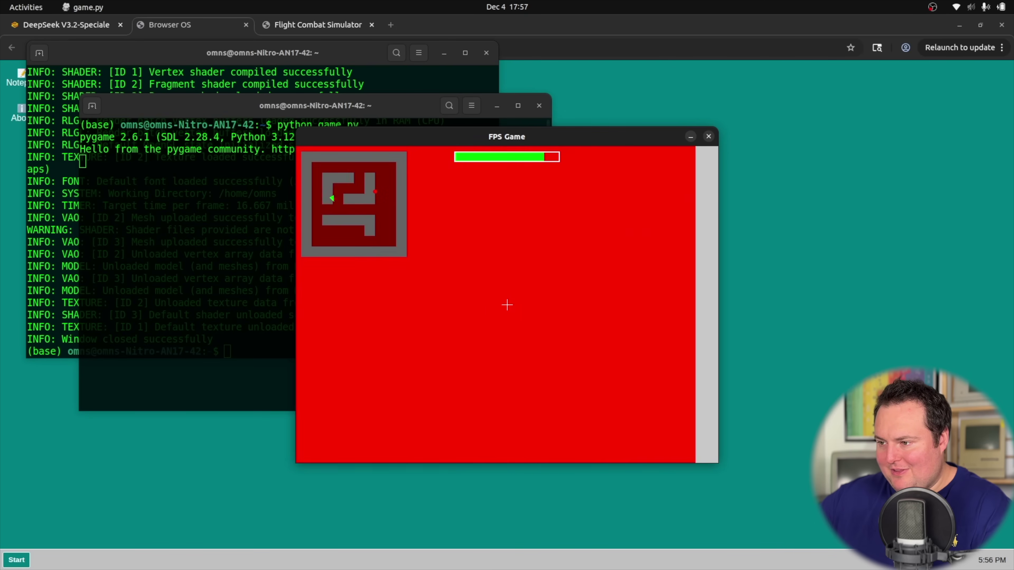
{"action": "left_click", "coordinate": [507, 305]}
{"action": "key", "text": "w"}
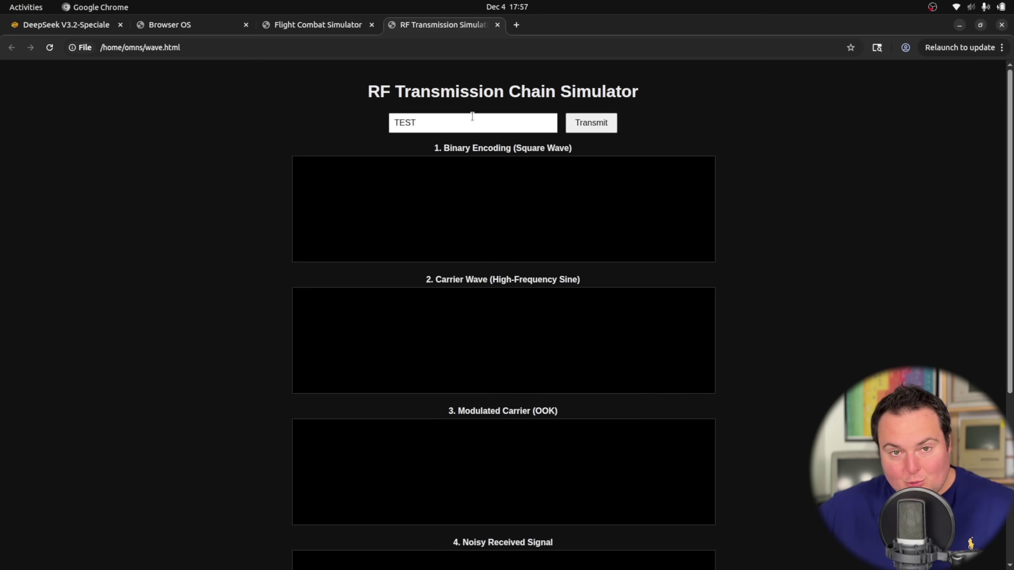
- Transmit TEST in the RF Transmission Chain Simulator and review the signal plots from binary encoding to the decoded output
{"action": "left_click", "coordinate": [585, 127]}
{"action": "scroll", "coordinate": [802, 187], "scroll_direction": "down", "scroll_amount": 6}
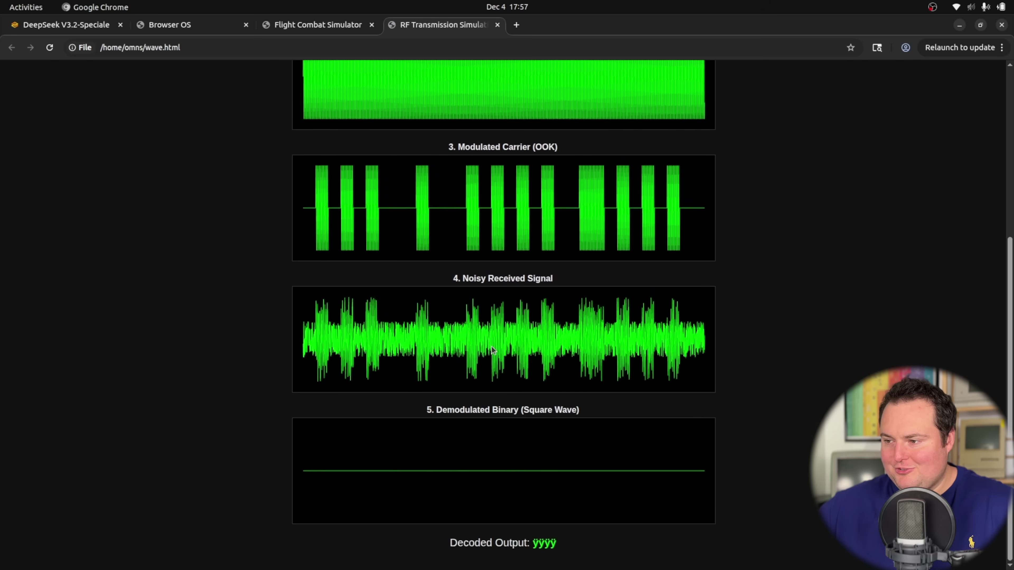
{"action": "scroll", "coordinate": [144, 203], "scroll_direction": "up", "scroll_amount": 6}
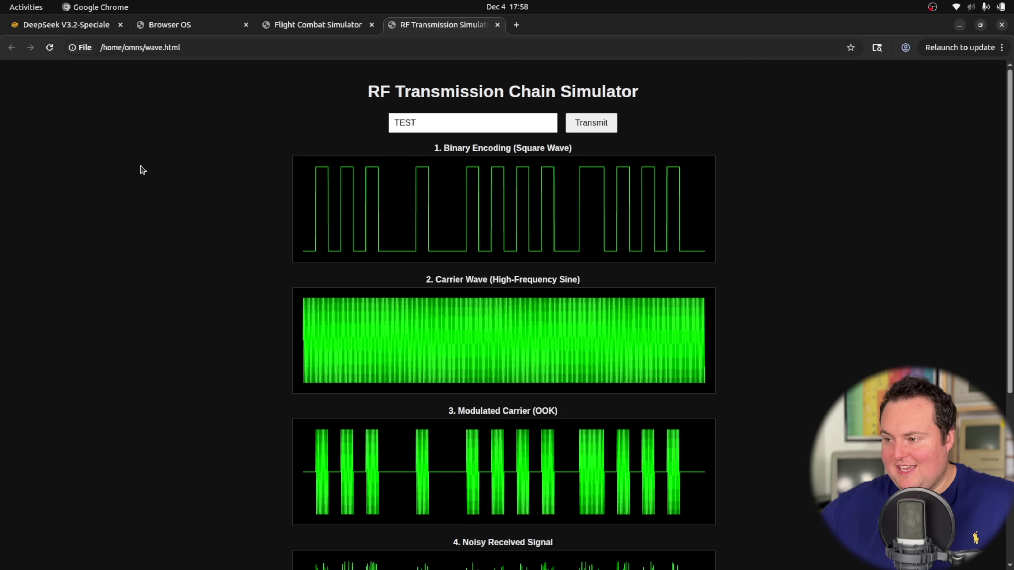
{"action": "scroll", "coordinate": [142, 171], "scroll_direction": "down", "scroll_amount": 6}
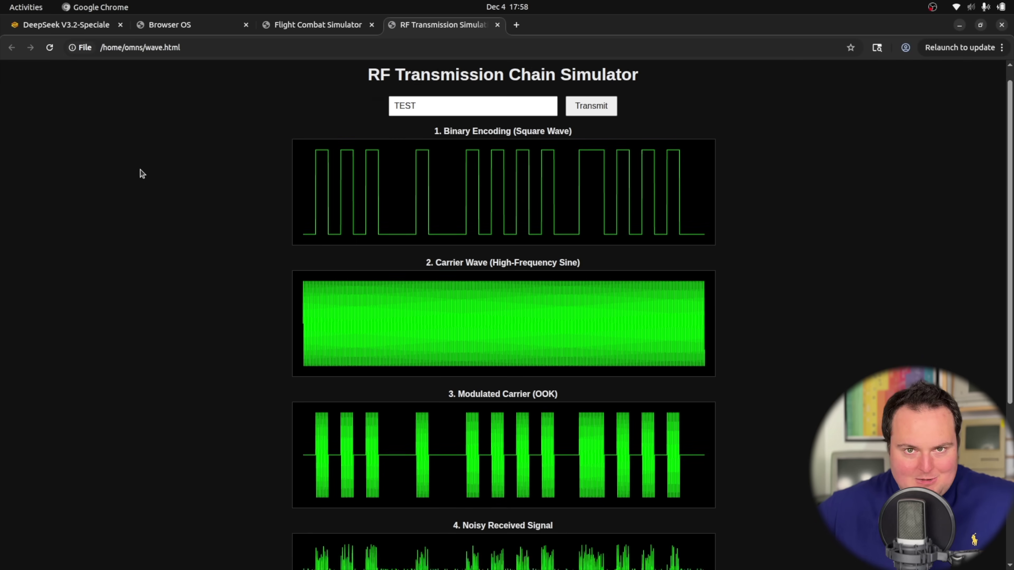
{"action": "scroll", "coordinate": [140, 172], "scroll_direction": "up", "scroll_amount": 6}
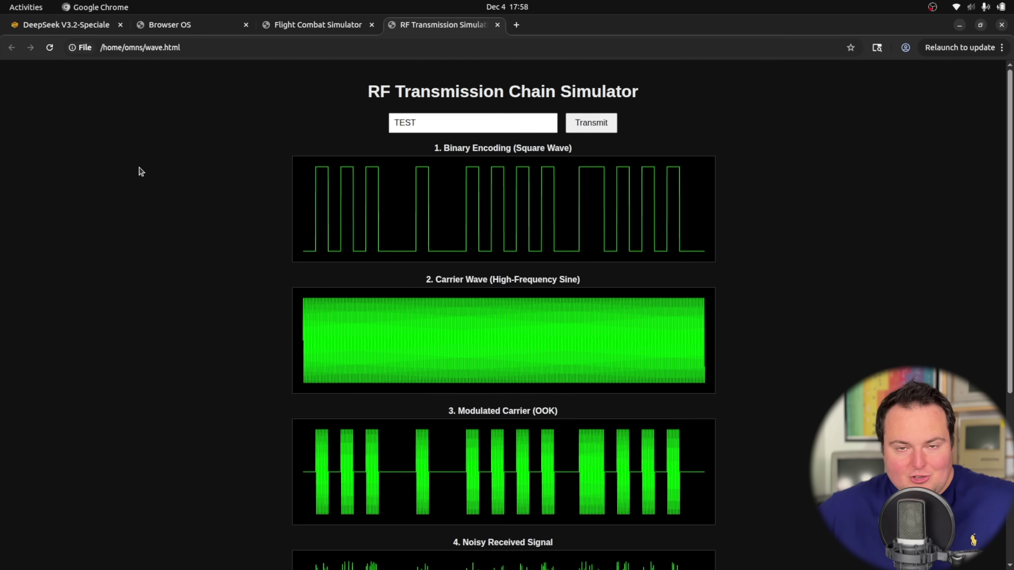